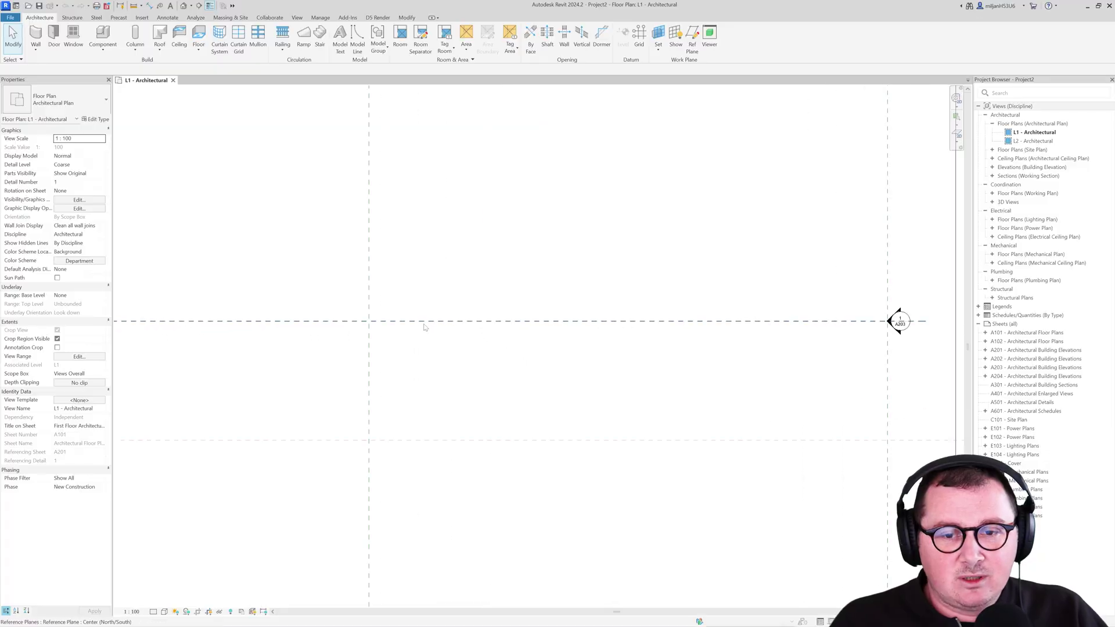
Step: Start an architectural wall and duplicate the Generic - 200mm type as "Generic - 400mm"
{"action": "scroll", "coordinate": [424, 327], "scroll_direction": "up", "scroll_amount": 2}
{"action": "left_click", "coordinate": [36, 50]}
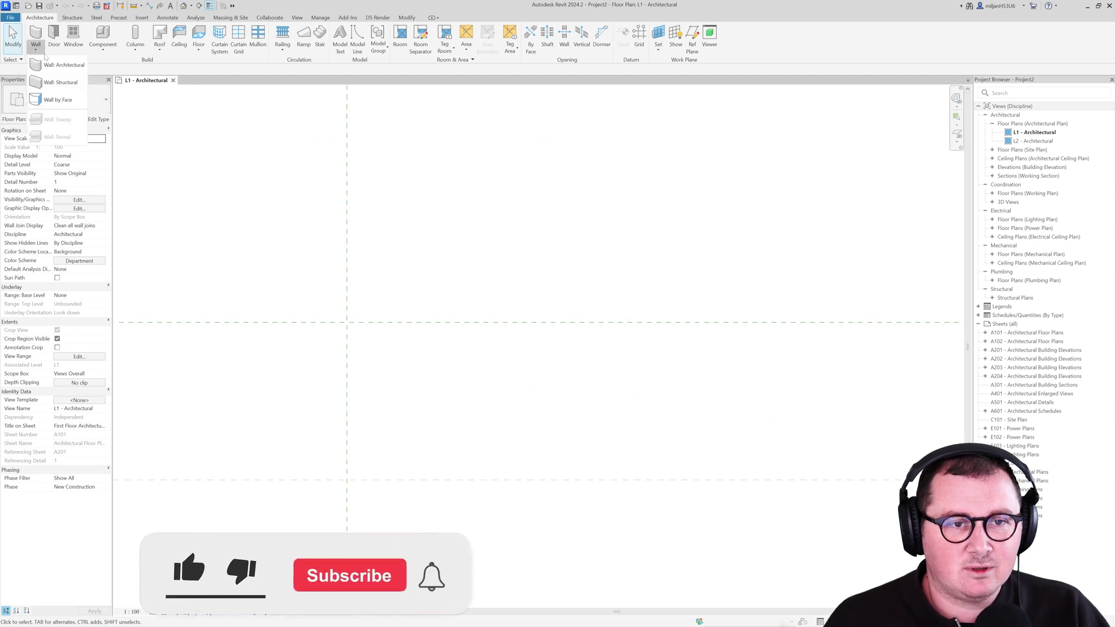
{"action": "left_click", "coordinate": [57, 65]}
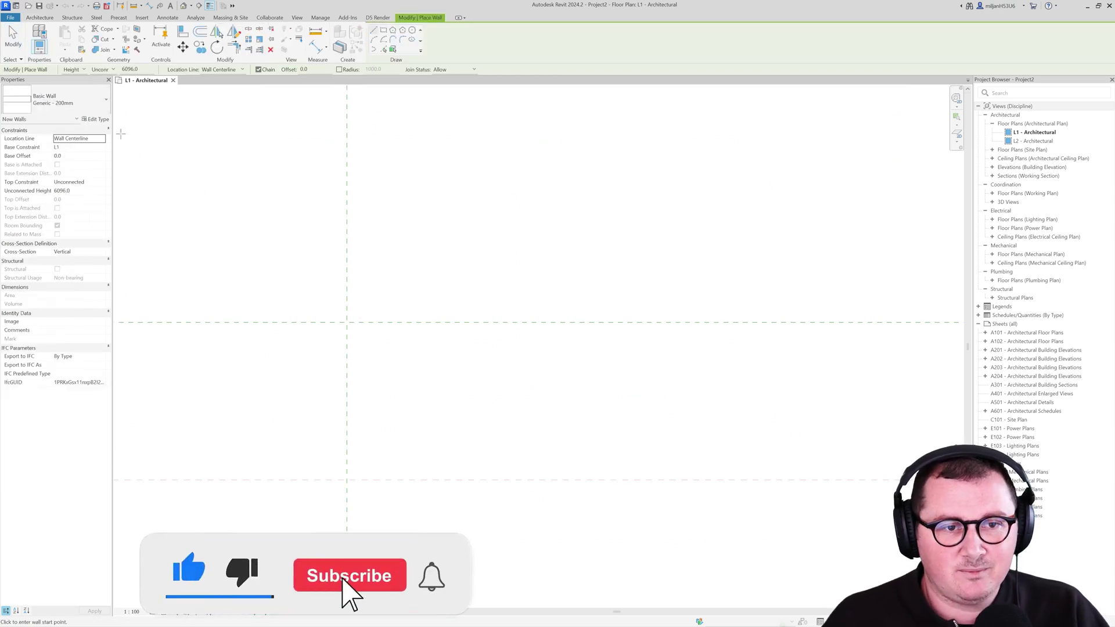
{"action": "left_click", "coordinate": [96, 119]}
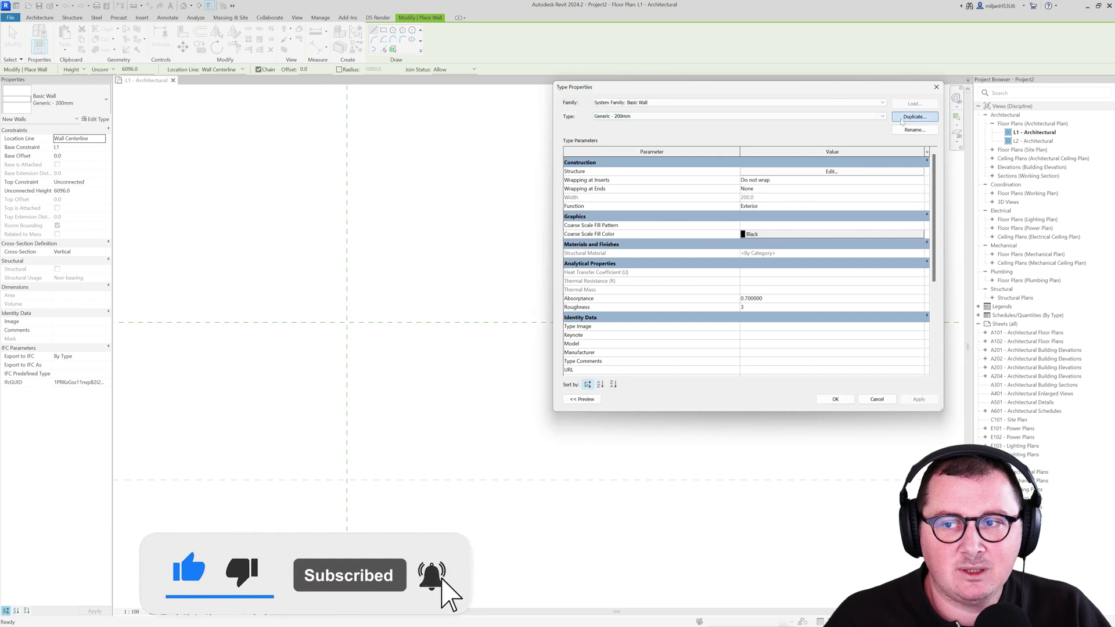
{"action": "left_click", "coordinate": [914, 117]}
{"action": "left_click", "coordinate": [328, 150]}
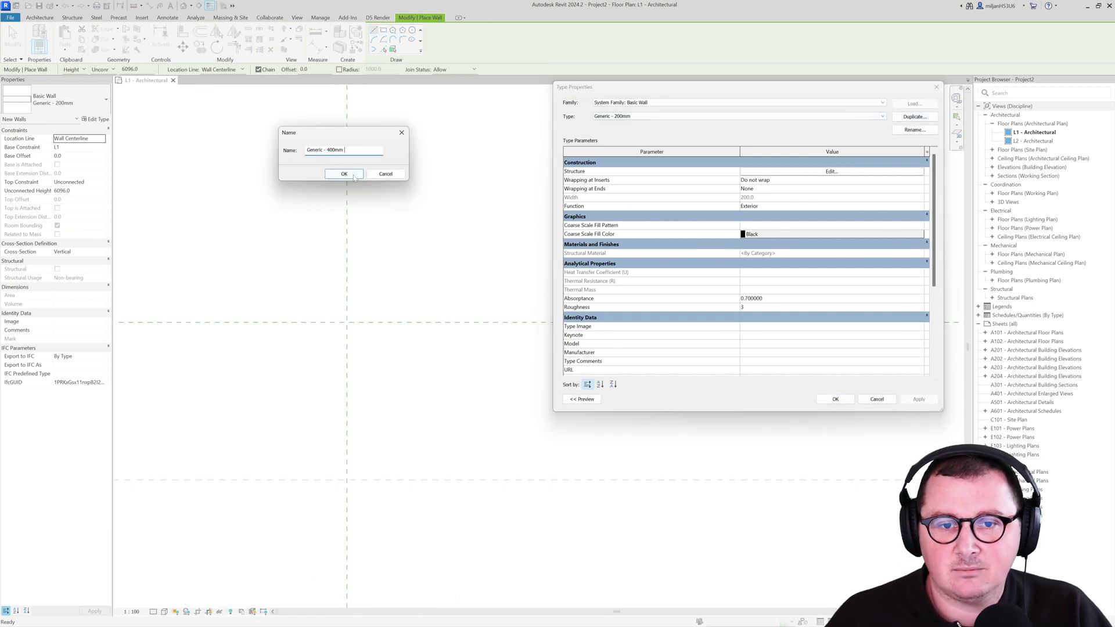
{"action": "left_click", "coordinate": [343, 174]}
Step: Set the new wall type's structure layer thickness to 400 mm and apply the type changes
{"action": "left_click", "coordinate": [831, 172]}
{"action": "left_click", "coordinate": [737, 169]}
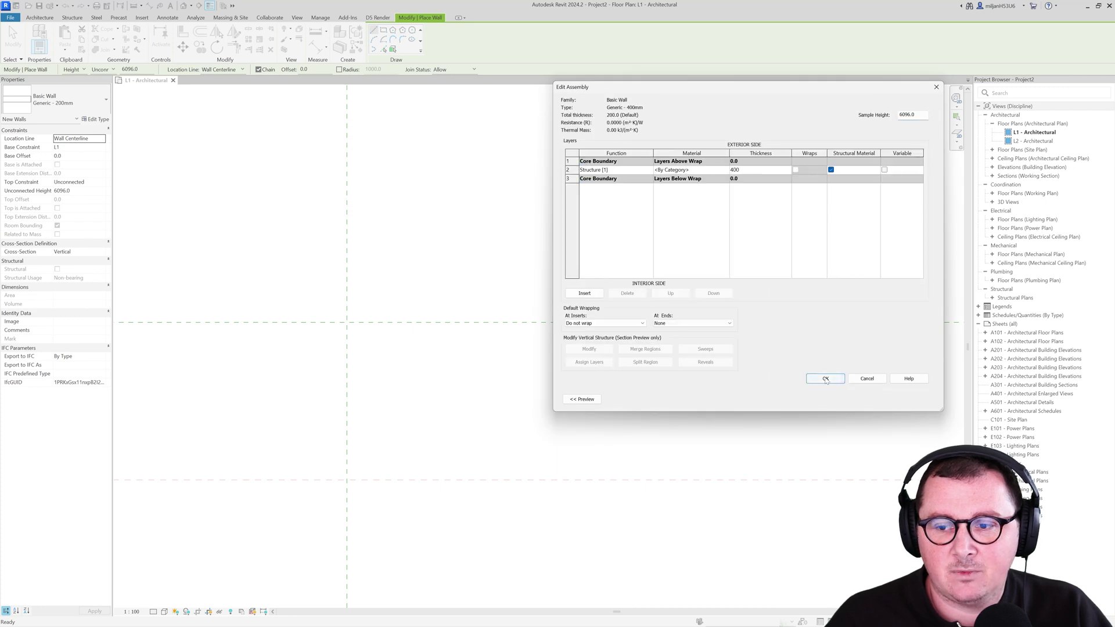
{"action": "left_click", "coordinate": [825, 379]}
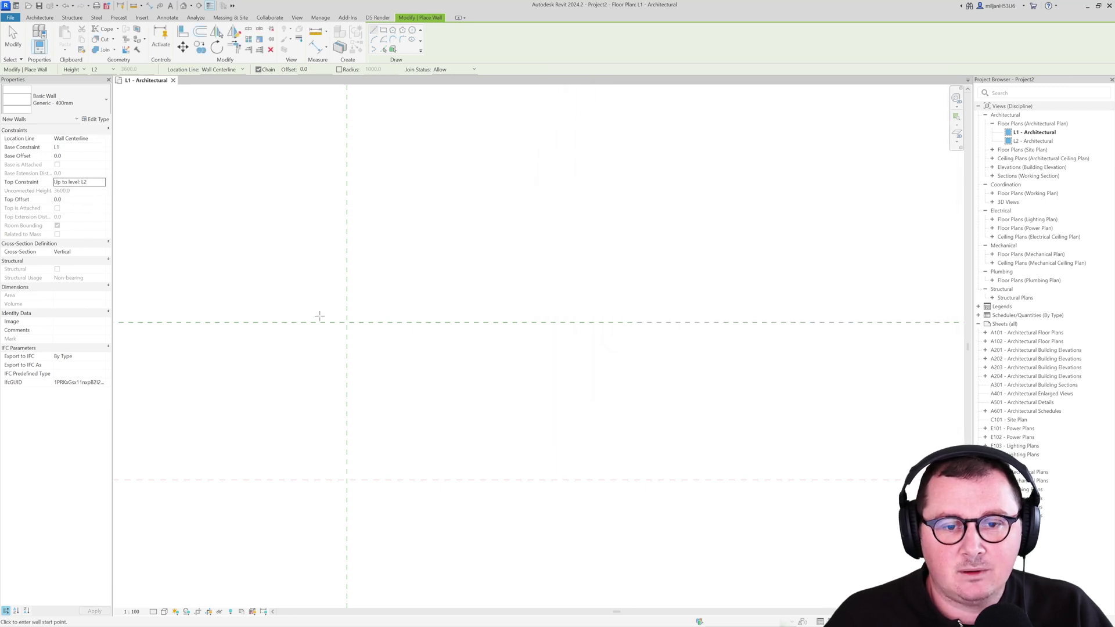
Step: Draw a horizontal 5000 mm wall from the reference plane intersection on L1, with its top constrained to level L2
{"action": "left_click", "coordinate": [347, 323]}
{"action": "key", "text": "Return"}
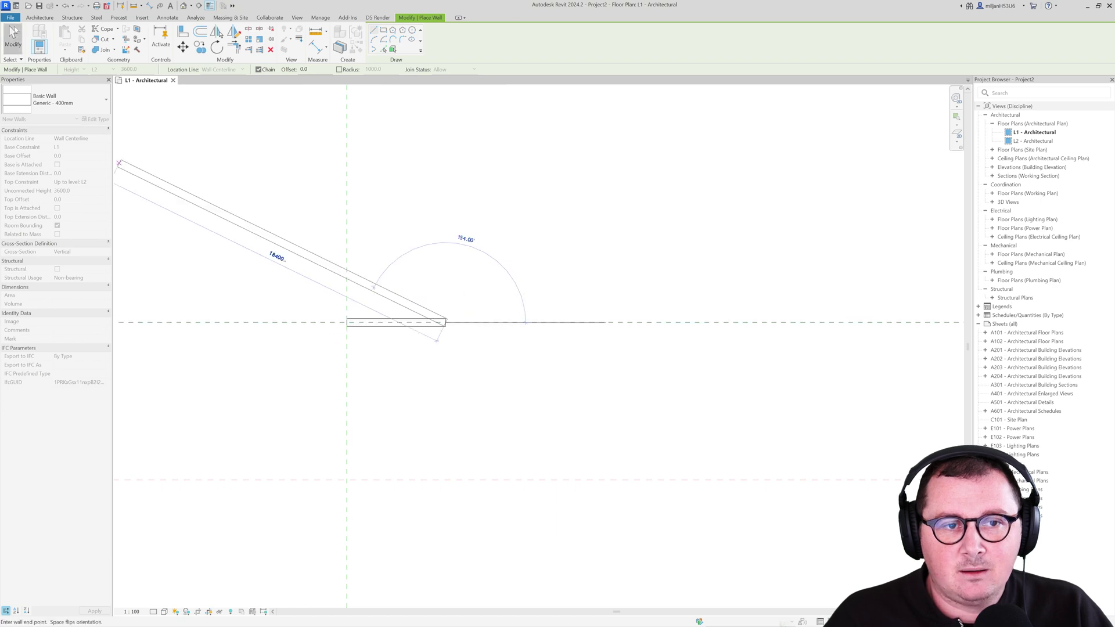
{"action": "key", "text": "Escape"}
{"action": "key", "text": "Escape"}
Step: Open the default 3D view and hide the scope boxes and level lines through its annotation visibility overrides
{"action": "left_click", "coordinate": [184, 7]}
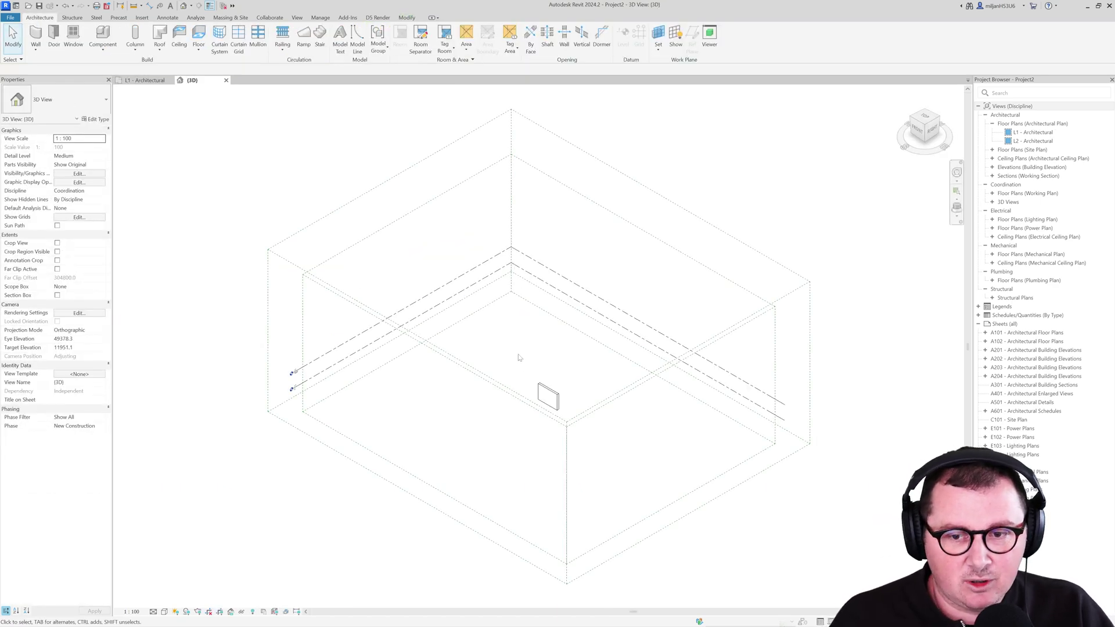
{"action": "key", "text": "v"}
{"action": "key", "text": "g"}
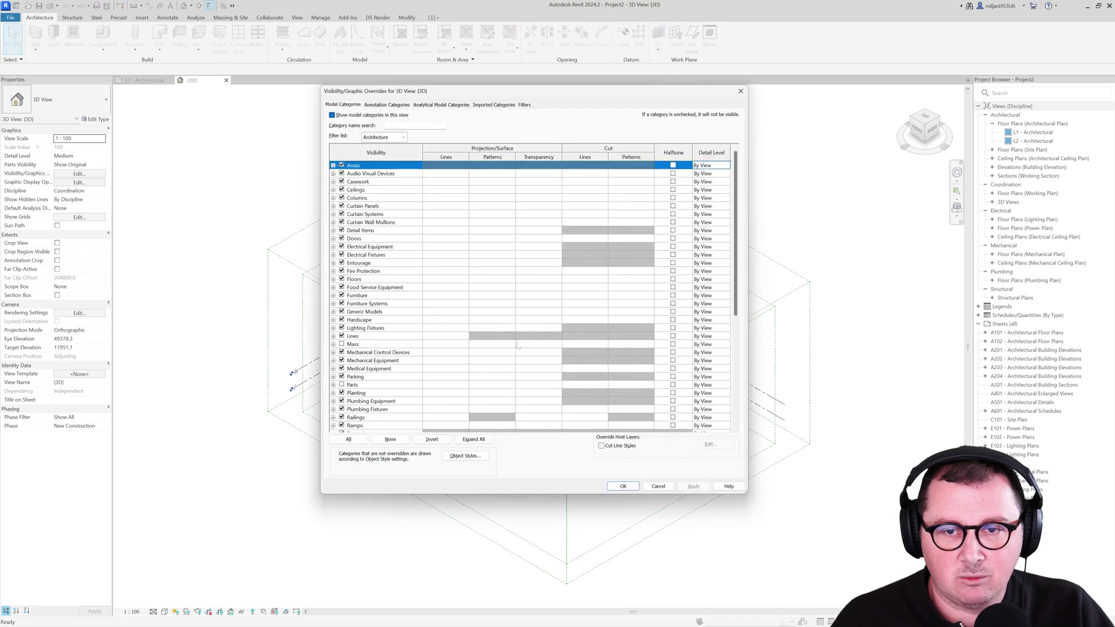
{"action": "left_click", "coordinate": [386, 105]}
{"action": "scroll", "coordinate": [372, 274], "scroll_direction": "down", "scroll_amount": 15}
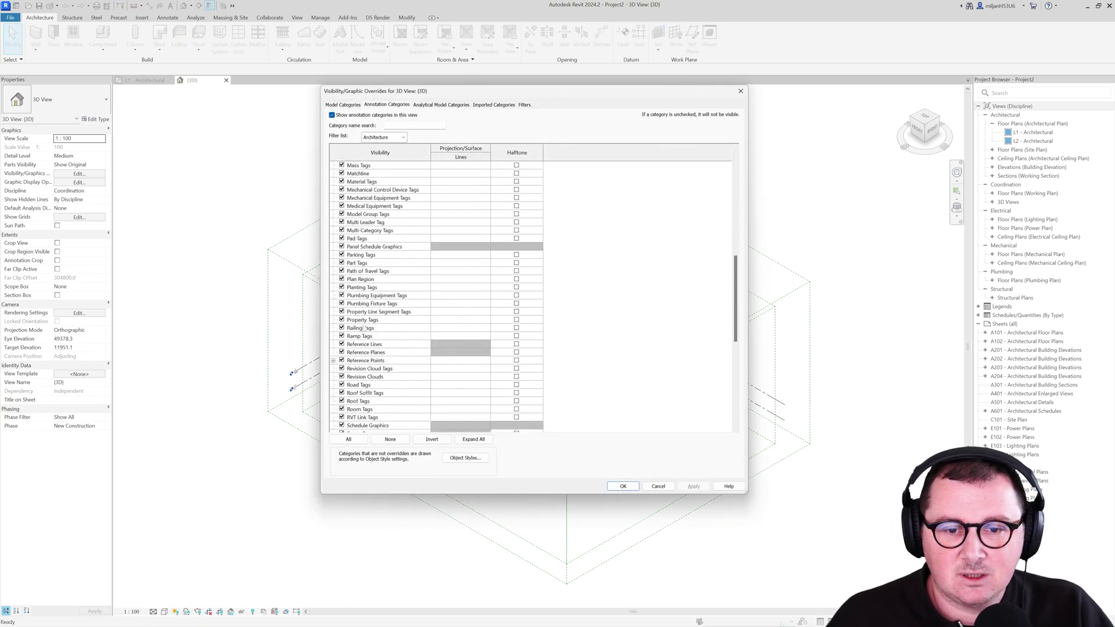
{"action": "left_click", "coordinate": [348, 403]}
{"action": "scroll", "coordinate": [359, 215], "scroll_direction": "up", "scroll_amount": 6}
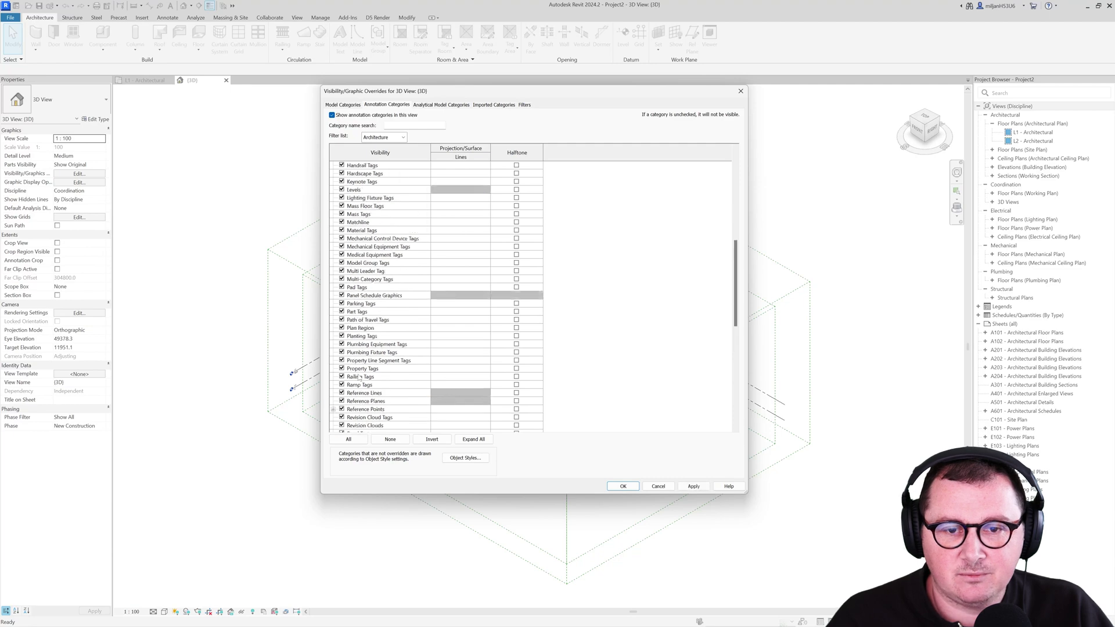
{"action": "left_click", "coordinate": [623, 486]}
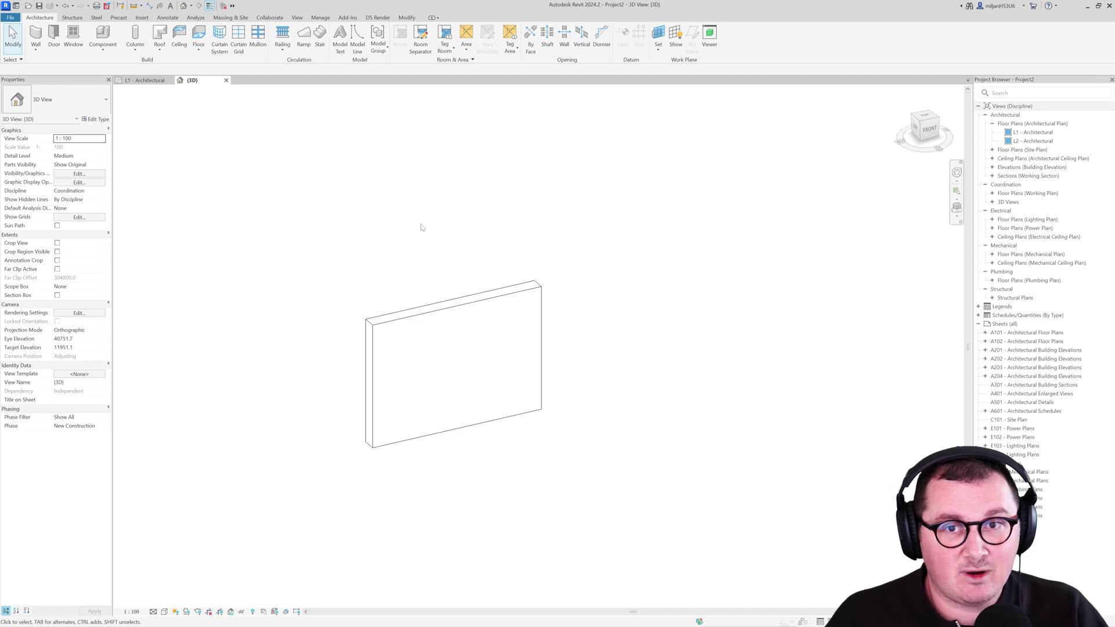
Step: Edit the wall's profile and sketch the two sides and head of a door opening rising from the bottom edge's midpoint
{"action": "left_click", "coordinate": [437, 406]}
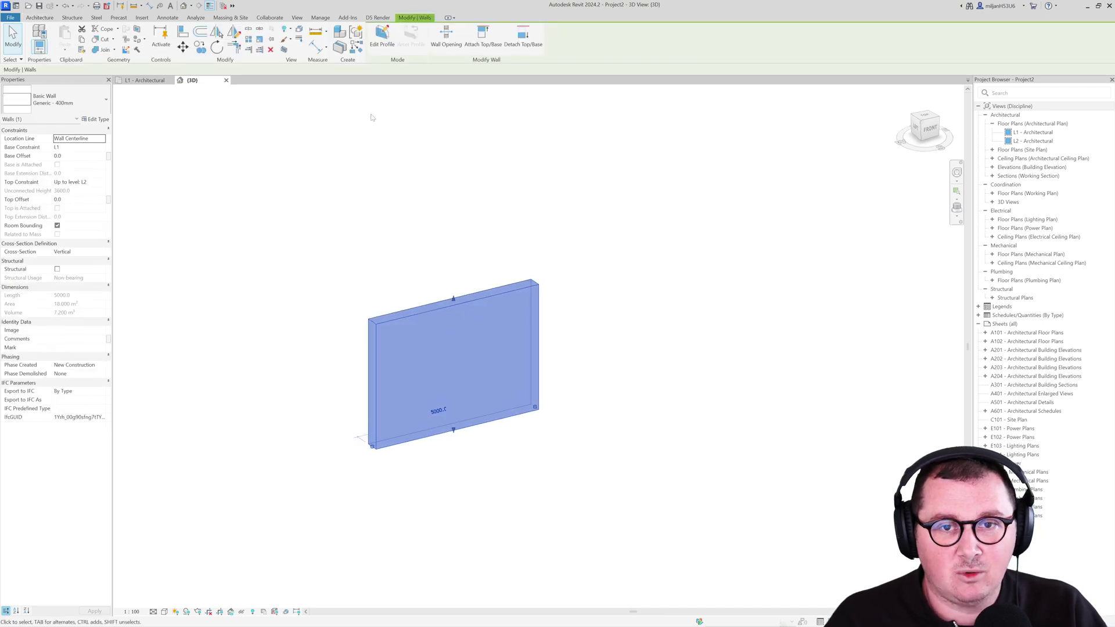
{"action": "left_click", "coordinate": [381, 39]}
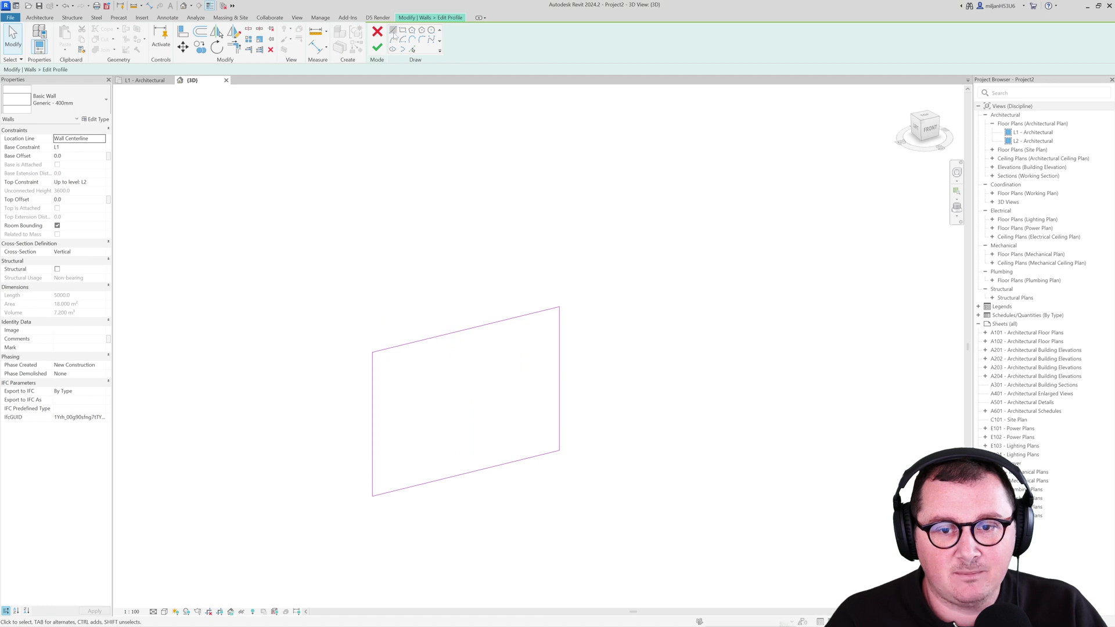
{"action": "left_click", "coordinate": [466, 473]}
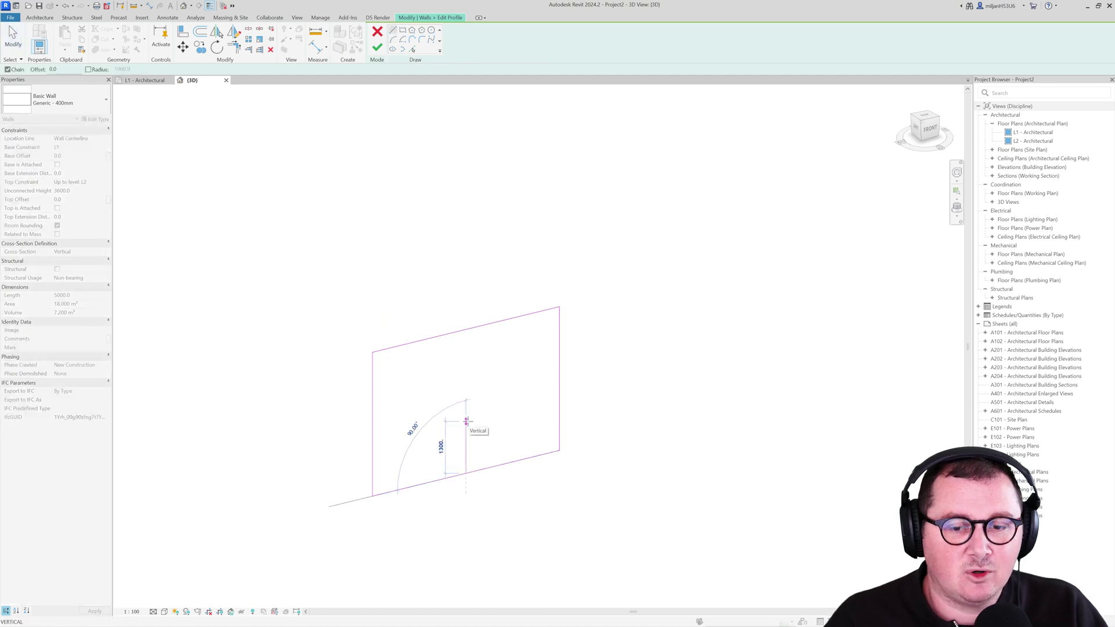
{"action": "key", "text": "Return"}
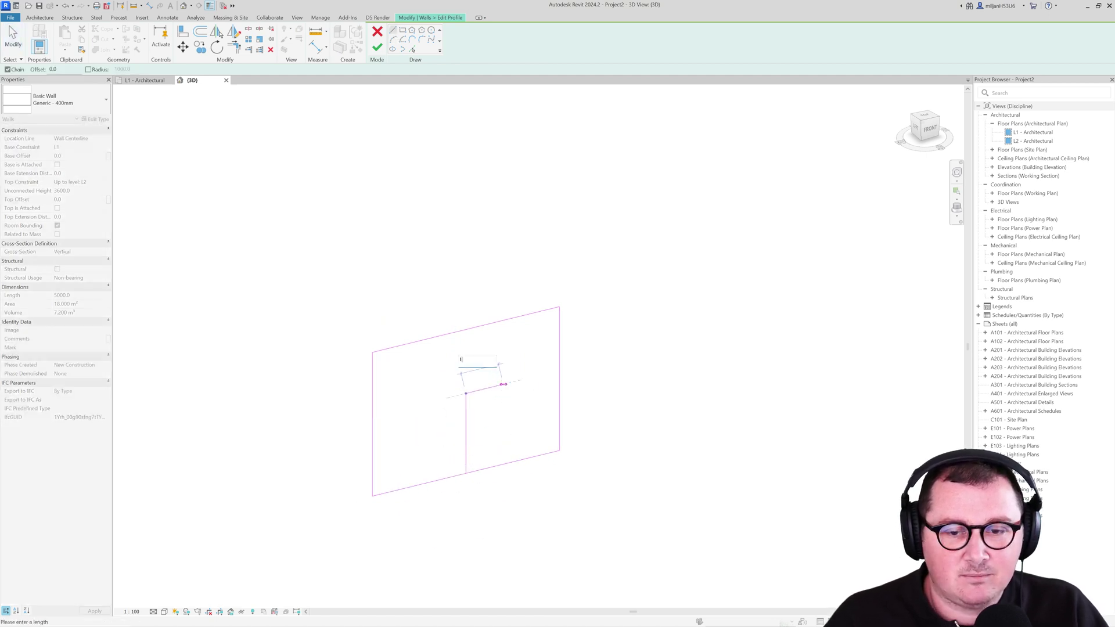
{"action": "key", "text": "Return"}
{"action": "left_click", "coordinate": [503, 465]}
Step: Trim the bottom edge out of the door opening and finish the wall profile
{"action": "key", "text": "Escape"}
{"action": "key", "text": "Escape"}
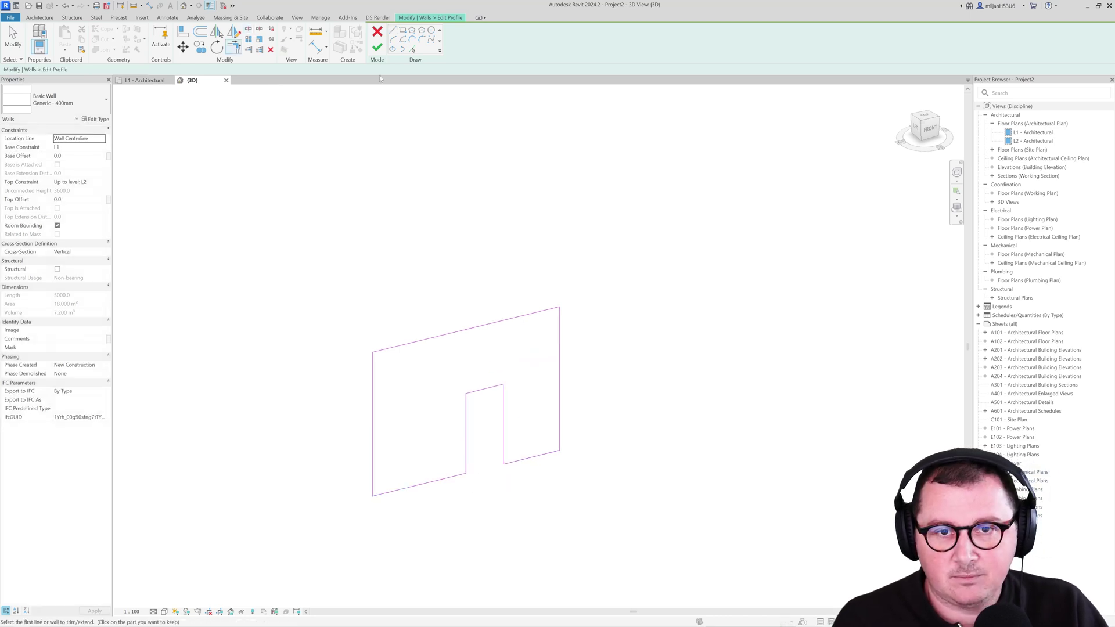
{"action": "left_click", "coordinate": [377, 47]}
{"action": "scroll", "coordinate": [518, 503], "scroll_direction": "up", "scroll_amount": 3}
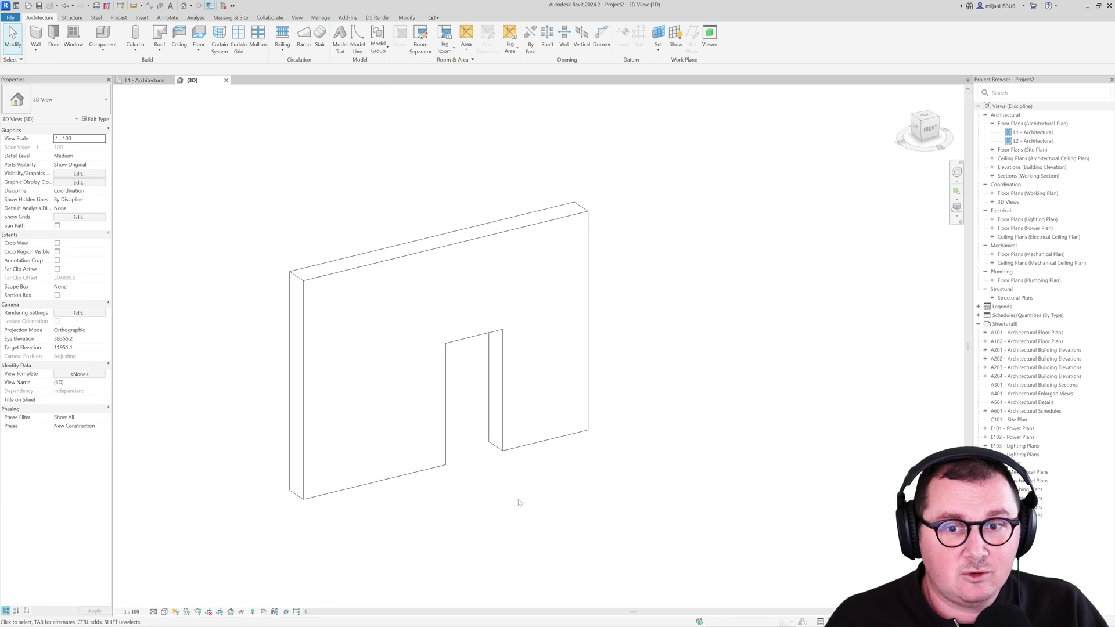
Step: Create an in-place model in the Generic Models category with the default name
{"action": "middle_click_drag", "start_coordinate": [515, 502], "coordinate": [492, 497]}
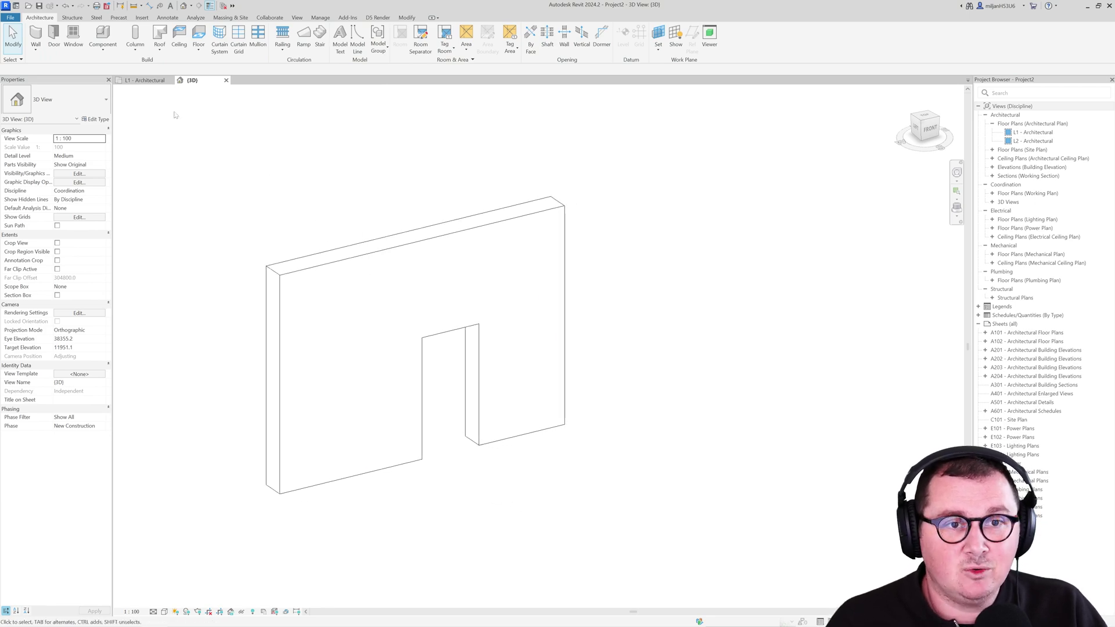
{"action": "left_click", "coordinate": [103, 46]}
{"action": "left_click", "coordinate": [103, 86]}
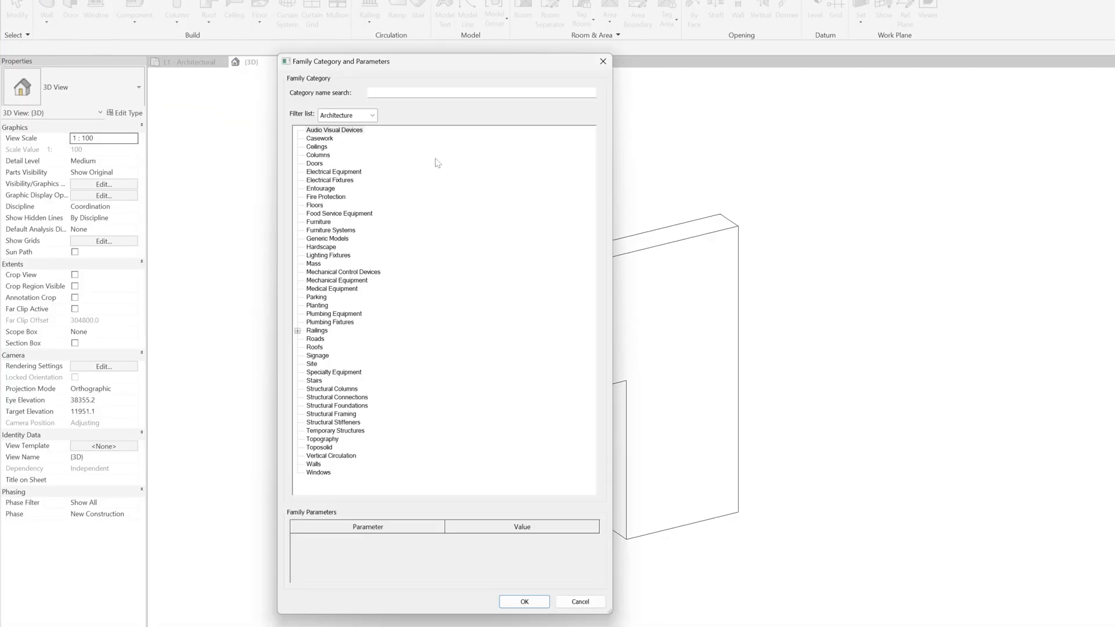
{"action": "left_click", "coordinate": [331, 240]}
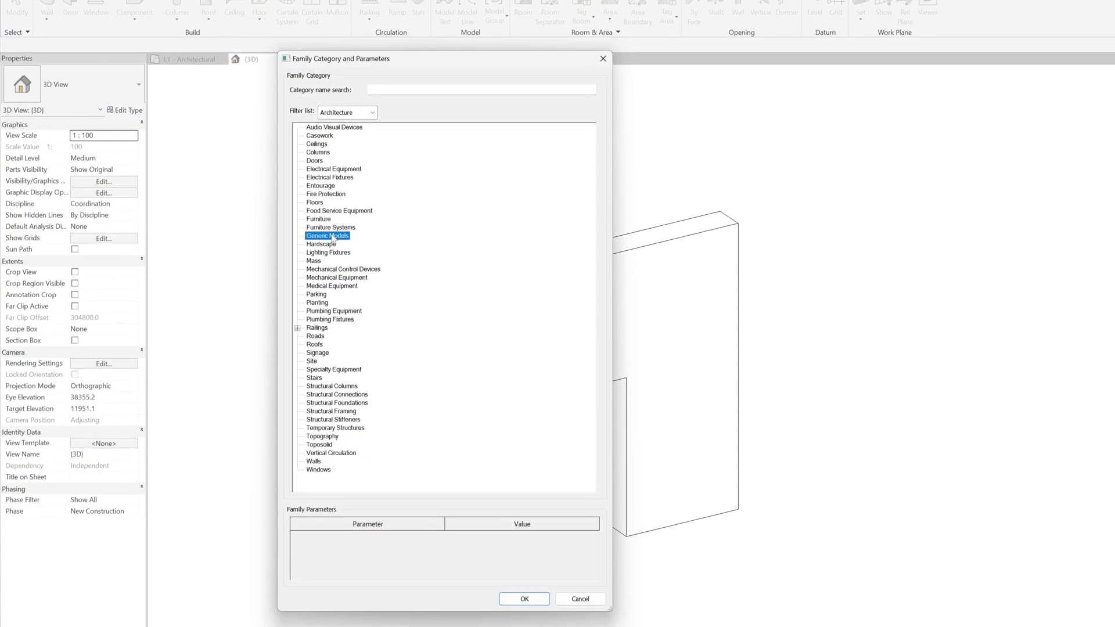
{"action": "left_click", "coordinate": [516, 598]}
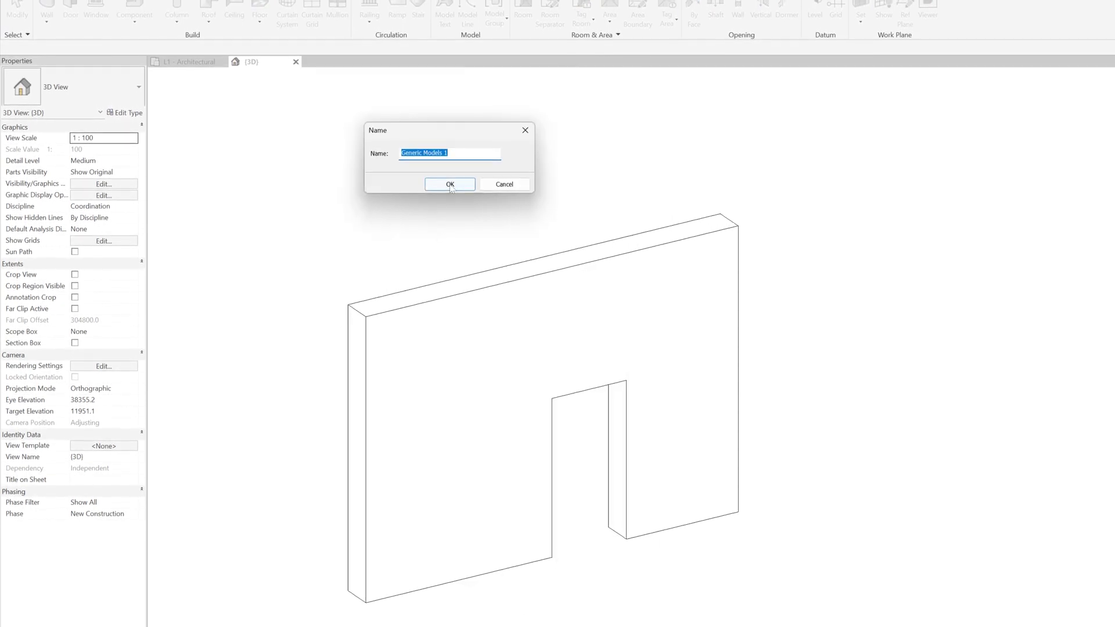
{"action": "left_click", "coordinate": [450, 185]}
Step: Start a sweep and define its path along the three front edges of the door opening
{"action": "left_click", "coordinate": [172, 8]}
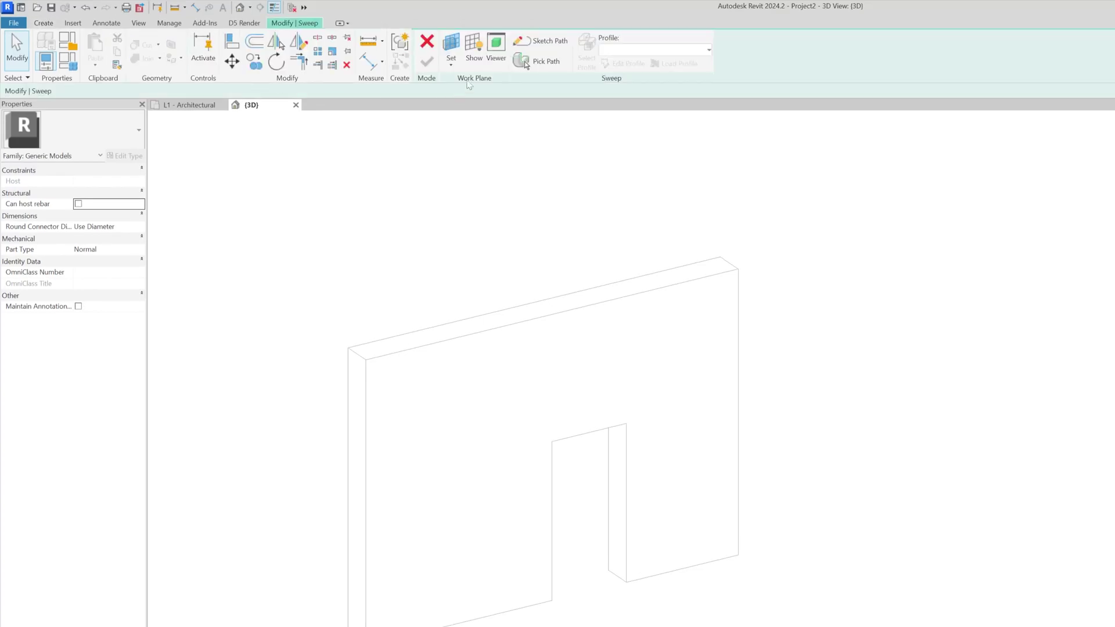
{"action": "left_click", "coordinate": [542, 46]}
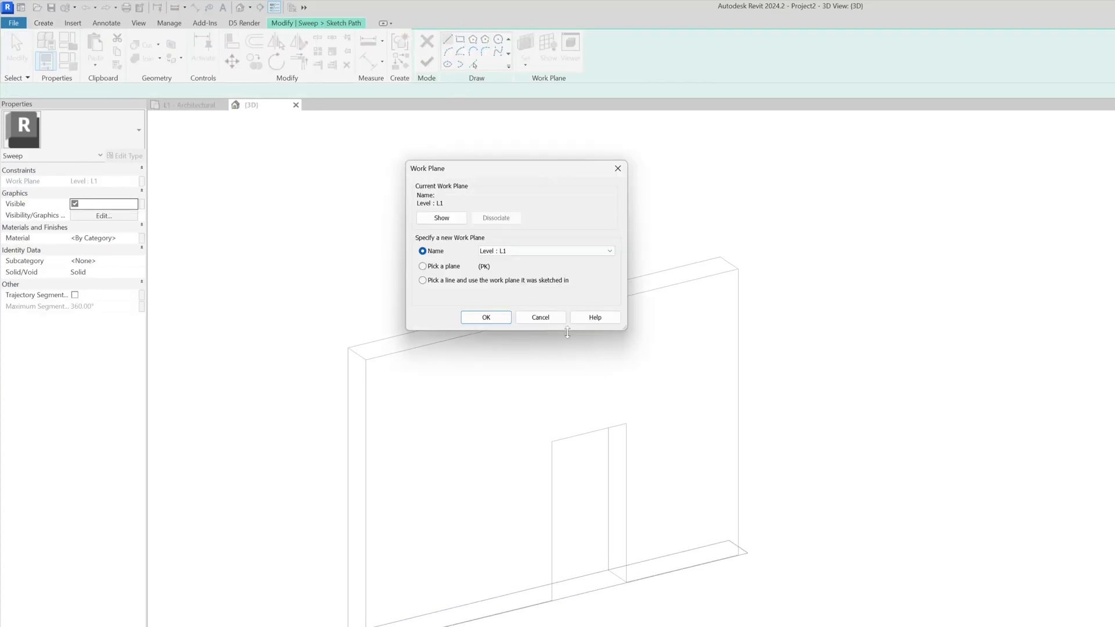
{"action": "left_click", "coordinate": [494, 319]}
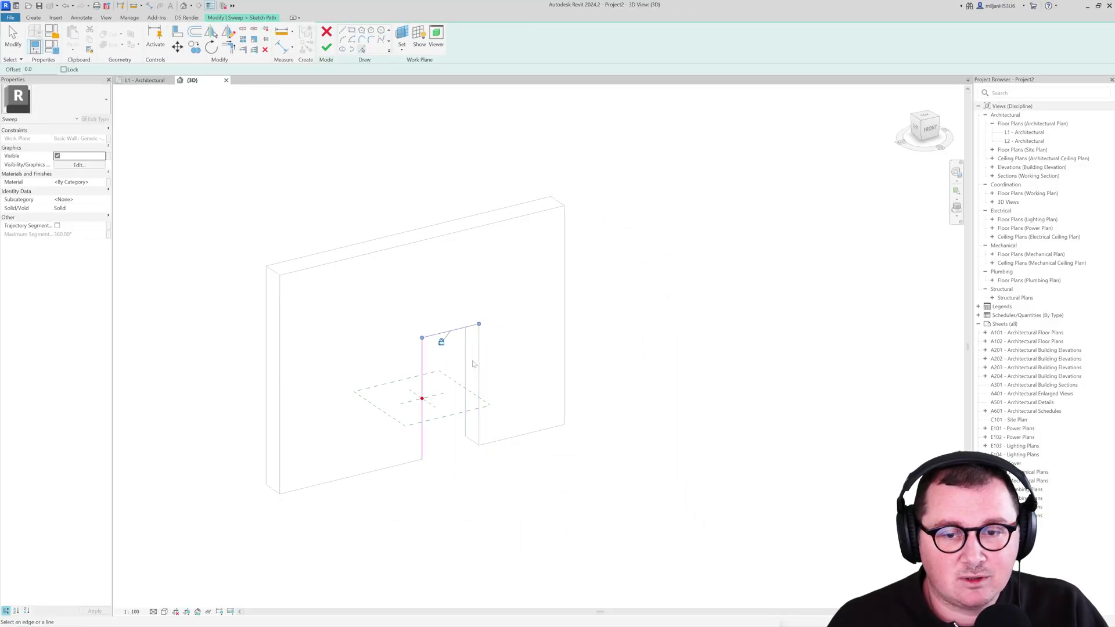
{"action": "left_click", "coordinate": [326, 48]}
Step: Edit the sweep's profile as a sketch in the L1 - Architectural floor plan, at the opening's jamb
{"action": "left_click", "coordinate": [475, 31]}
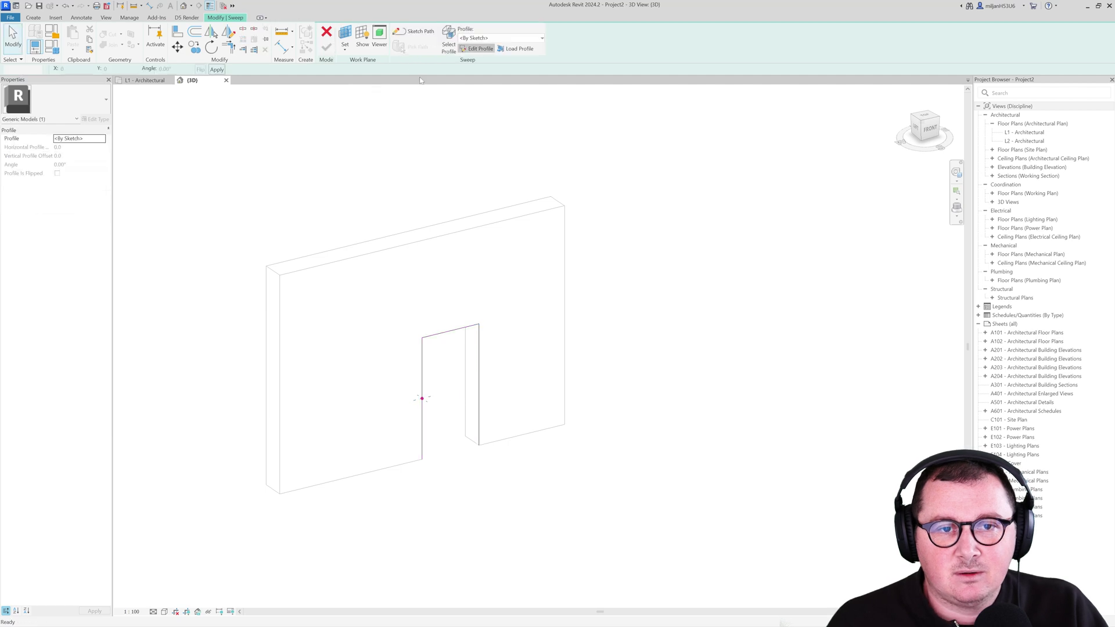
{"action": "left_click", "coordinate": [475, 48]}
{"action": "left_click", "coordinate": [146, 80]}
{"action": "scroll", "coordinate": [348, 298], "scroll_direction": "up", "scroll_amount": 5}
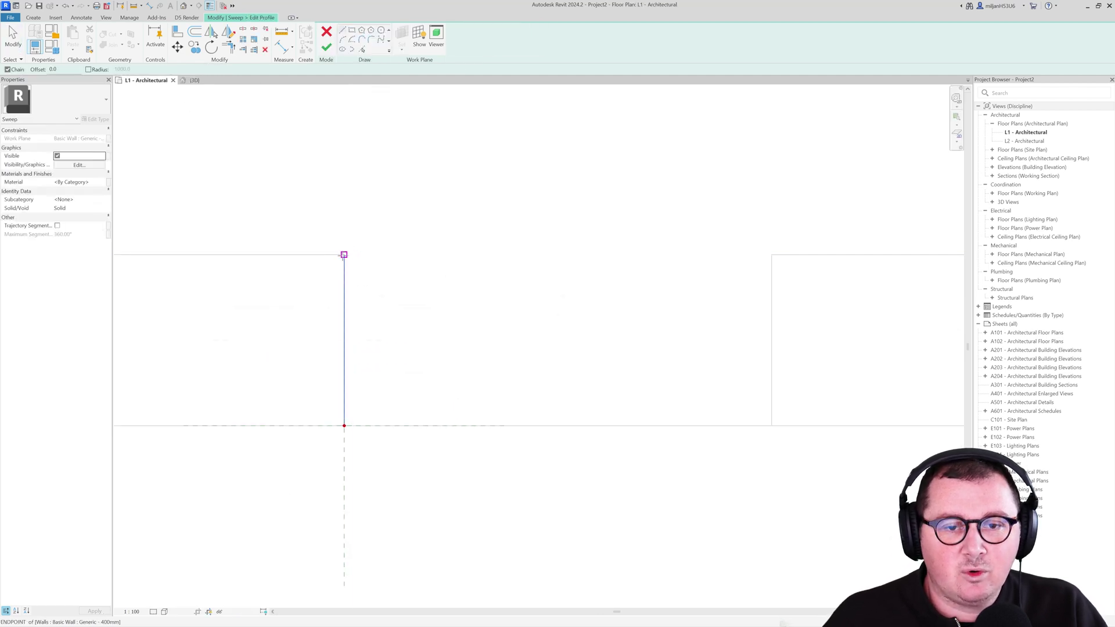
Step: Sketch a stepped half-profile from the jamb's upper corner, starting with a 20 mm rise and ending with an inner line about 160 mm long
{"action": "left_click", "coordinate": [343, 255]}
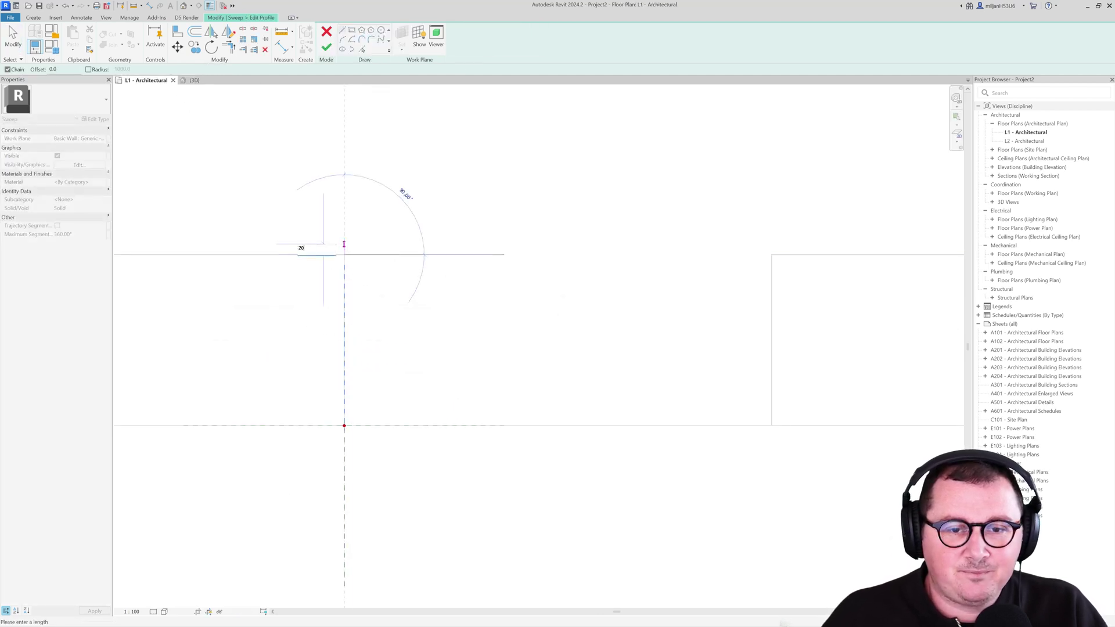
{"action": "left_click", "coordinate": [348, 246]}
{"action": "scroll", "coordinate": [351, 249], "scroll_direction": "up", "scroll_amount": 6}
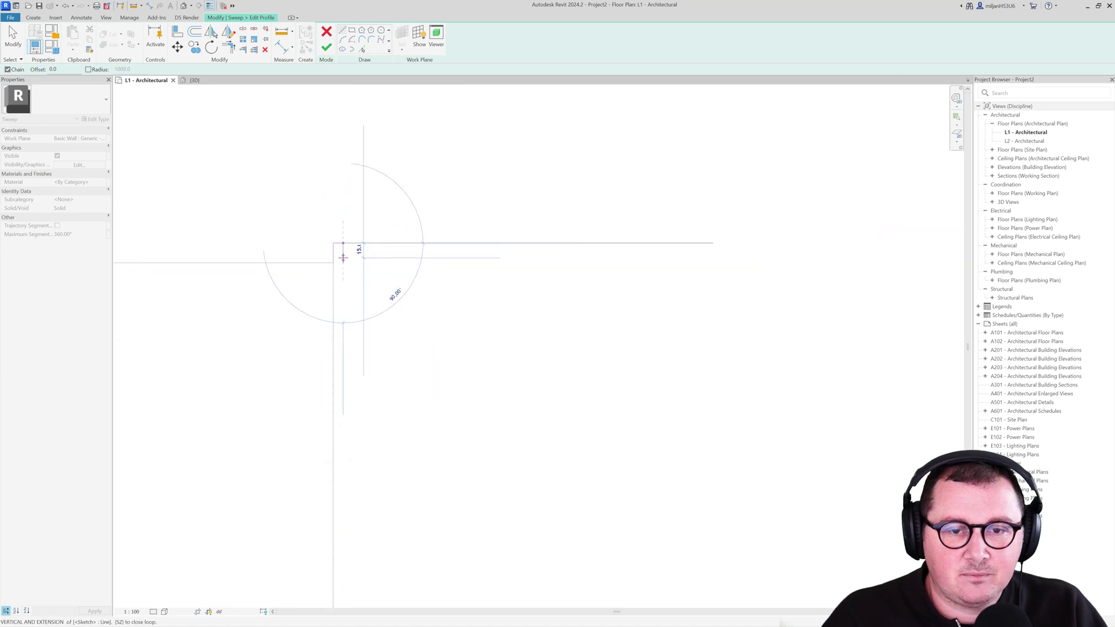
{"action": "left_click", "coordinate": [343, 252]}
{"action": "left_click", "coordinate": [363, 252]}
{"action": "scroll", "coordinate": [366, 251], "scroll_direction": "down", "scroll_amount": 2}
{"action": "scroll", "coordinate": [365, 250], "scroll_direction": "down", "scroll_amount": 2}
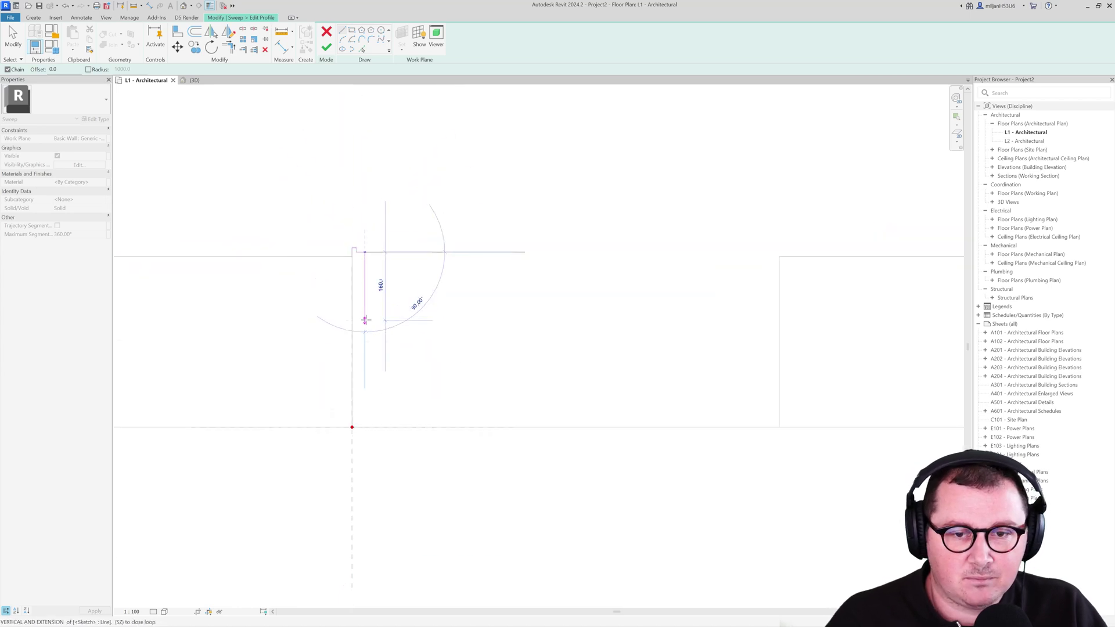
{"action": "left_click", "coordinate": [366, 320]}
{"action": "key", "text": "Escape"}
{"action": "key", "text": "Escape"}
Step: Mirror the stepped half-profile lines about the wall's centreline
{"action": "left_click_drag", "start_coordinate": [336, 225], "coordinate": [409, 346]}
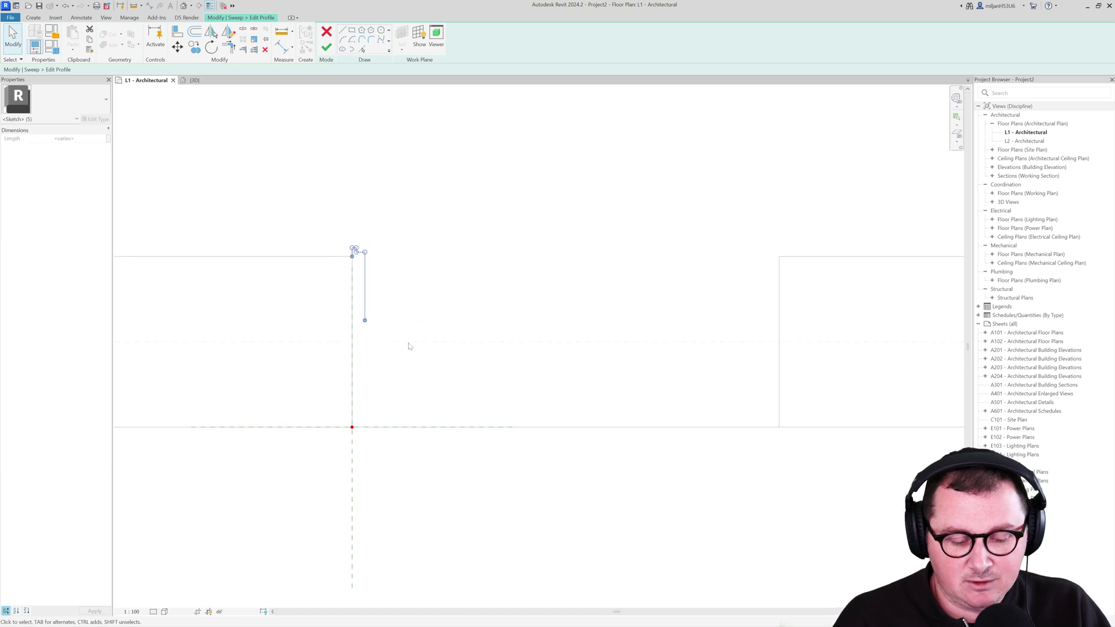
{"action": "key", "text": "m"}
{"action": "key", "text": "m"}
{"action": "left_click", "coordinate": [406, 343]}
{"action": "left_click", "coordinate": [289, 433]}
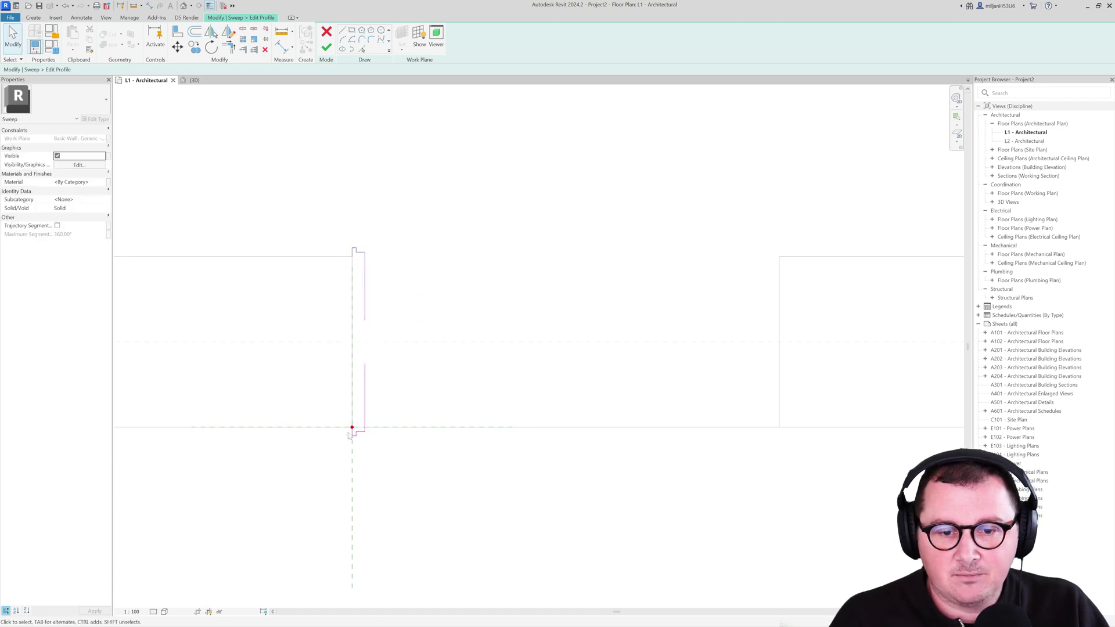
Step: Delete the redundant mirrored vertical lines and trim the remaining lines into one closed frame profile across the wall's thickness
{"action": "left_click", "coordinate": [352, 435]}
{"action": "scroll", "coordinate": [346, 431], "scroll_direction": "up", "scroll_amount": 2}
{"action": "scroll", "coordinate": [346, 435], "scroll_direction": "up", "scroll_amount": 2}
{"action": "key", "text": "ctrl+z"}
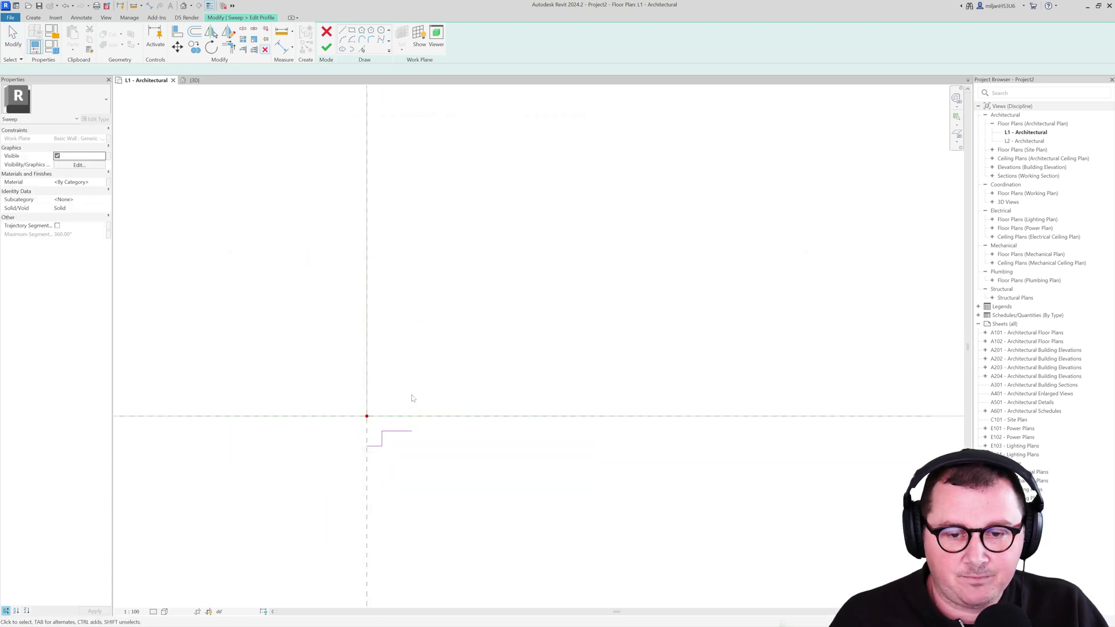
{"action": "scroll", "coordinate": [402, 418], "scroll_direction": "down", "scroll_amount": 2}
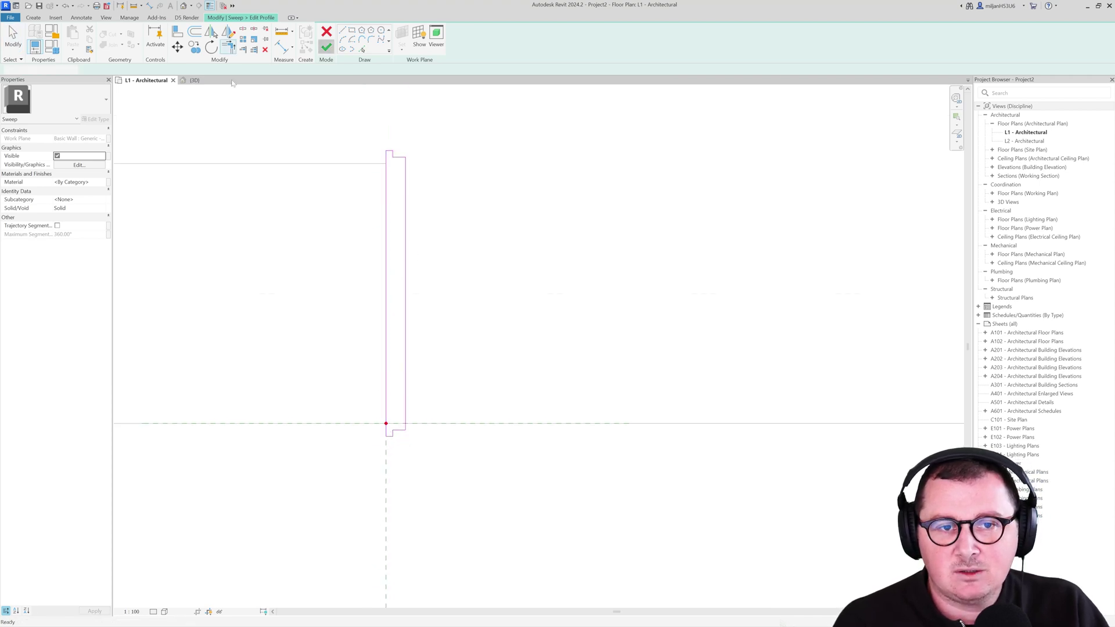
Step: Finish the profile sketch and the sweep, and return to the 3D view
{"action": "key", "text": "Return"}
{"action": "left_click", "coordinate": [326, 47]}
{"action": "left_click", "coordinate": [191, 80]}
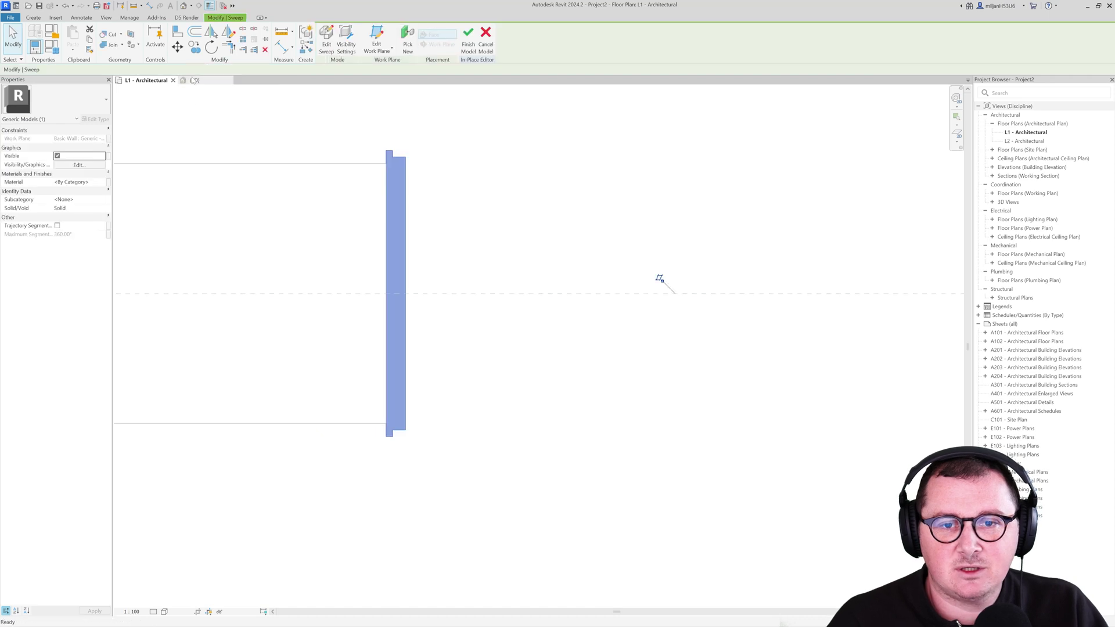
Step: Finish the in-place door frame model and check the swept frame around the opening in the 3D view
{"action": "left_click", "coordinate": [465, 40]}
{"action": "scroll", "coordinate": [440, 465], "scroll_direction": "up", "scroll_amount": 4}
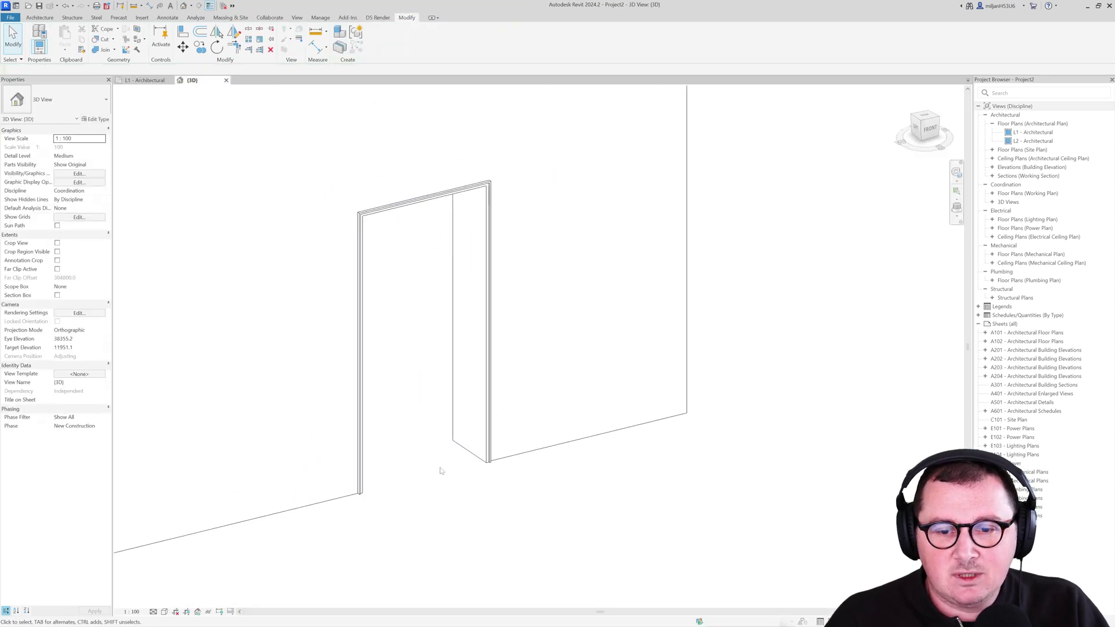
{"action": "scroll", "coordinate": [417, 457], "scroll_direction": "down", "scroll_amount": 4}
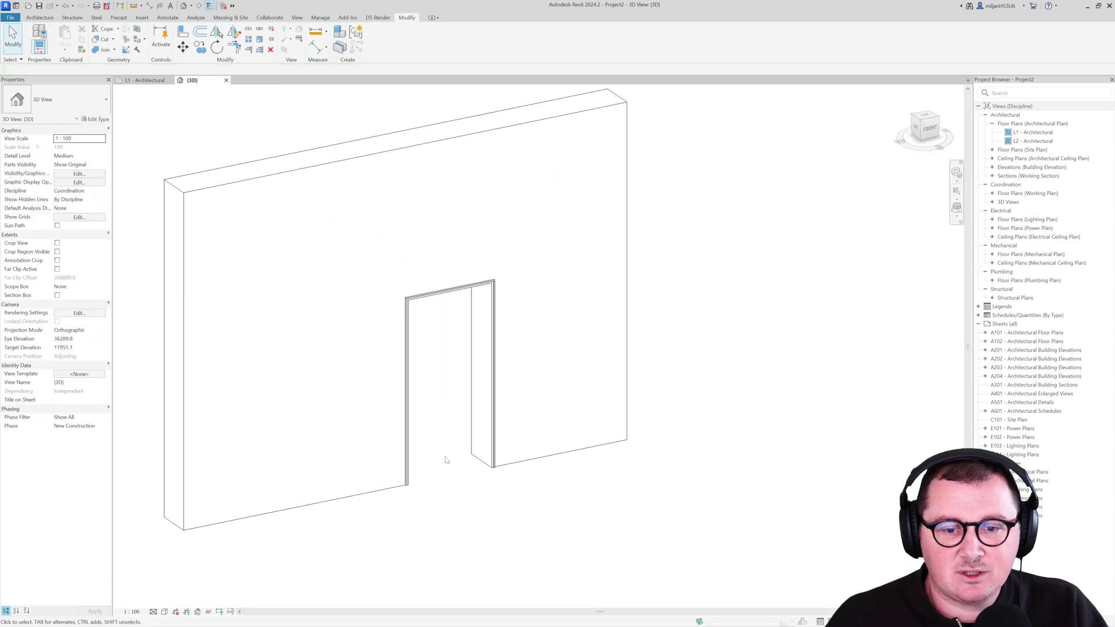
Step: Edit the wall's profile to widen the door opening by moving its left jamb line outward, and finish the profile edit
{"action": "left_click", "coordinate": [389, 487]}
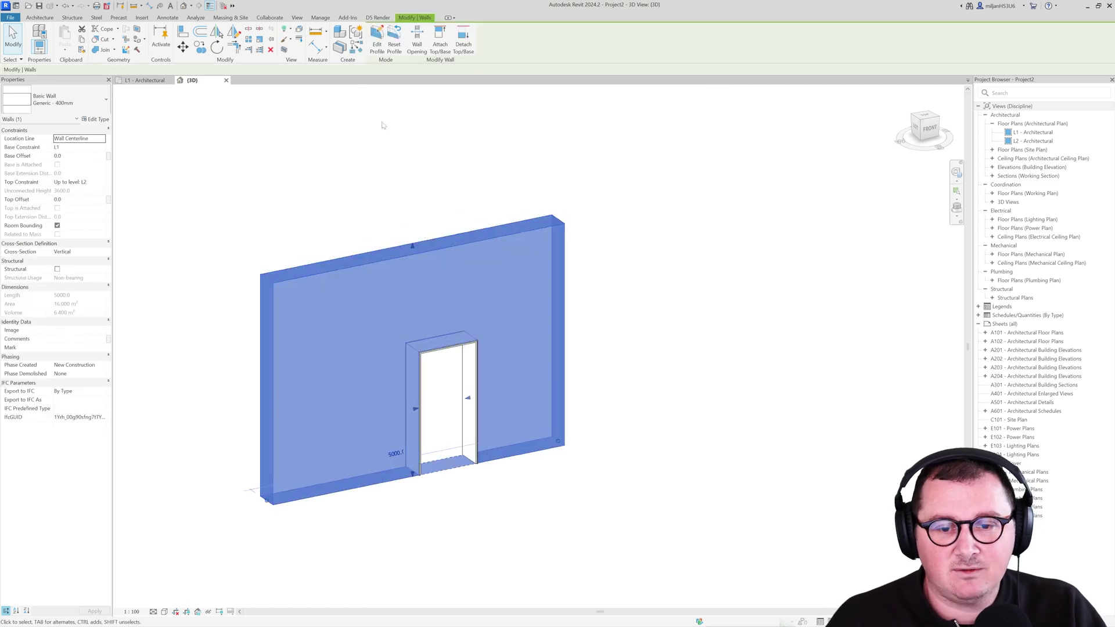
{"action": "left_click", "coordinate": [375, 46]}
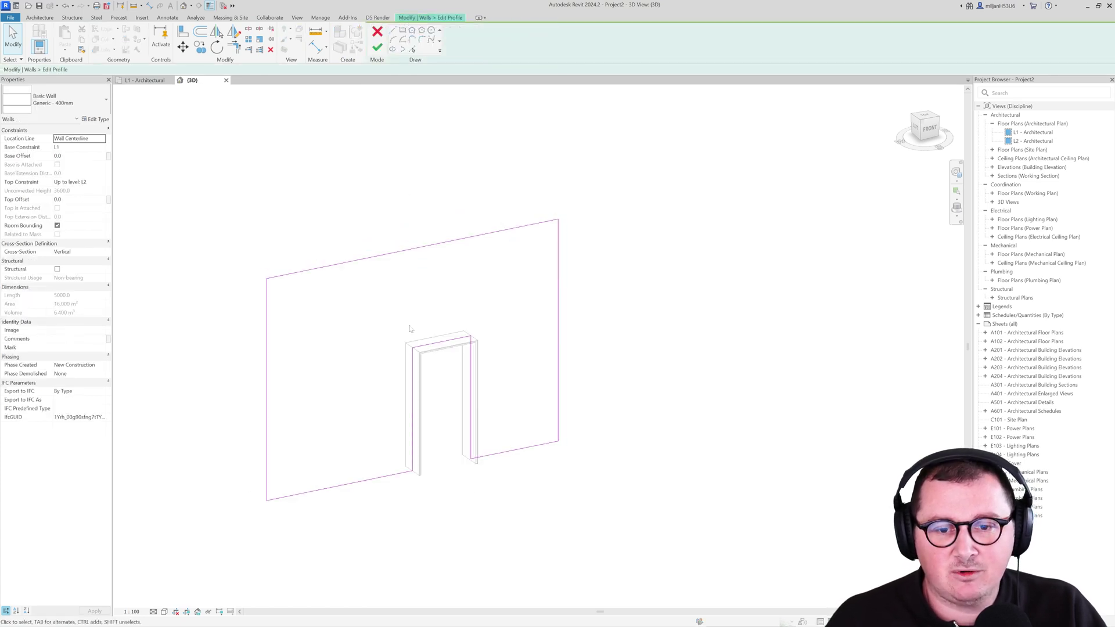
{"action": "left_click", "coordinate": [414, 387]}
{"action": "left_click_drag", "start_coordinate": [368, 404], "coordinate": [364, 404]}
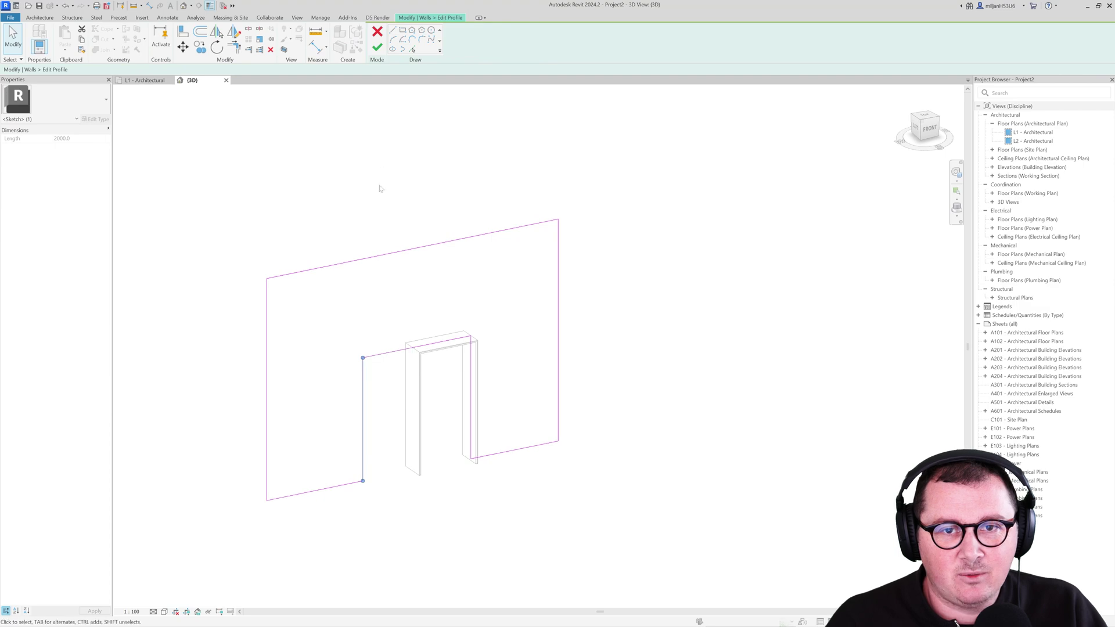
{"action": "left_click", "coordinate": [376, 48]}
{"action": "middle_click_drag", "start_coordinate": [305, 436], "coordinate": [390, 409], "text": "shift"}
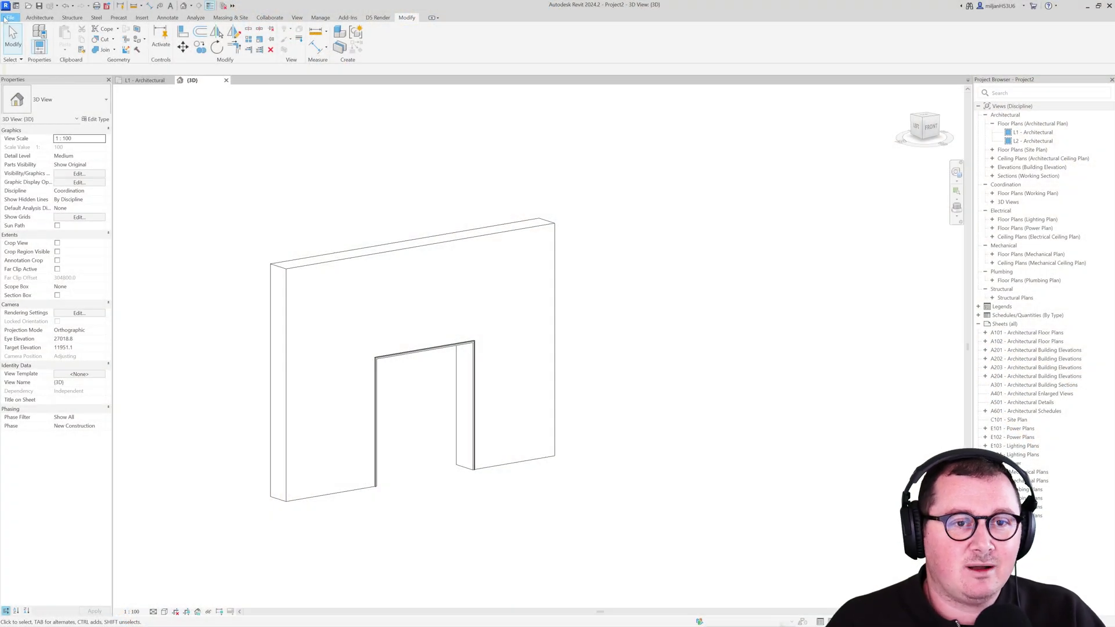
Step: Create a new family from the Metric Door.rft template
{"action": "left_click", "coordinate": [9, 18]}
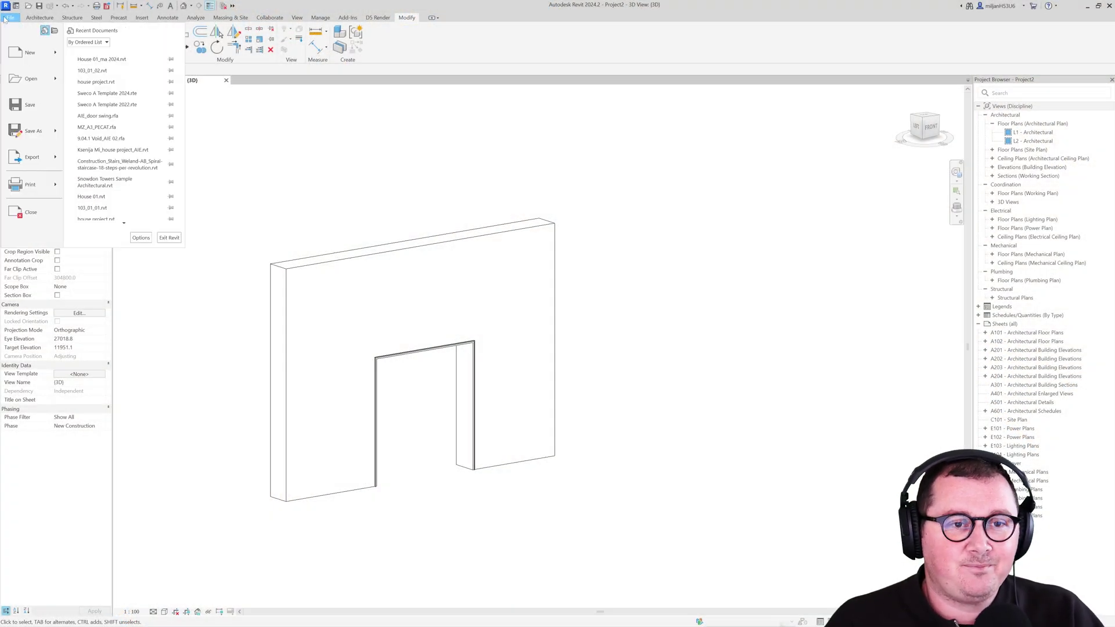
{"action": "mouse_move", "coordinate": [60, 57]}
{"action": "left_click", "coordinate": [116, 82]}
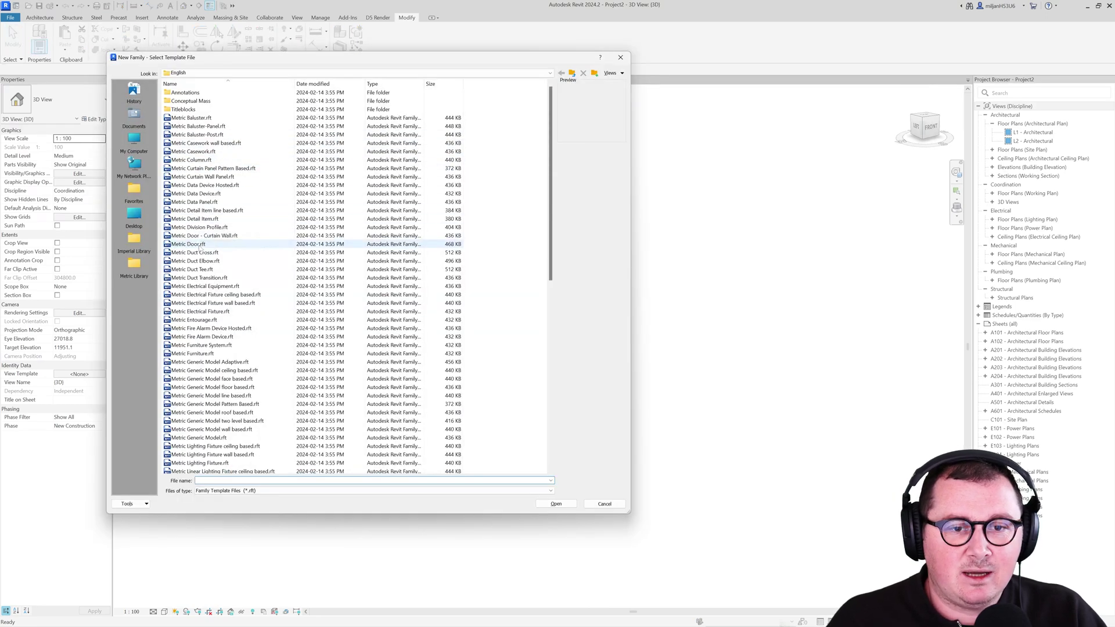
{"action": "left_click", "coordinate": [198, 244]}
{"action": "left_click", "coordinate": [555, 504]}
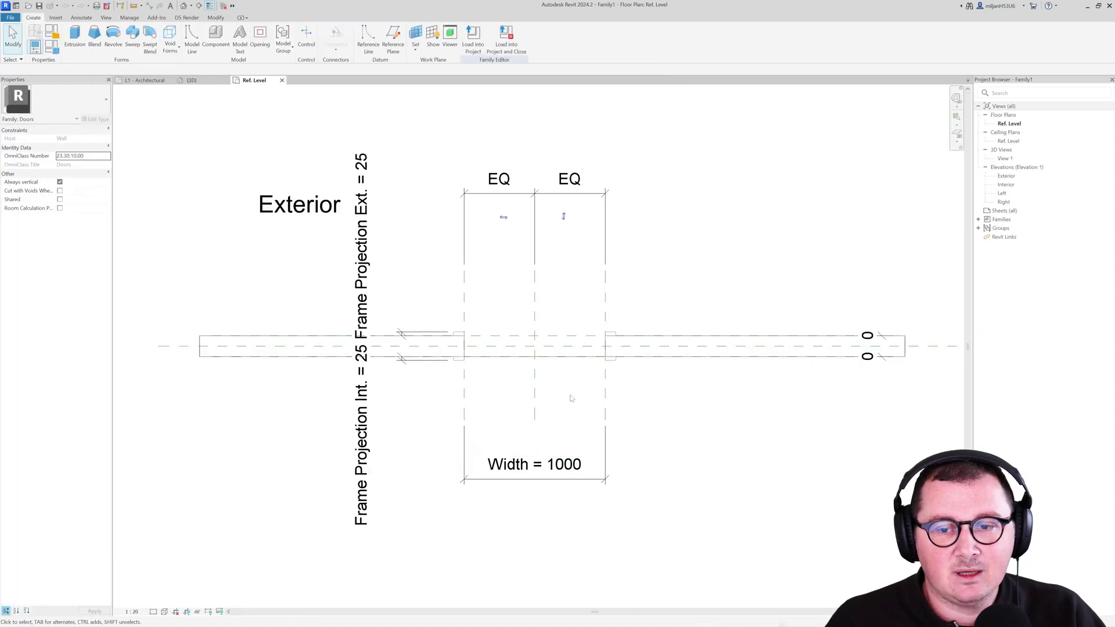
Step: Delete the template's interior and exterior Frame/Mullion trim extrusions around the door opening in the plan
{"action": "scroll", "coordinate": [642, 352], "scroll_direction": "up", "scroll_amount": 3}
{"action": "left_click", "coordinate": [672, 321]}
{"action": "middle_click_drag", "start_coordinate": [618, 341], "coordinate": [662, 411]}
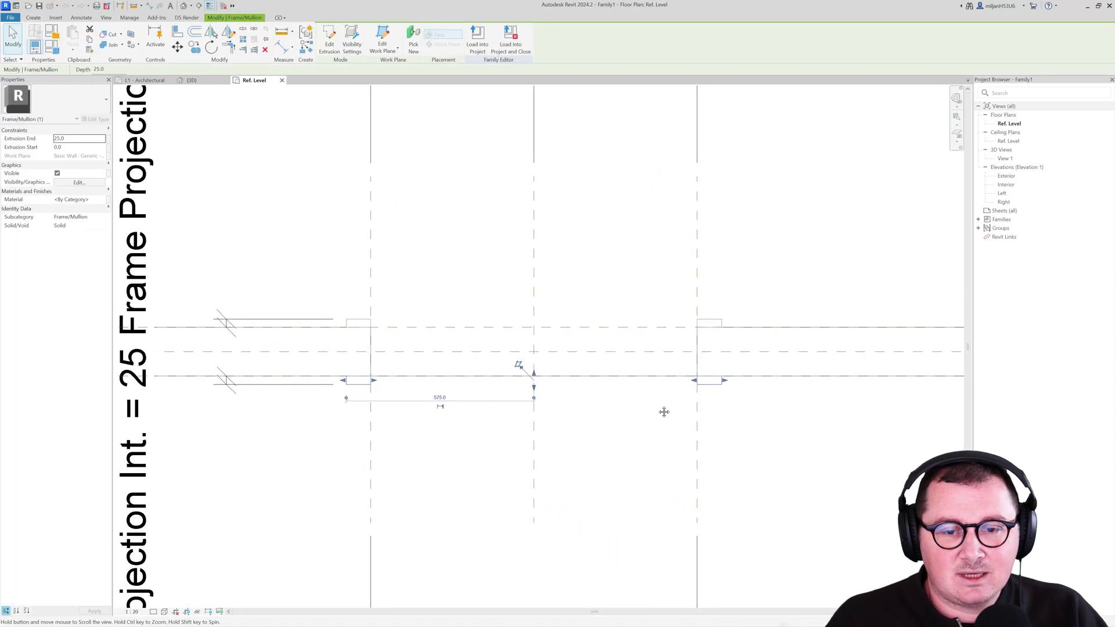
{"action": "key", "text": "Delete"}
{"action": "left_click", "coordinate": [711, 323]}
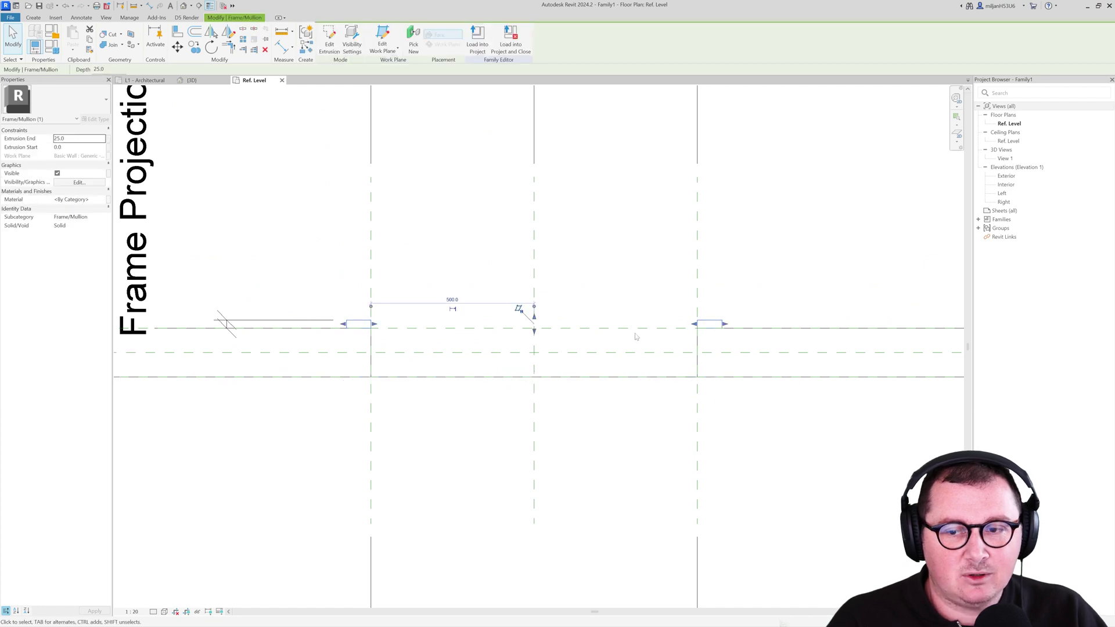
{"action": "middle_click_drag", "start_coordinate": [637, 337], "coordinate": [674, 346]}
{"action": "key", "text": "Delete"}
{"action": "middle_click_drag", "start_coordinate": [468, 288], "coordinate": [407, 233]}
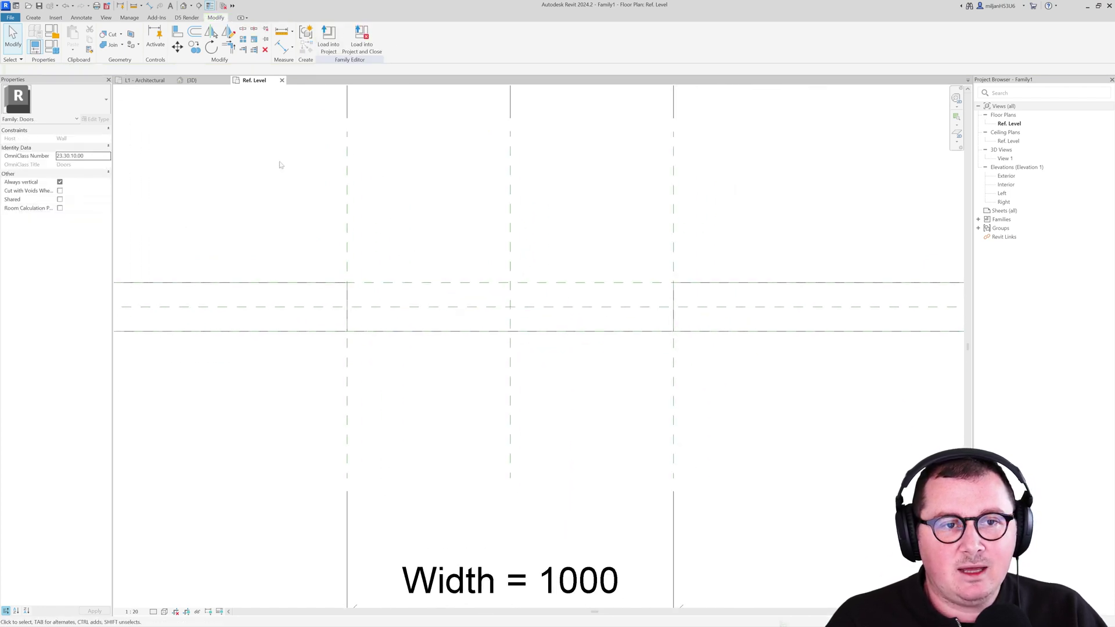
Step: Open the door family's Exterior elevation and frame the door opening
{"action": "left_click", "coordinate": [1006, 175]}
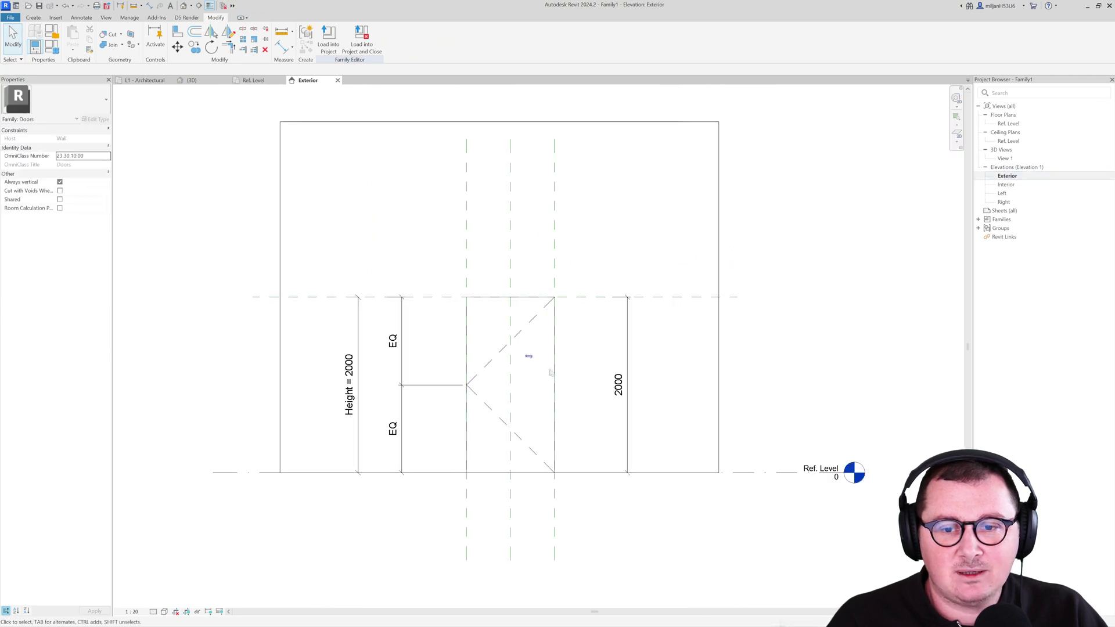
{"action": "scroll", "coordinate": [559, 444], "scroll_direction": "up", "scroll_amount": 4}
{"action": "scroll", "coordinate": [284, 167], "scroll_direction": "down", "scroll_amount": 2}
{"action": "middle_click_drag", "start_coordinate": [324, 222], "coordinate": [341, 224]}
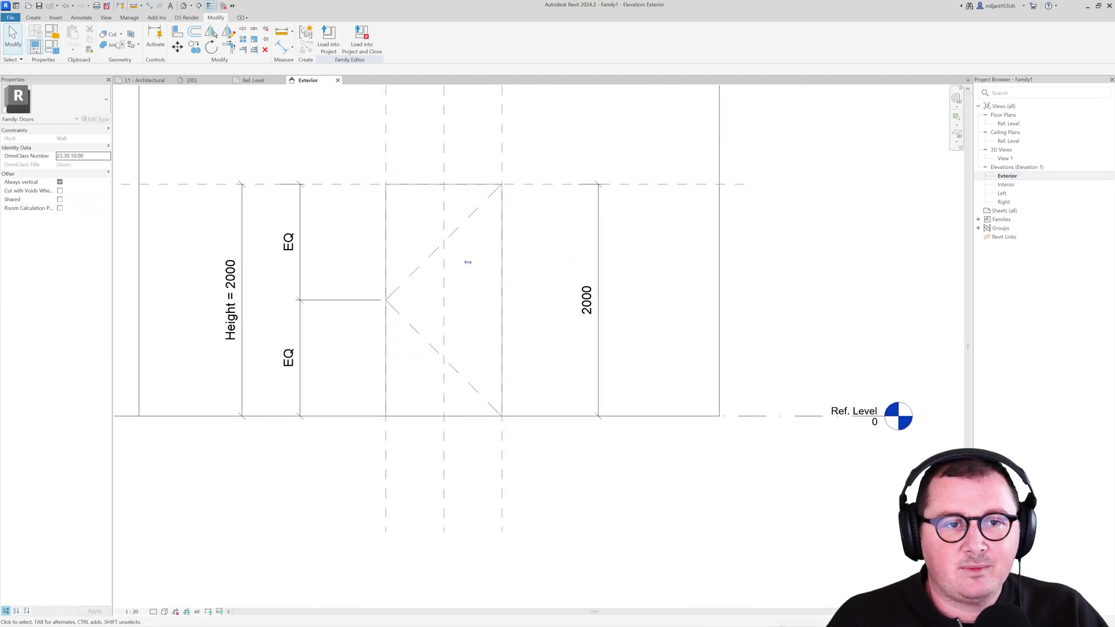
{"action": "left_click", "coordinate": [35, 18]}
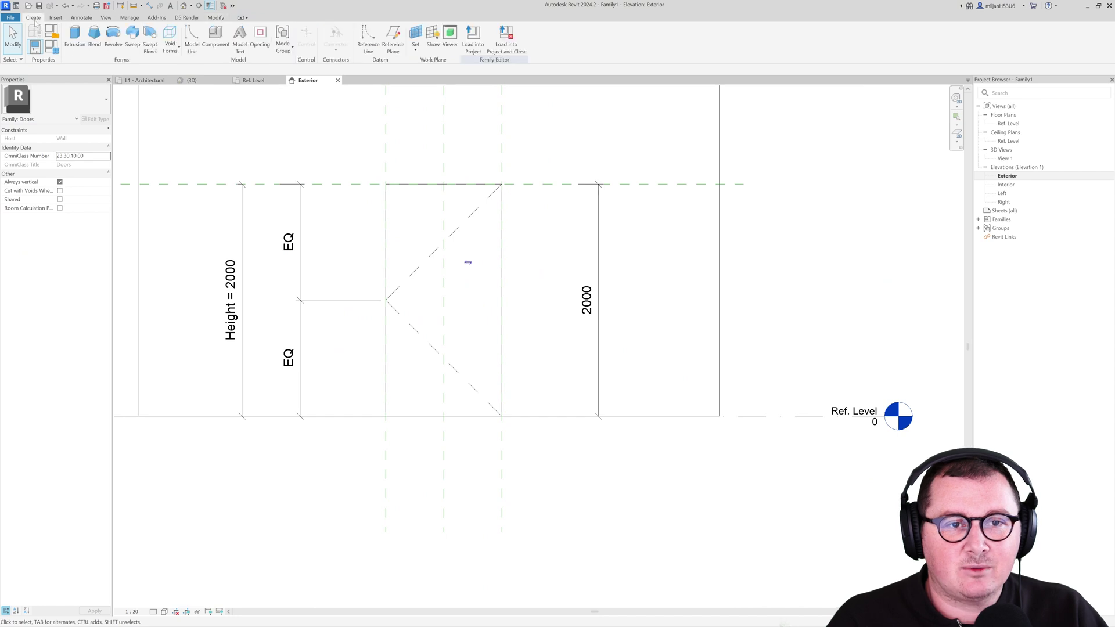
{"action": "left_click", "coordinate": [131, 40]}
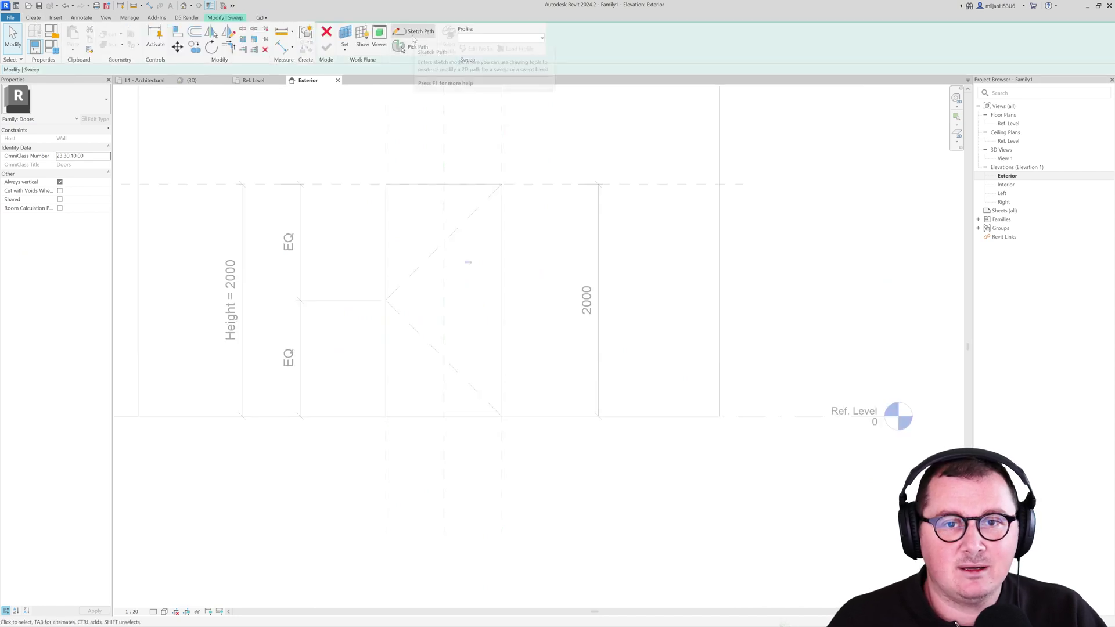
{"action": "key", "text": "Escape"}
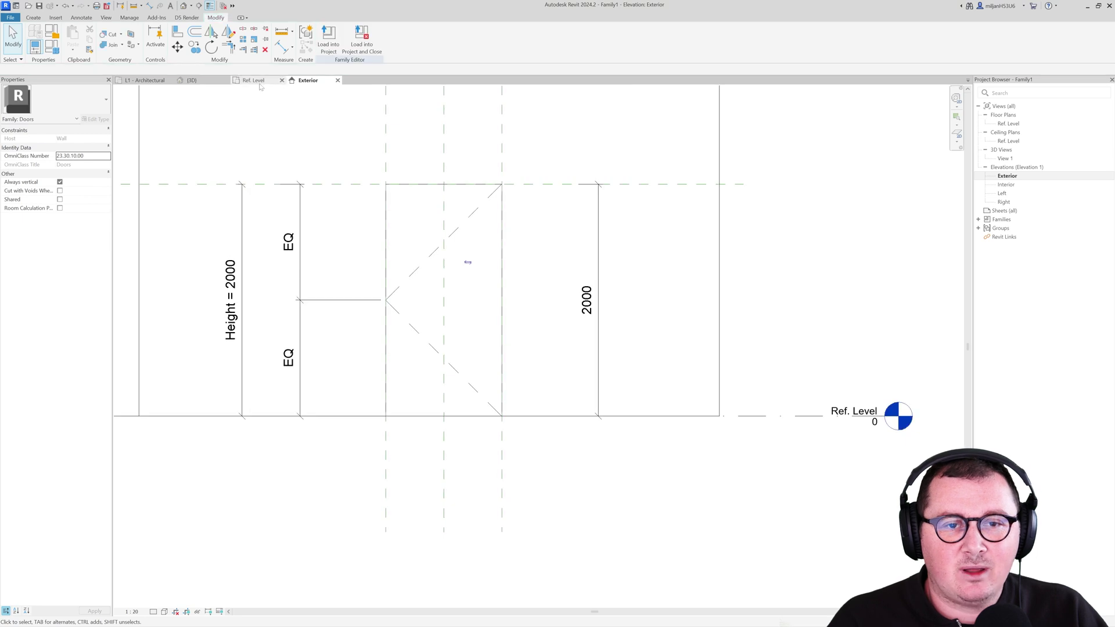
Step: In the Ref. Level plan, extend the left end of the Exterior reference plane beyond the end of the host wall
{"action": "left_click", "coordinate": [254, 80]}
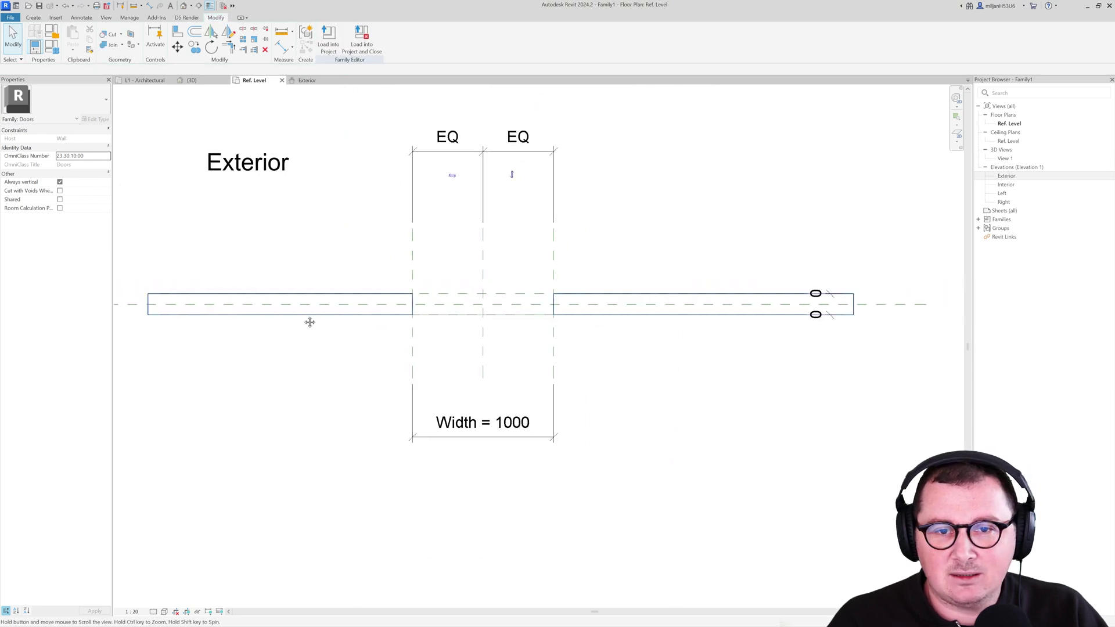
{"action": "middle_click_drag", "start_coordinate": [307, 321], "coordinate": [336, 337]}
{"action": "key", "text": "Tab"}
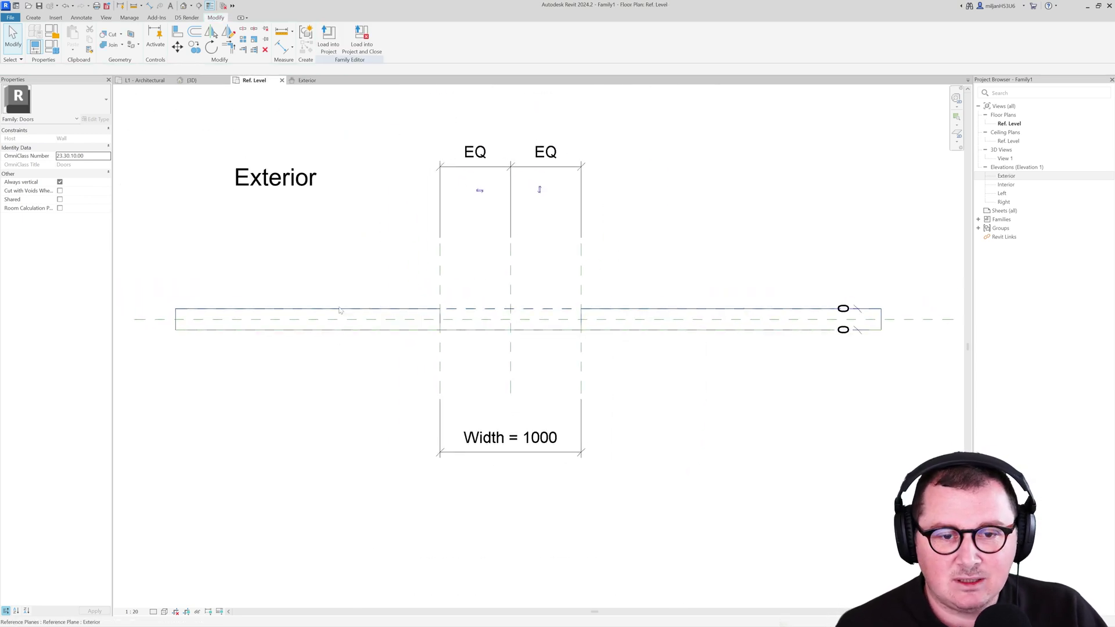
{"action": "left_click", "coordinate": [340, 310]}
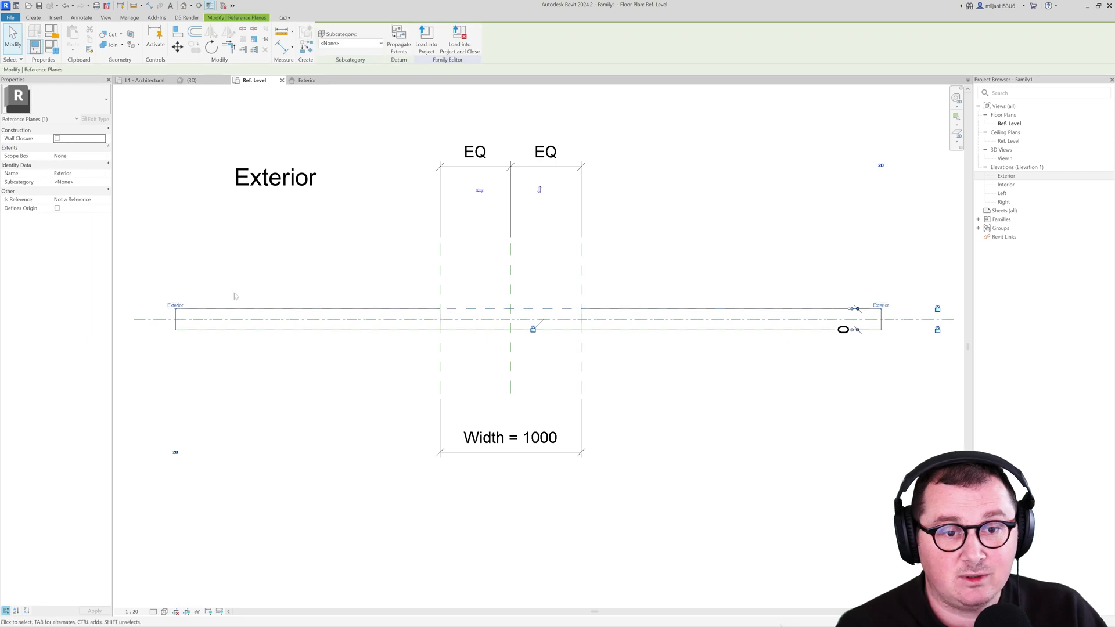
{"action": "left_click_drag", "start_coordinate": [175, 309], "coordinate": [139, 309]}
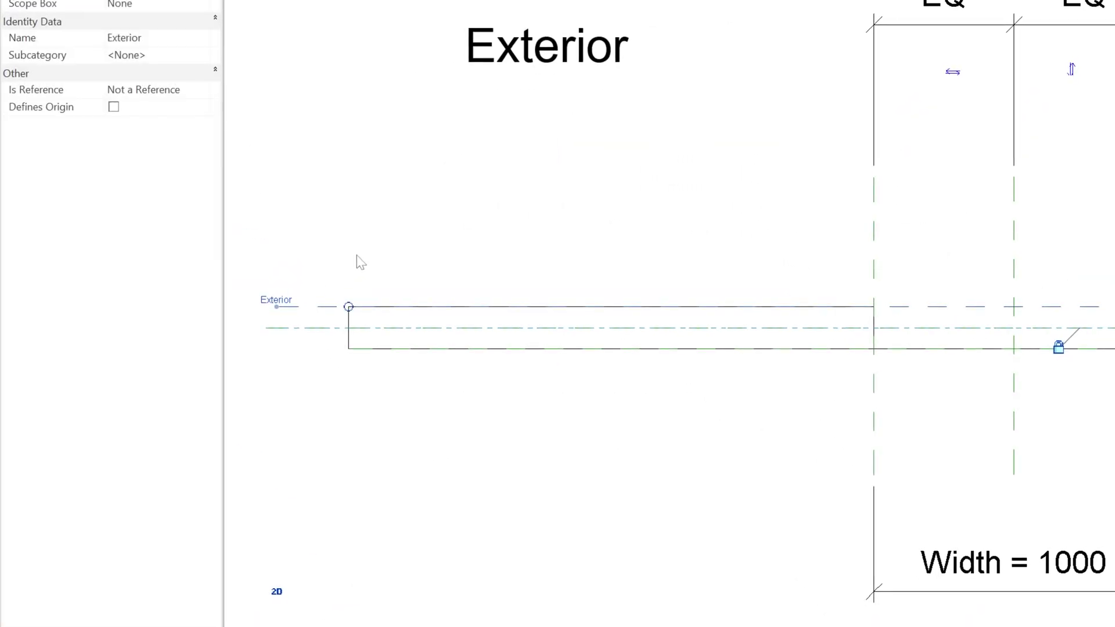
{"action": "left_click", "coordinate": [360, 262]}
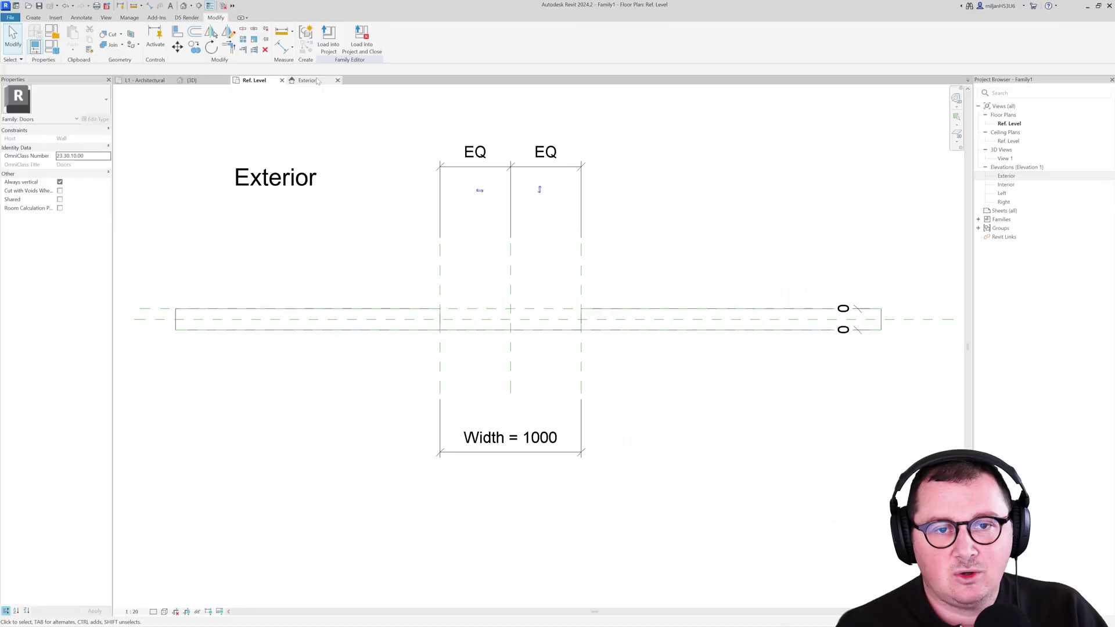
Step: Start a sweep path sketch in the Exterior elevation and set its work plane to Reference Plane : Exterior
{"action": "left_click", "coordinate": [308, 80]}
{"action": "left_click", "coordinate": [35, 18]}
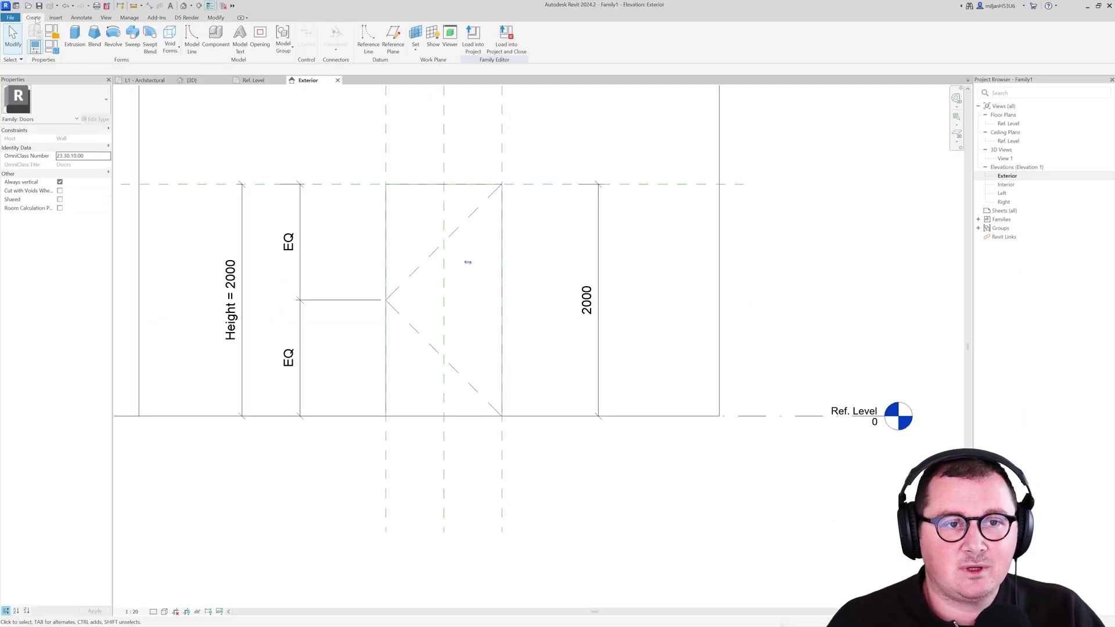
{"action": "left_click", "coordinate": [133, 38]}
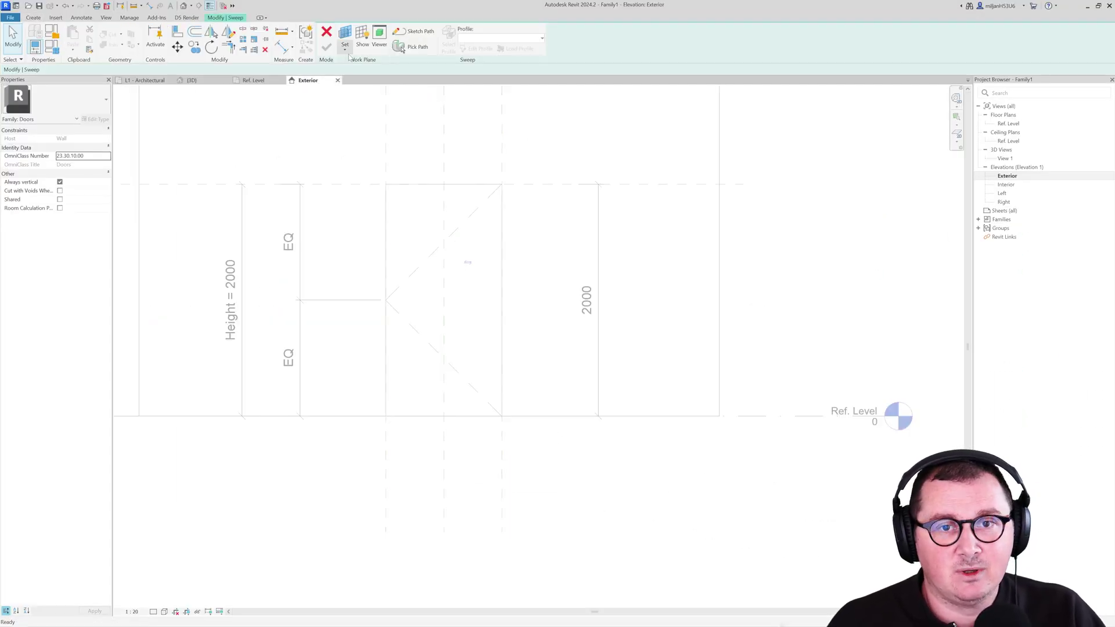
{"action": "left_click", "coordinate": [413, 31]}
{"action": "left_click", "coordinate": [402, 50]}
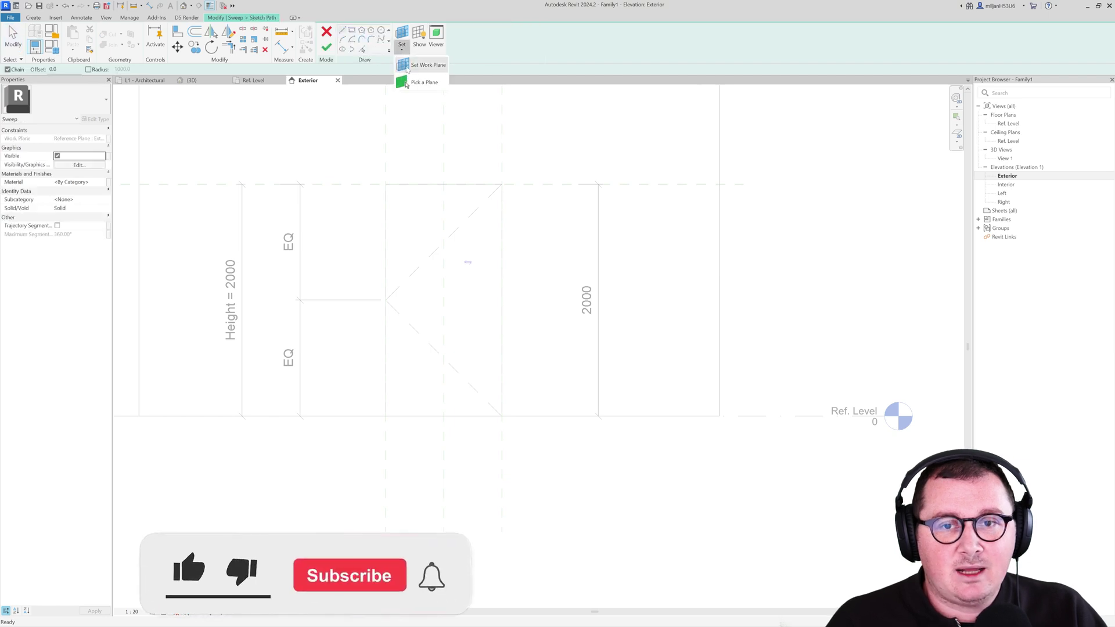
{"action": "left_click", "coordinate": [408, 66]}
{"action": "left_click", "coordinate": [401, 193]}
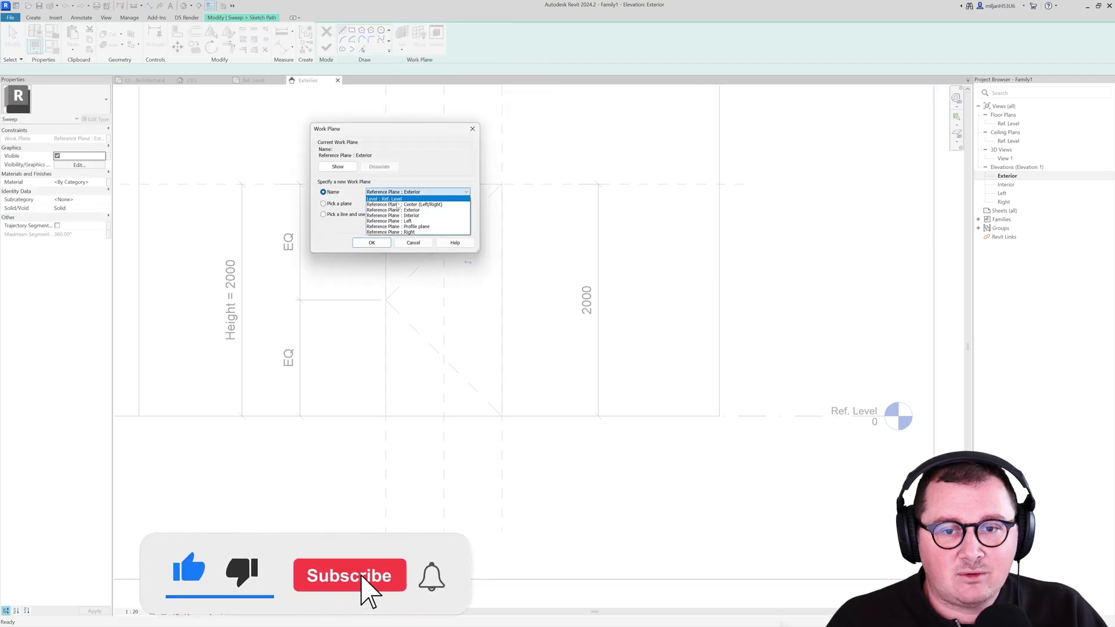
{"action": "left_click", "coordinate": [398, 210]}
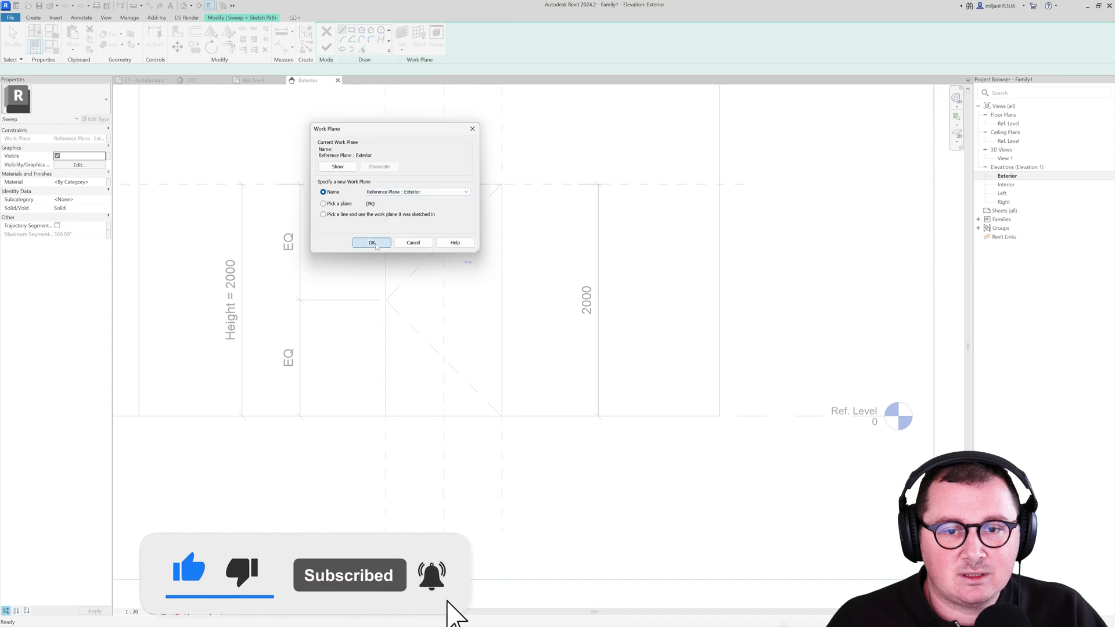
{"action": "left_click", "coordinate": [372, 243]}
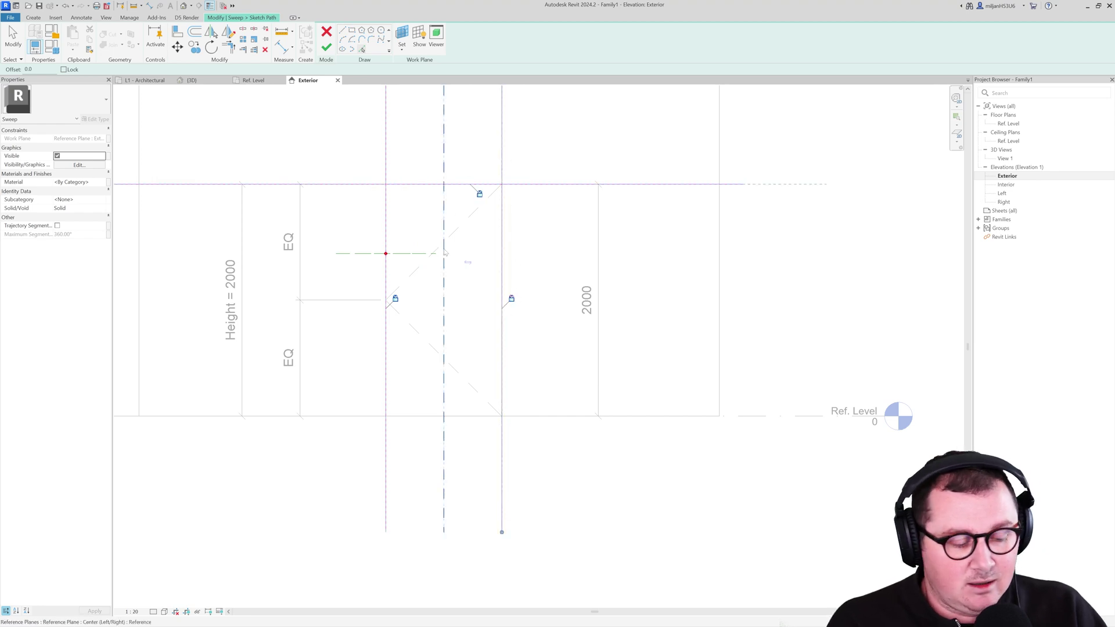
Step: Trim the path lines to follow both jambs and the head of the opening down to the reference level, and finish the path
{"action": "key", "text": "t"}
{"action": "key", "text": "r"}
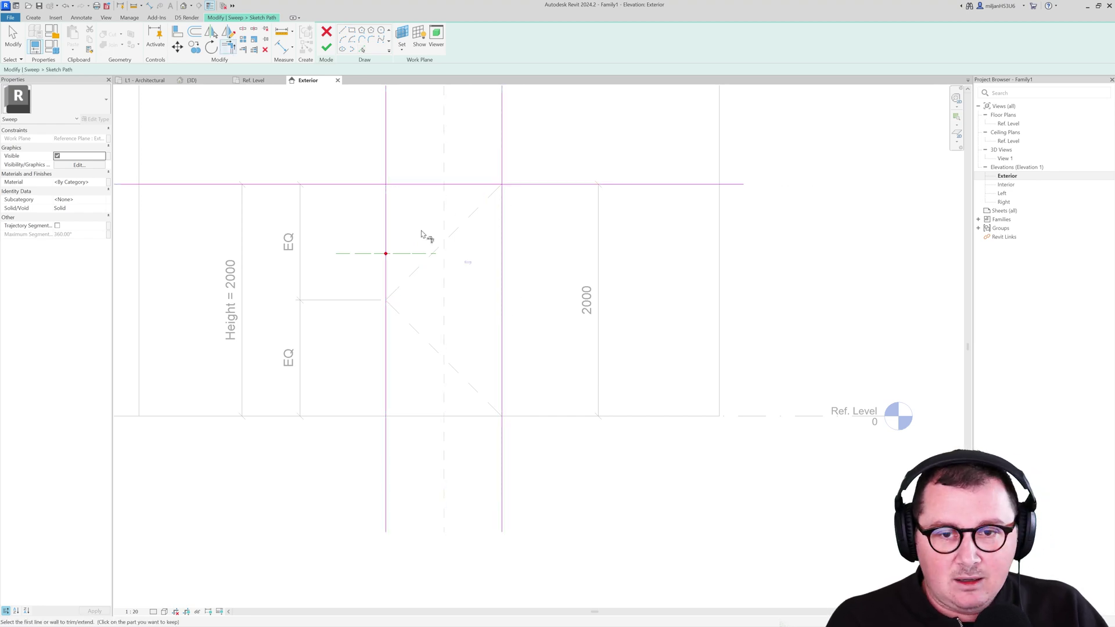
{"action": "left_click", "coordinate": [405, 187]}
{"action": "left_click", "coordinate": [435, 184]}
{"action": "left_click", "coordinate": [502, 204]}
{"action": "left_click", "coordinate": [386, 407]}
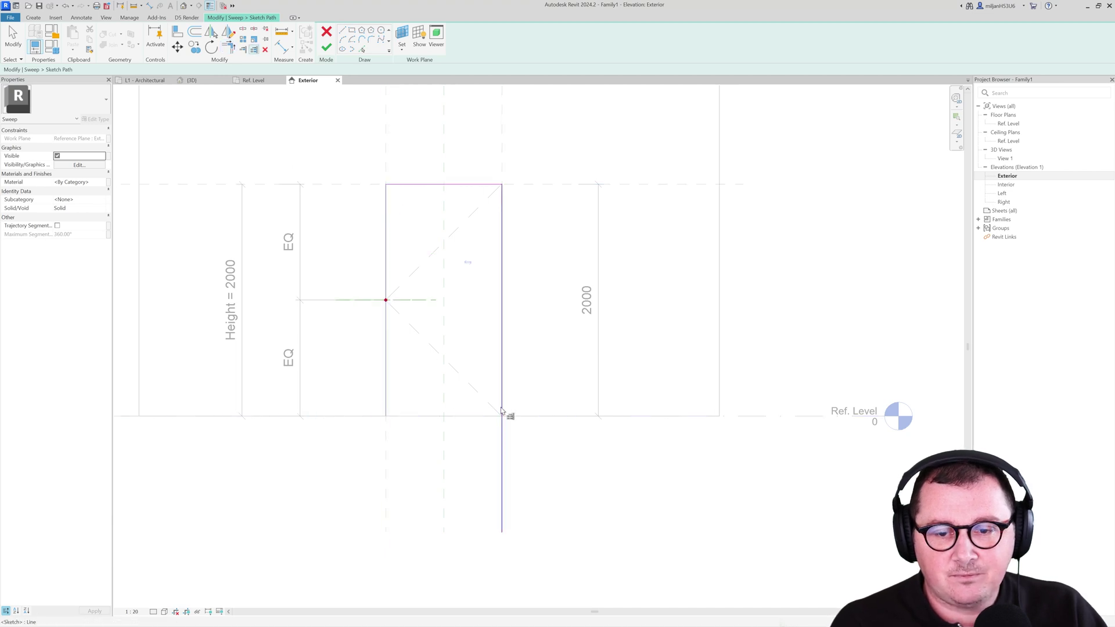
{"action": "left_click", "coordinate": [502, 411]}
{"action": "left_click", "coordinate": [326, 47]}
Step: In the Ref. Level plan, start the sweep profile at the path point with stepped lines of 20, 10 and 10 mm
{"action": "left_click", "coordinate": [253, 80]}
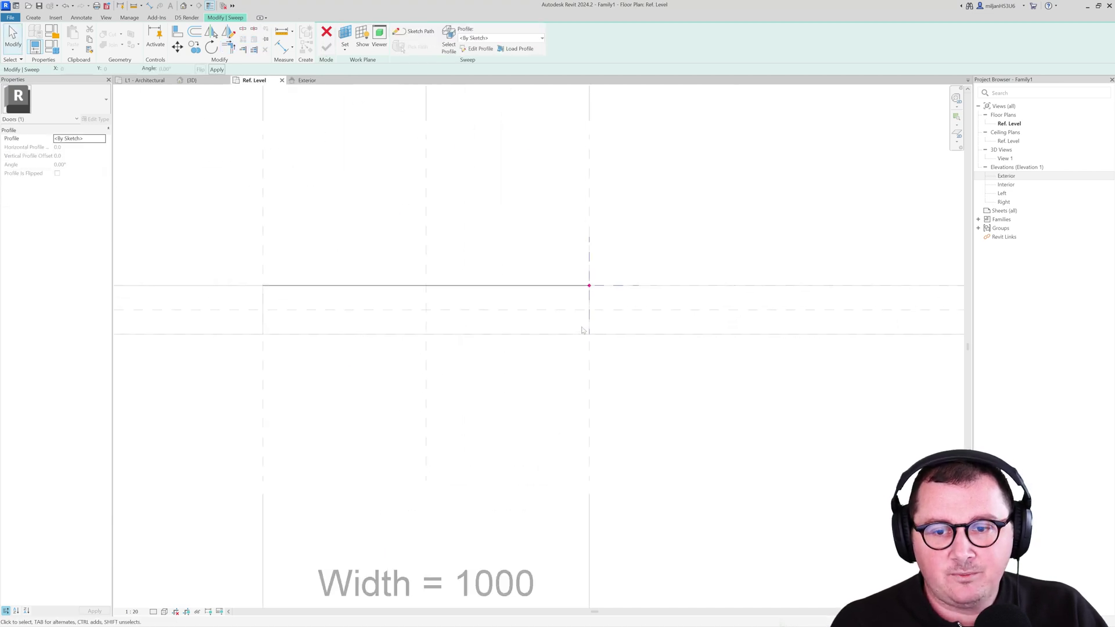
{"action": "scroll", "coordinate": [590, 296], "scroll_direction": "up", "scroll_amount": 3}
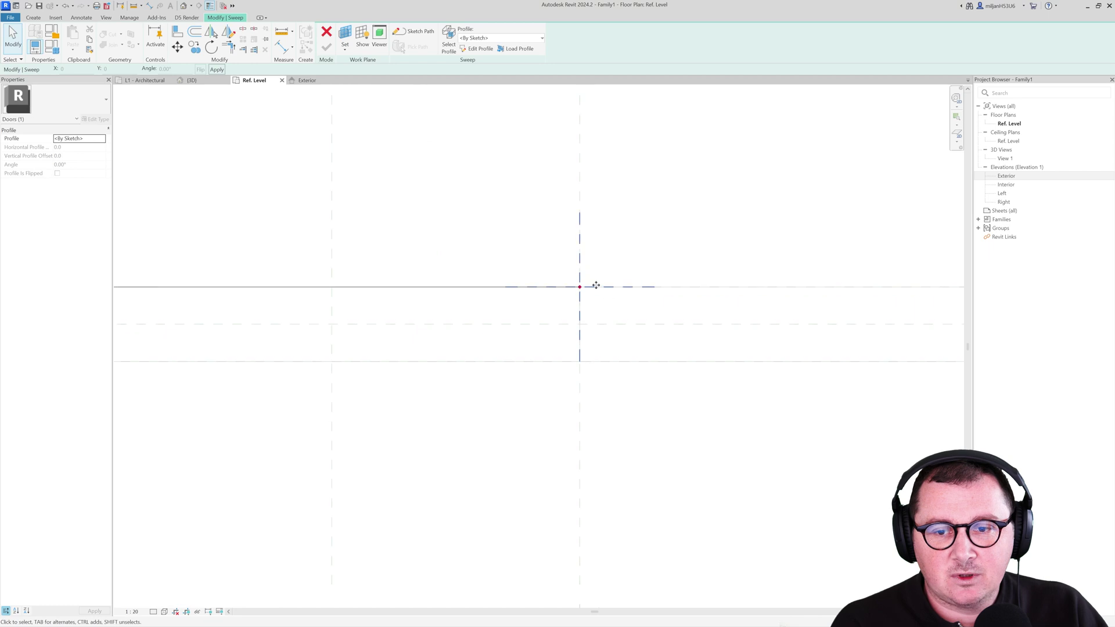
{"action": "left_click", "coordinate": [477, 49]}
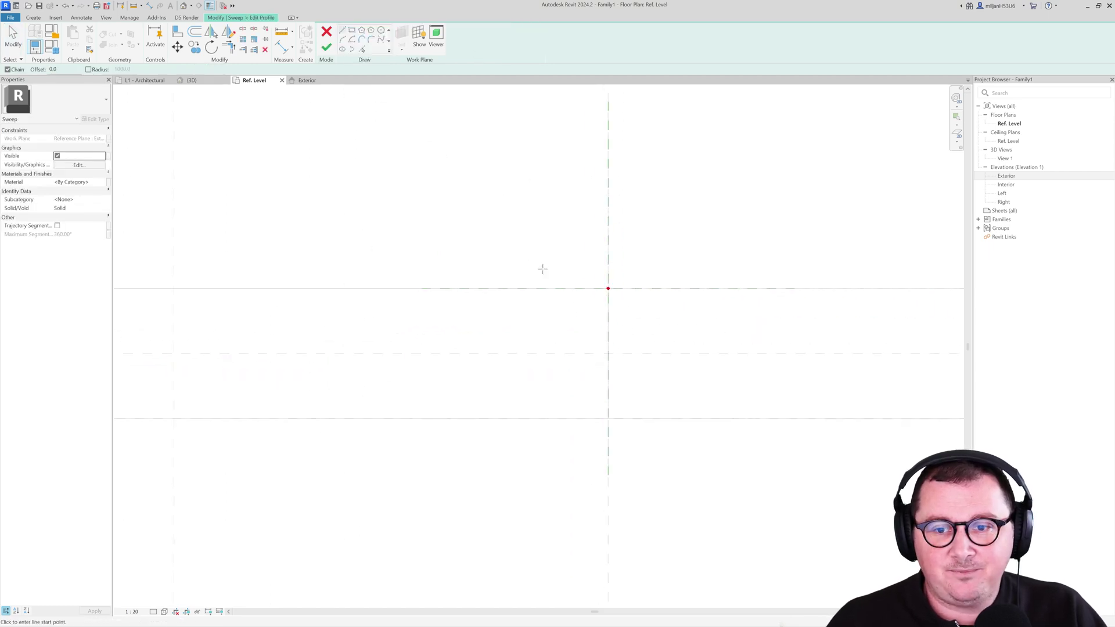
{"action": "left_click", "coordinate": [608, 288]}
{"action": "scroll", "coordinate": [607, 283], "scroll_direction": "up", "scroll_amount": 3}
{"action": "type", "text": "20"}
{"action": "key", "text": "Return"}
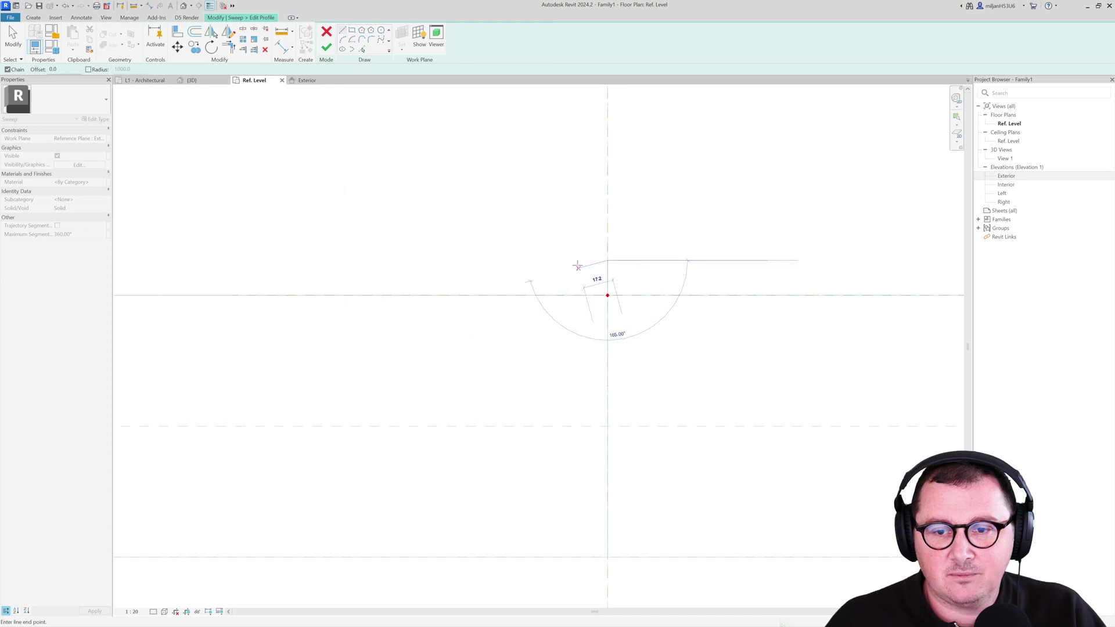
{"action": "type", "text": "10"}
{"action": "key", "text": "Return"}
{"action": "type", "text": "10"}
{"action": "key", "text": "Return"}
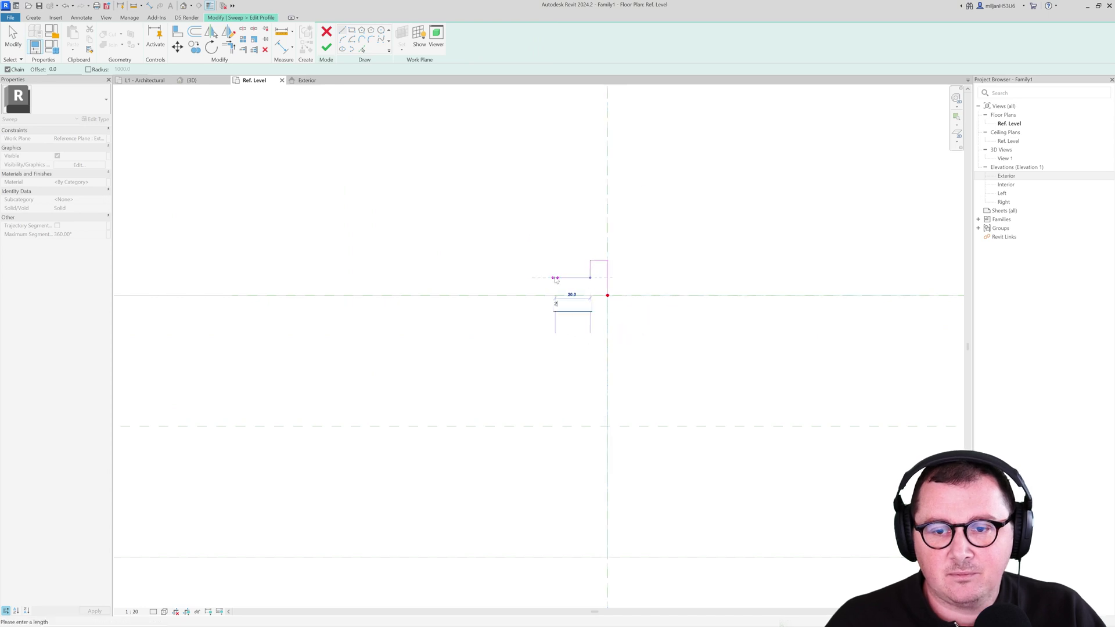
Step: Continue the profile with a 20 mm line into the opening and a perpendicular line running partway toward the wall's centre
{"action": "left_click", "coordinate": [555, 277]}
{"action": "scroll", "coordinate": [555, 277], "scroll_direction": "down", "scroll_amount": 3}
{"action": "left_click", "coordinate": [555, 329]}
{"action": "key", "text": "Escape"}
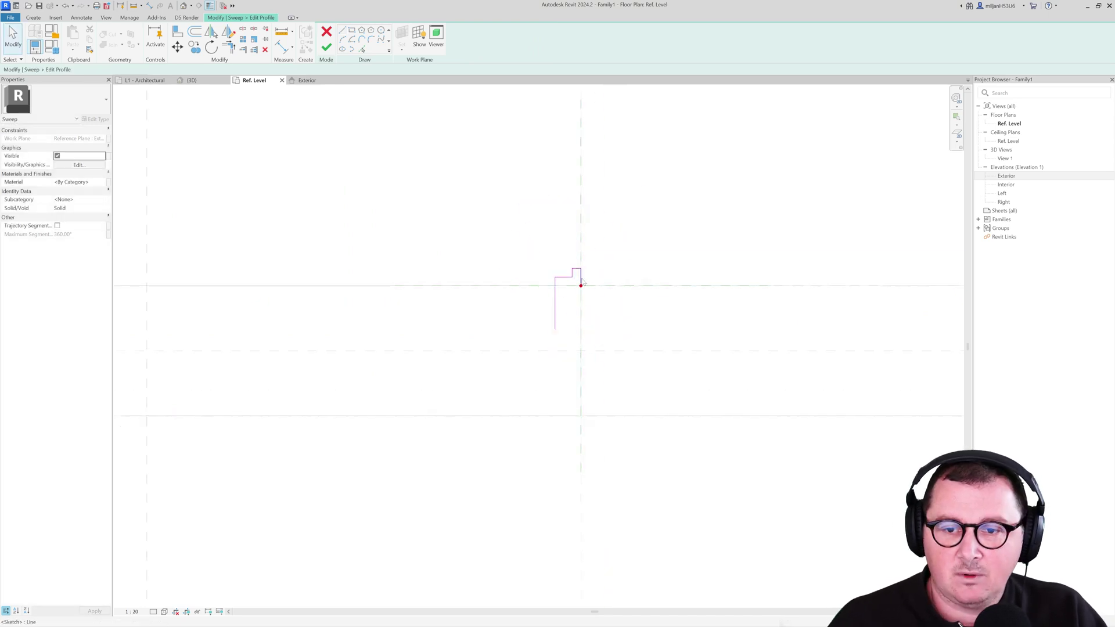
Step: Add a profile line along the jamb by picking the vertical reference plane through the path point
{"action": "middle_click_drag", "start_coordinate": [580, 286], "coordinate": [519, 224]}
{"action": "left_click", "coordinate": [361, 48]}
{"action": "left_click", "coordinate": [518, 184]}
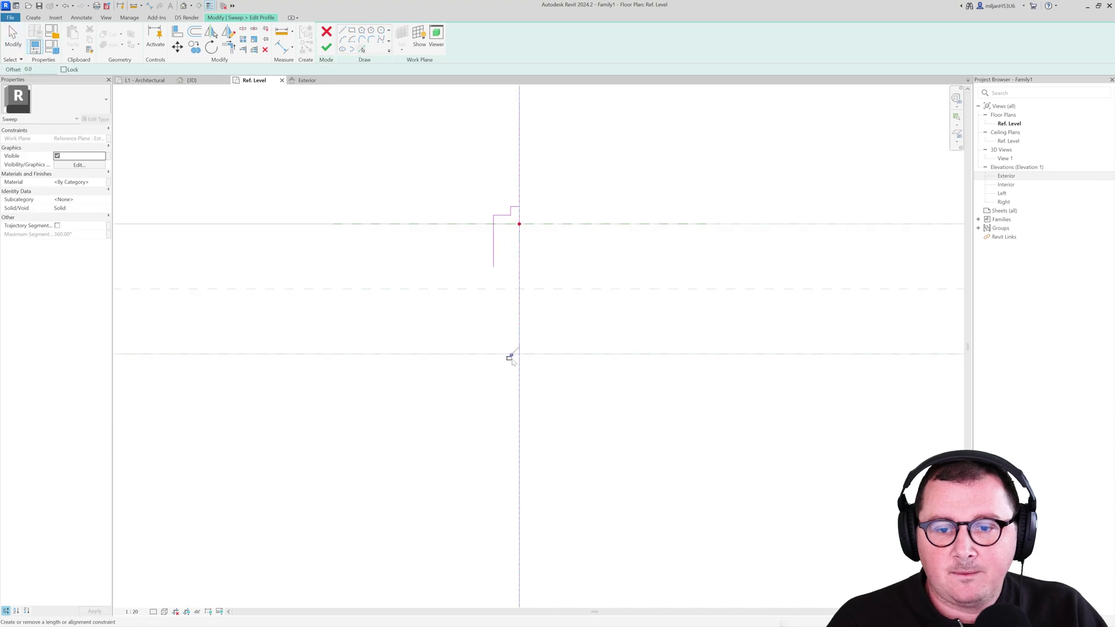
Step: Mirror a copy of the stepped profile lines about the reference plane along the wall's centre
{"action": "left_click", "coordinate": [14, 38]}
{"action": "left_click_drag", "start_coordinate": [390, 161], "coordinate": [602, 312]}
{"action": "key", "text": "m"}
{"action": "key", "text": "m"}
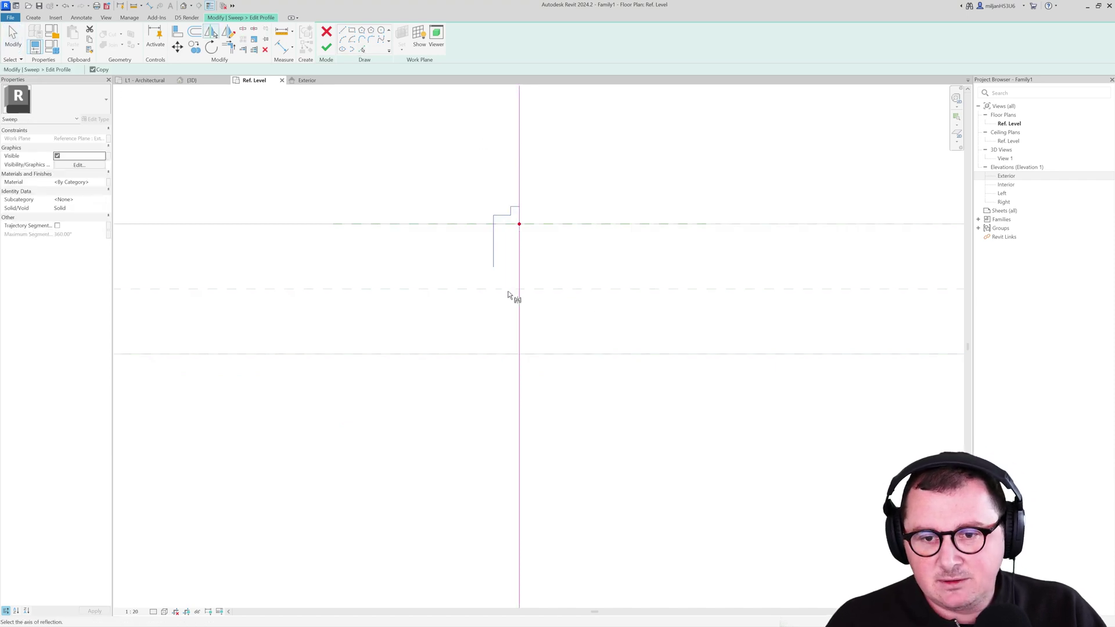
{"action": "left_click", "coordinate": [508, 289]}
{"action": "left_click", "coordinate": [13, 35]}
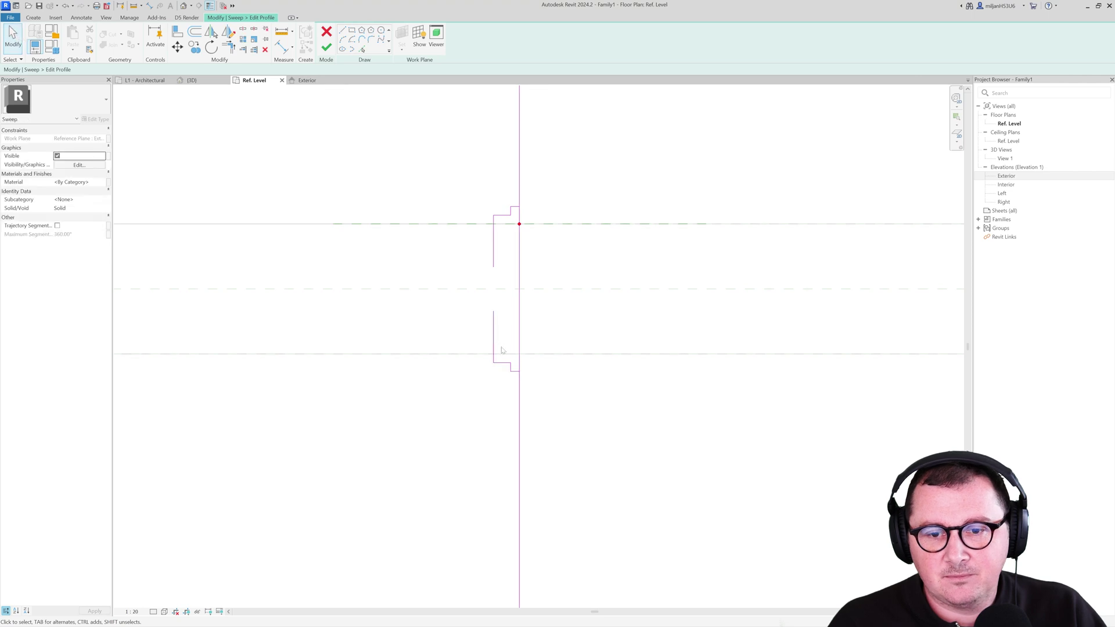
Step: Delete the mirrored long line on the opening side and trim the remaining profile lines into one closed loop
{"action": "left_click", "coordinate": [494, 337]}
{"action": "key", "text": "Delete"}
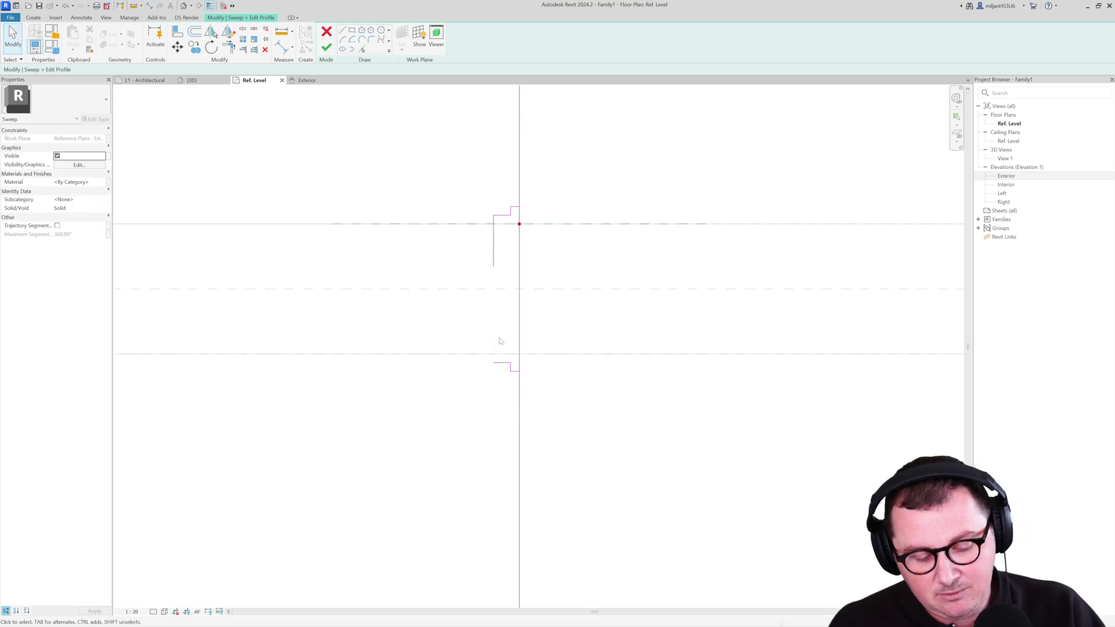
{"action": "key", "text": "l"}
{"action": "key", "text": "i"}
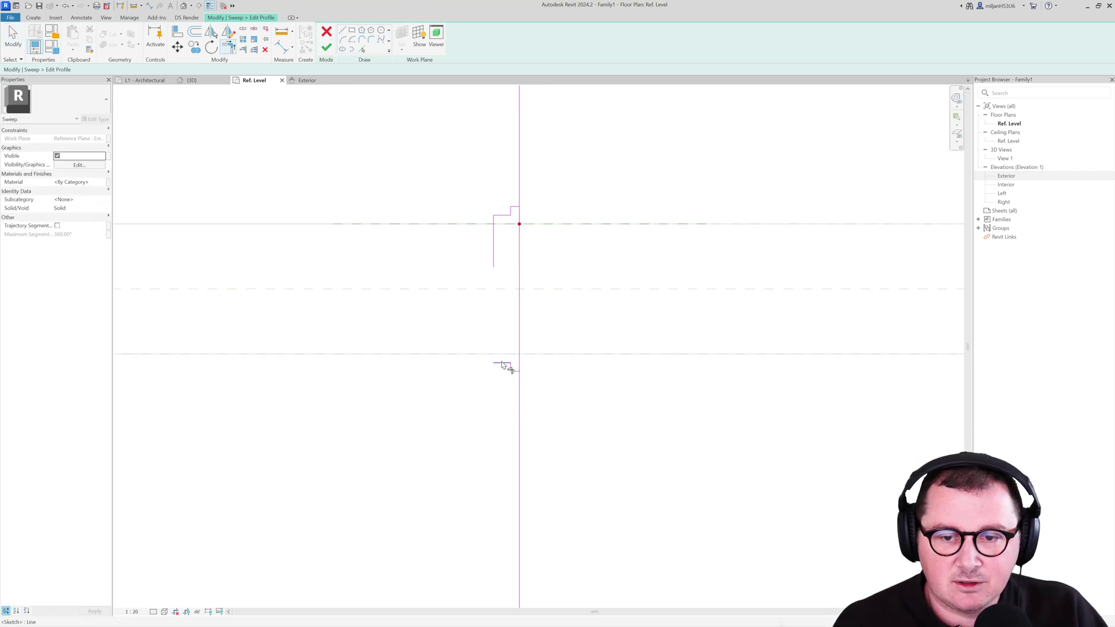
{"action": "left_click", "coordinate": [515, 206]}
{"action": "left_click", "coordinate": [519, 216]}
{"action": "left_click", "coordinate": [515, 371]}
{"action": "left_click", "coordinate": [519, 364]}
{"action": "key", "text": "Escape"}
{"action": "scroll", "coordinate": [602, 217], "scroll_direction": "up", "scroll_amount": 1}
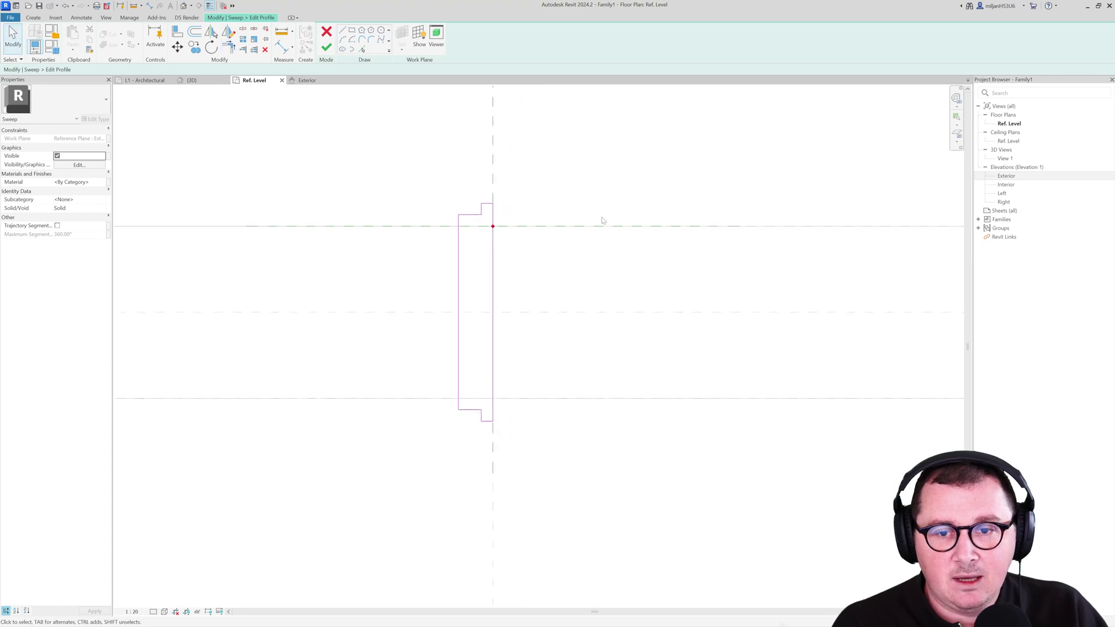
{"action": "key", "text": "d"}
{"action": "key", "text": "i"}
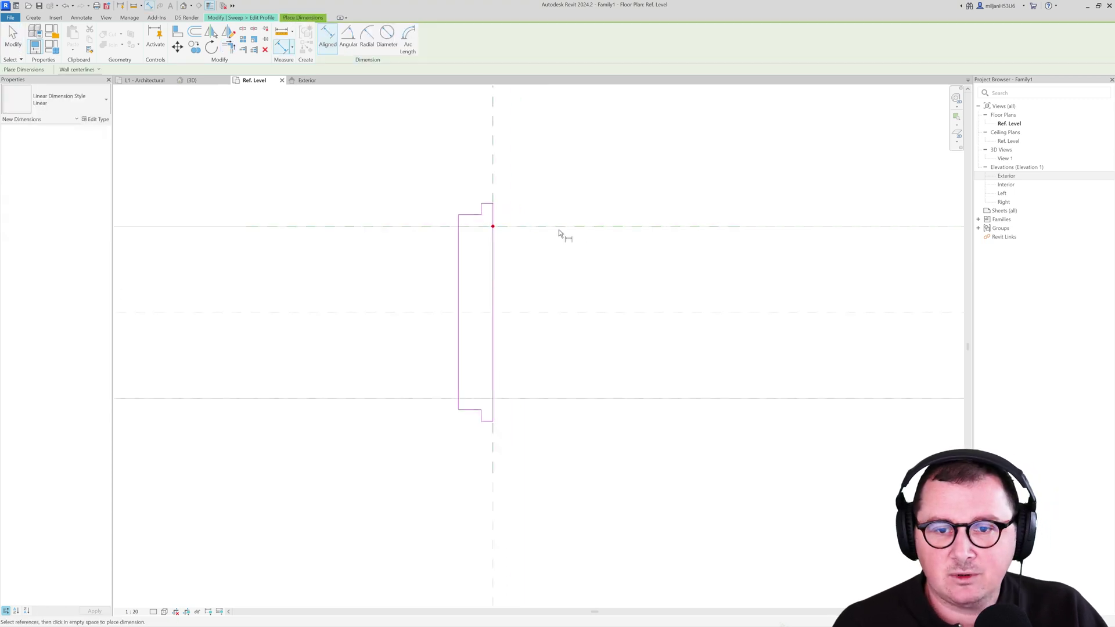
{"action": "key", "text": "Escape"}
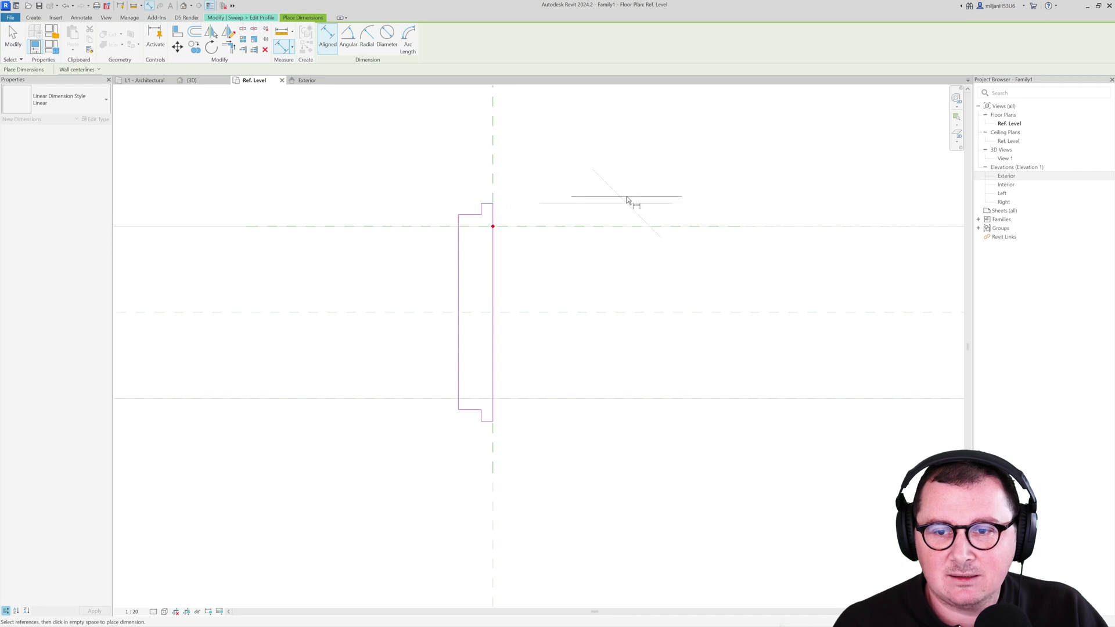
{"action": "key", "text": "Escape"}
{"action": "scroll", "coordinate": [506, 250], "scroll_direction": "down", "scroll_amount": 2}
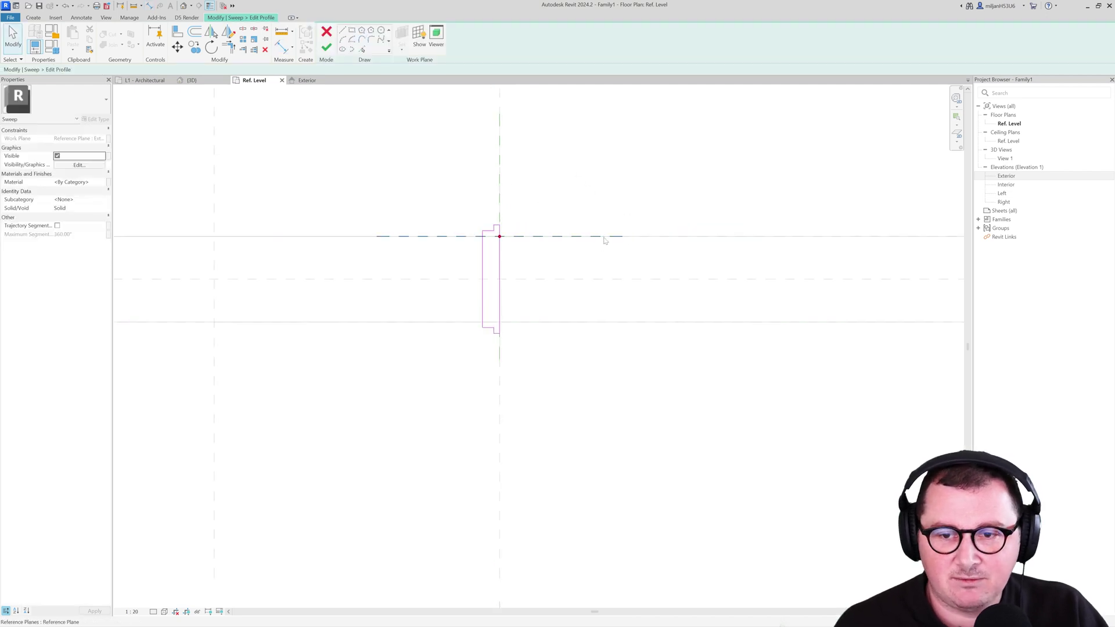
Step: Dimension the profile's projection beyond the exterior wall face
{"action": "key", "text": "d"}
{"action": "key", "text": "i"}
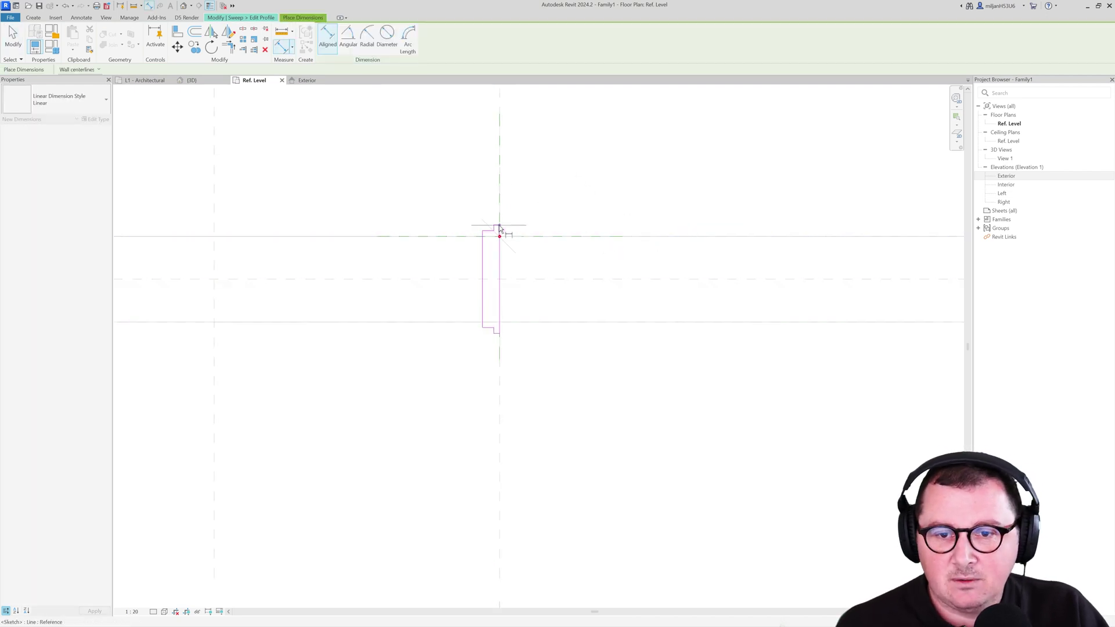
{"action": "scroll", "coordinate": [495, 226], "scroll_direction": "up", "scroll_amount": 2}
{"action": "scroll", "coordinate": [494, 226], "scroll_direction": "up", "scroll_amount": 2}
{"action": "left_click", "coordinate": [494, 226]}
{"action": "scroll", "coordinate": [637, 206], "scroll_direction": "down", "scroll_amount": 4}
{"action": "left_click", "coordinate": [745, 201]}
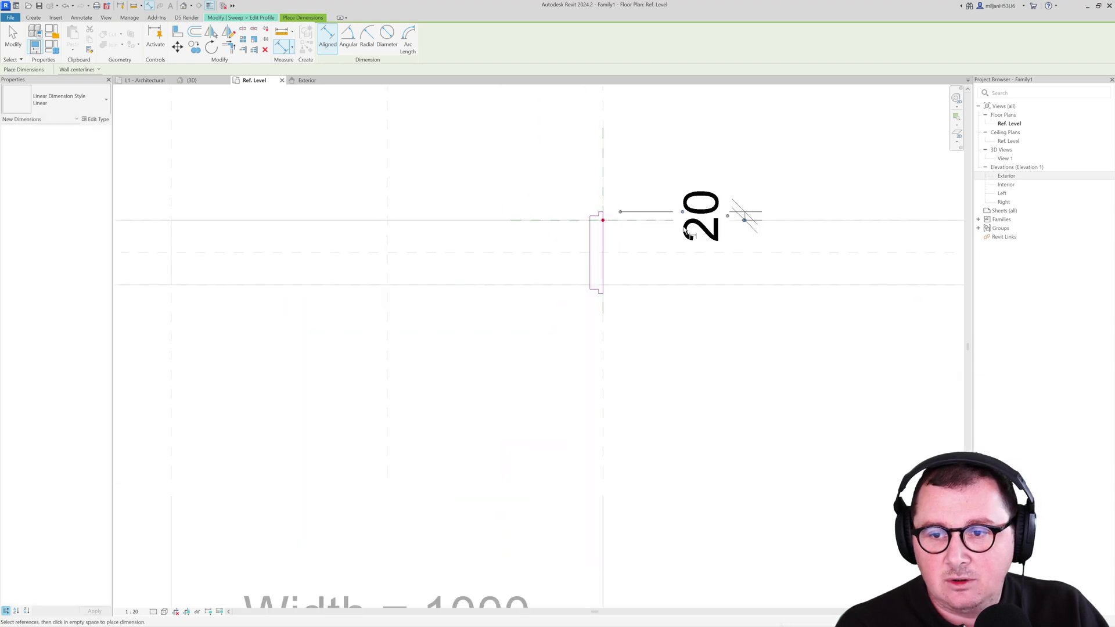
Step: Dimension the profile's projection beyond the interior wall face
{"action": "scroll", "coordinate": [687, 231], "scroll_direction": "down", "scroll_amount": 1}
{"action": "scroll", "coordinate": [666, 267], "scroll_direction": "up", "scroll_amount": 3}
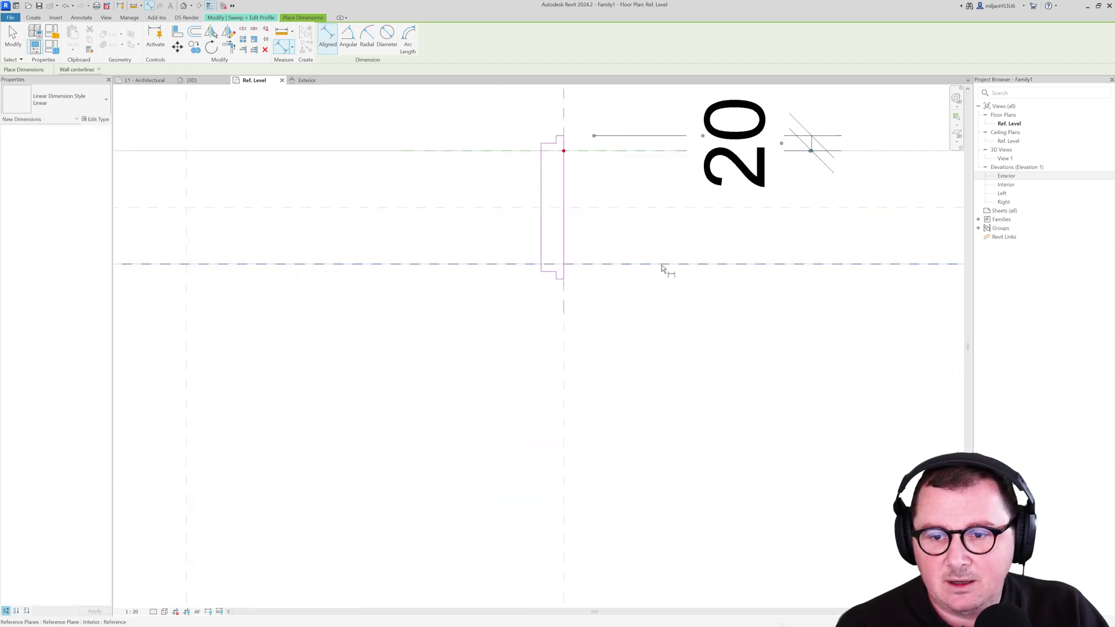
{"action": "scroll", "coordinate": [565, 281], "scroll_direction": "up", "scroll_amount": 2}
{"action": "scroll", "coordinate": [558, 283], "scroll_direction": "down", "scroll_amount": 4}
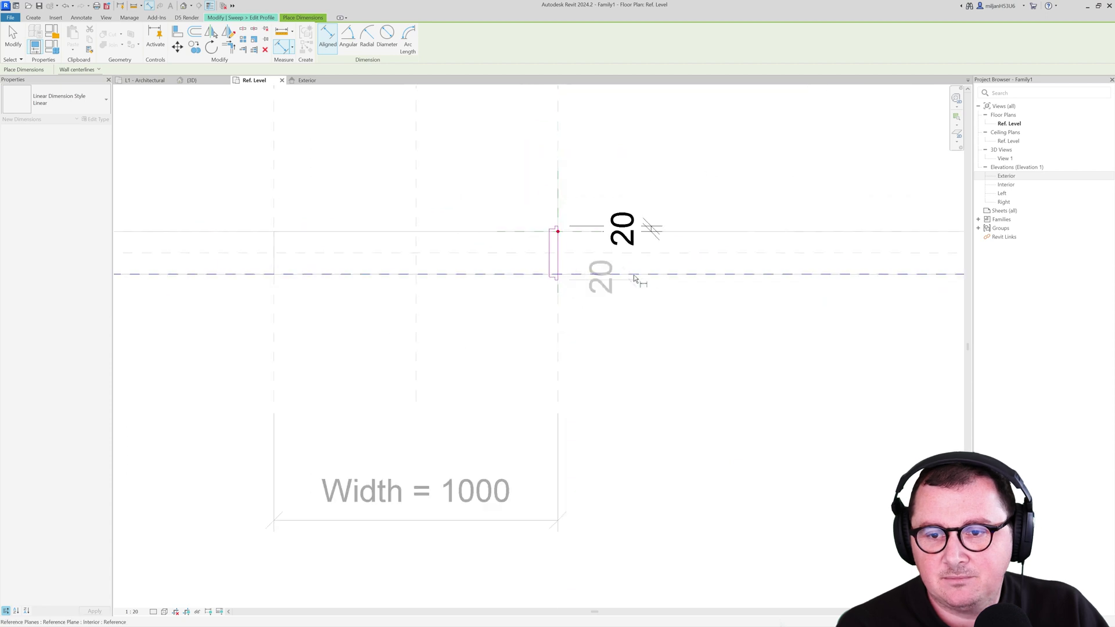
{"action": "scroll", "coordinate": [568, 273], "scroll_direction": "up", "scroll_amount": 3}
{"action": "scroll", "coordinate": [567, 273], "scroll_direction": "up", "scroll_amount": 1}
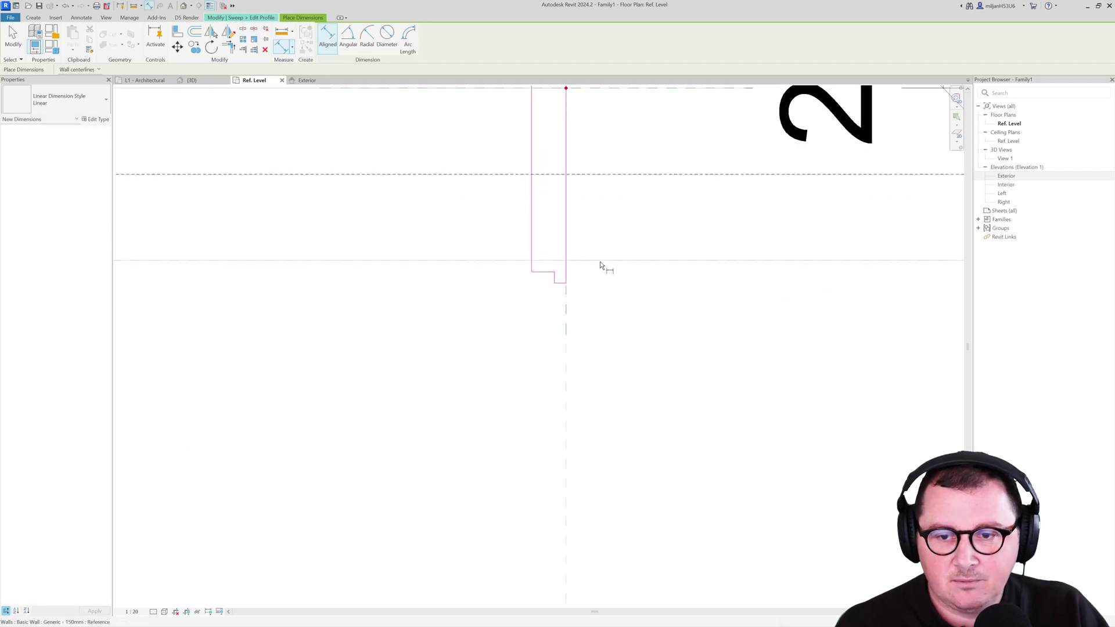
{"action": "left_click", "coordinate": [601, 261]}
{"action": "left_click", "coordinate": [560, 283]}
{"action": "scroll", "coordinate": [251, 350], "scroll_direction": "down", "scroll_amount": 4}
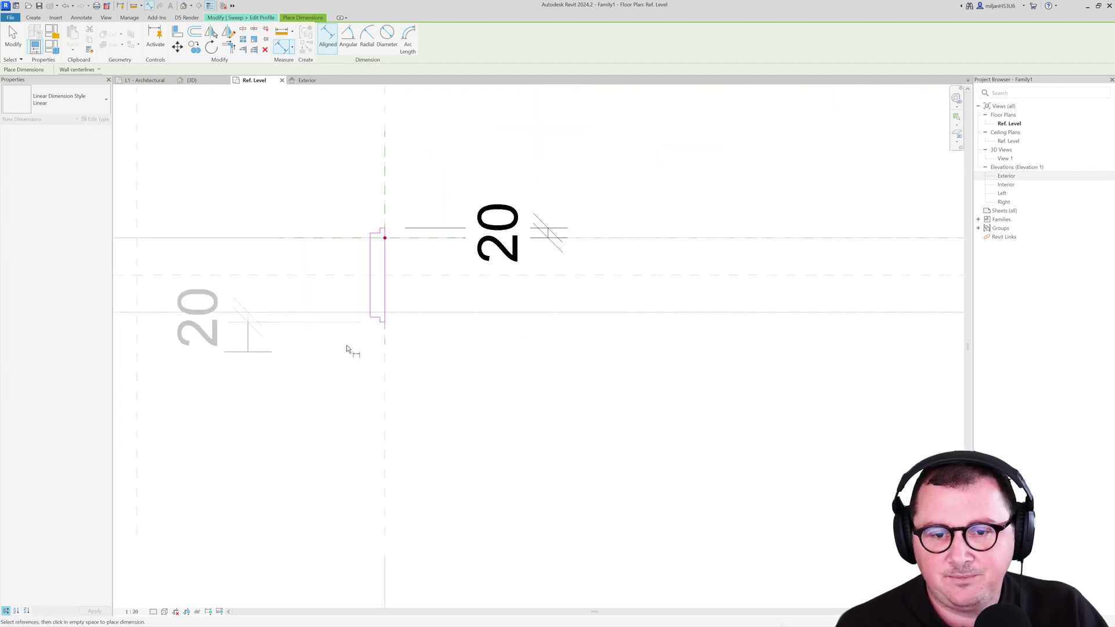
{"action": "left_click", "coordinate": [509, 330]}
Step: Dimension the depth of the profile's step at both the interior and exterior ends
{"action": "scroll", "coordinate": [340, 347], "scroll_direction": "up", "scroll_amount": 4}
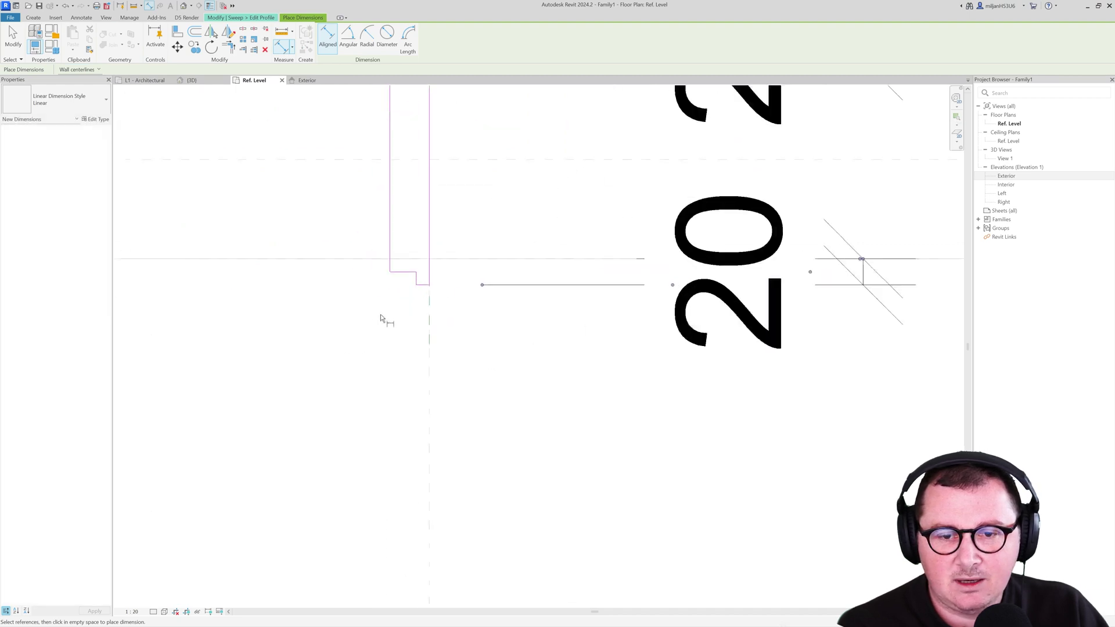
{"action": "left_click", "coordinate": [446, 271]}
{"action": "scroll", "coordinate": [422, 254], "scroll_direction": "down", "scroll_amount": 4}
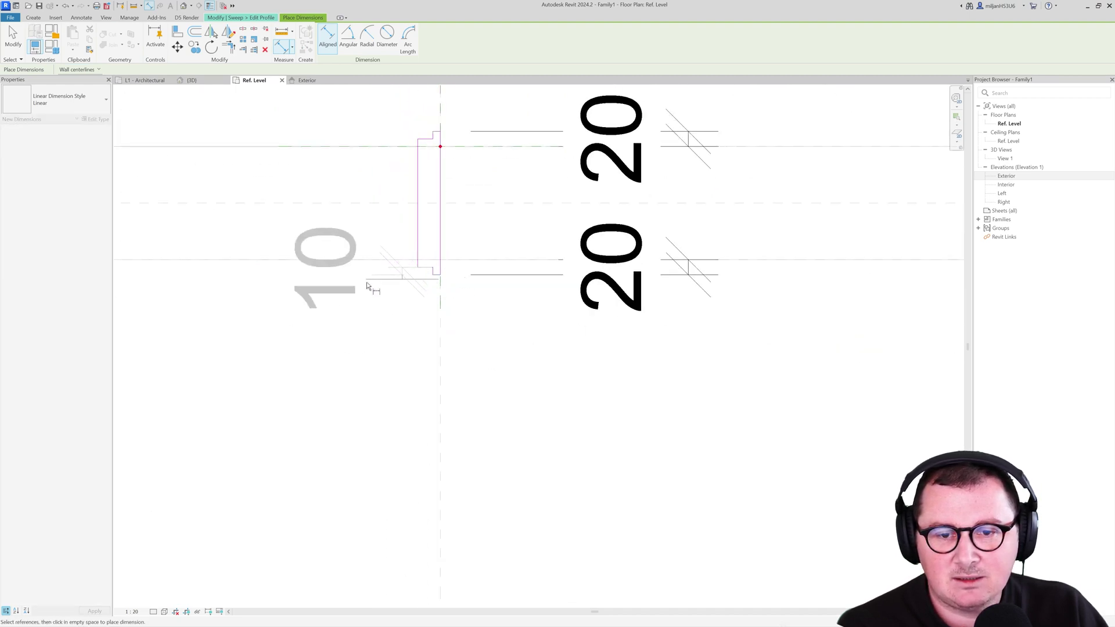
{"action": "left_click", "coordinate": [301, 288]}
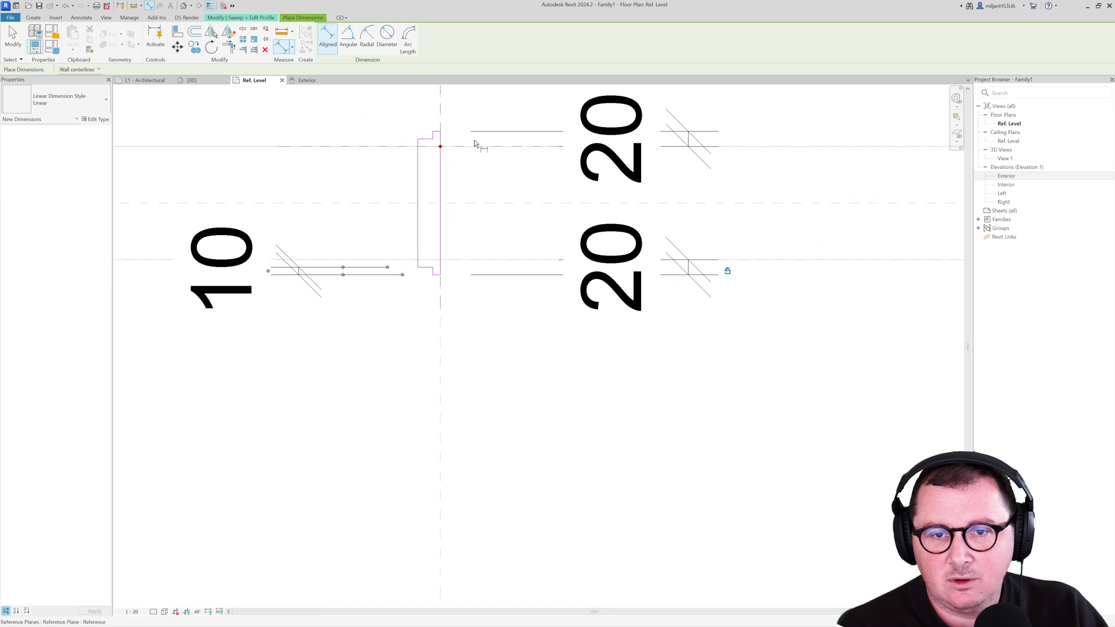
{"action": "scroll", "coordinate": [441, 145], "scroll_direction": "up", "scroll_amount": 4}
{"action": "left_click", "coordinate": [432, 152]}
{"action": "scroll", "coordinate": [430, 154], "scroll_direction": "down", "scroll_amount": 4}
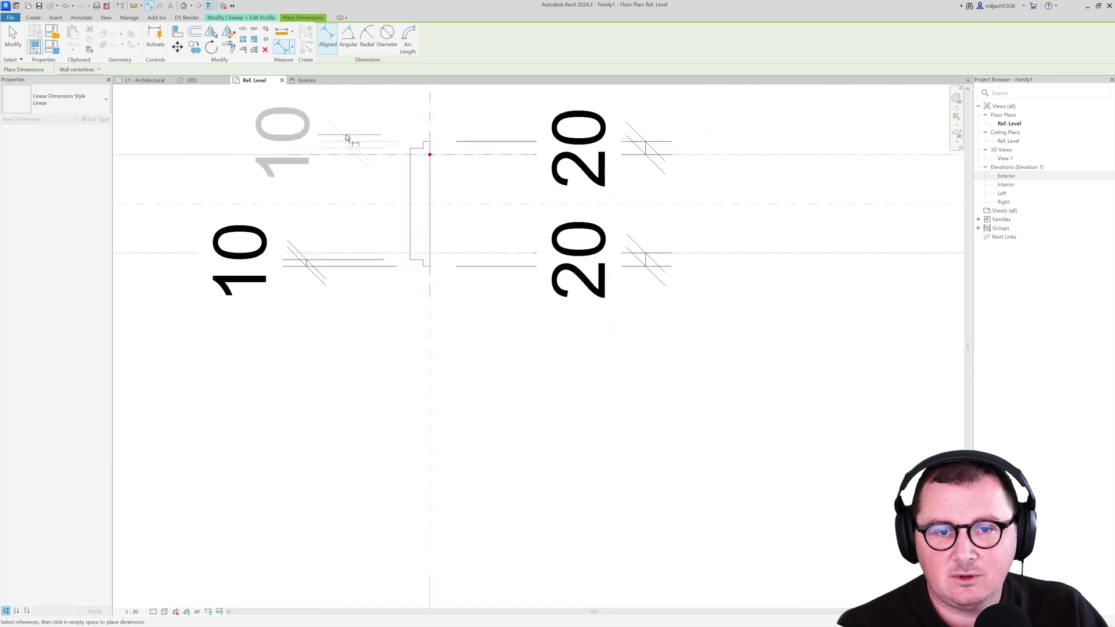
{"action": "left_click", "coordinate": [310, 139]}
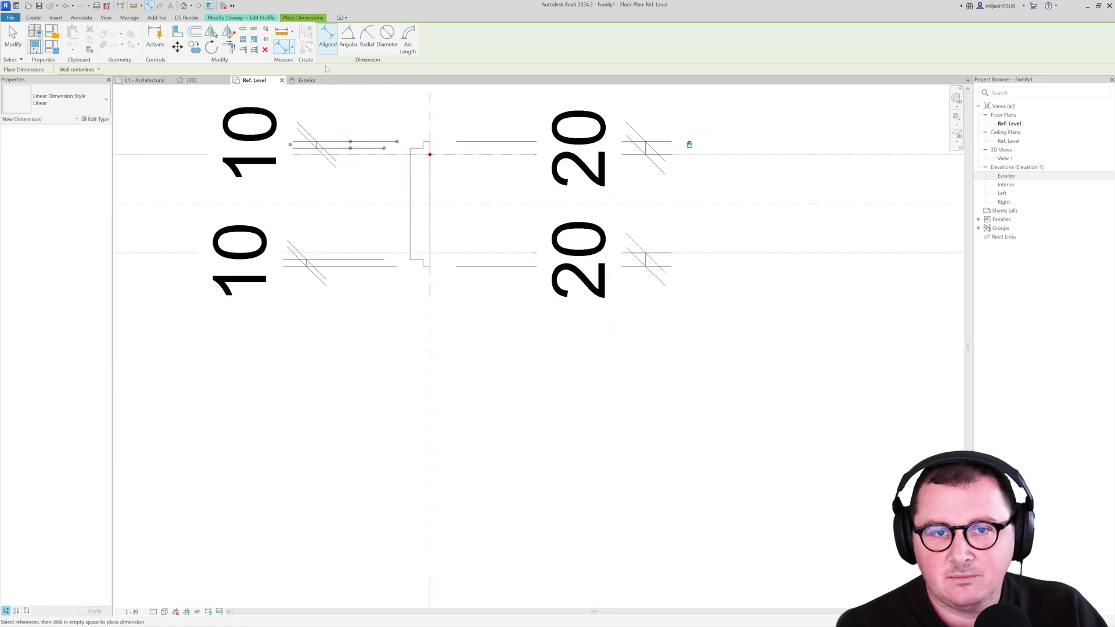
Step: Finish the profile sketch and complete the frame sweep
{"action": "key", "text": "Escape"}
{"action": "left_click", "coordinate": [326, 48]}
{"action": "left_click", "coordinate": [326, 48]}
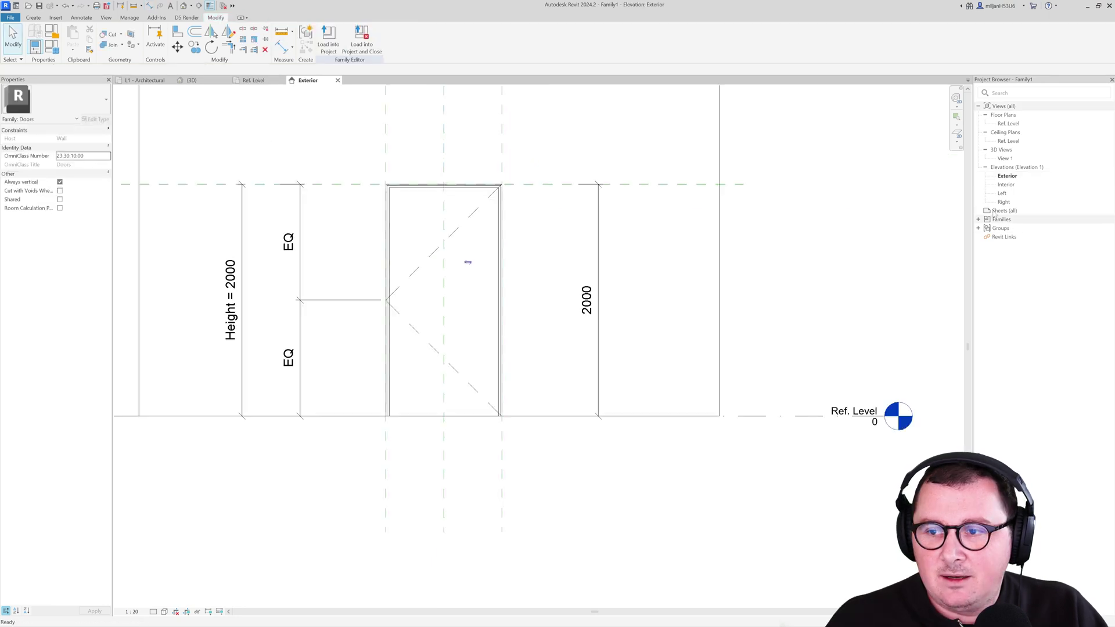
Step: In 3D View 1, associate the swept frame's material with a new family type parameter named Sweep mat
{"action": "double_click", "coordinate": [1005, 158]}
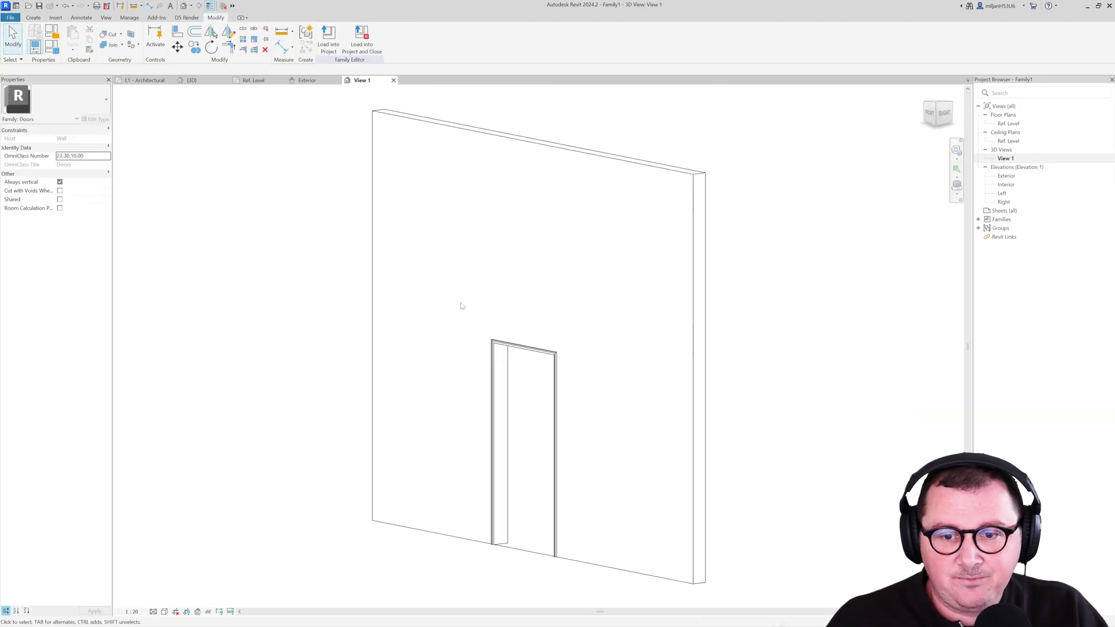
{"action": "left_click", "coordinate": [499, 377]}
{"action": "scroll", "coordinate": [500, 375], "scroll_direction": "up", "scroll_amount": 3}
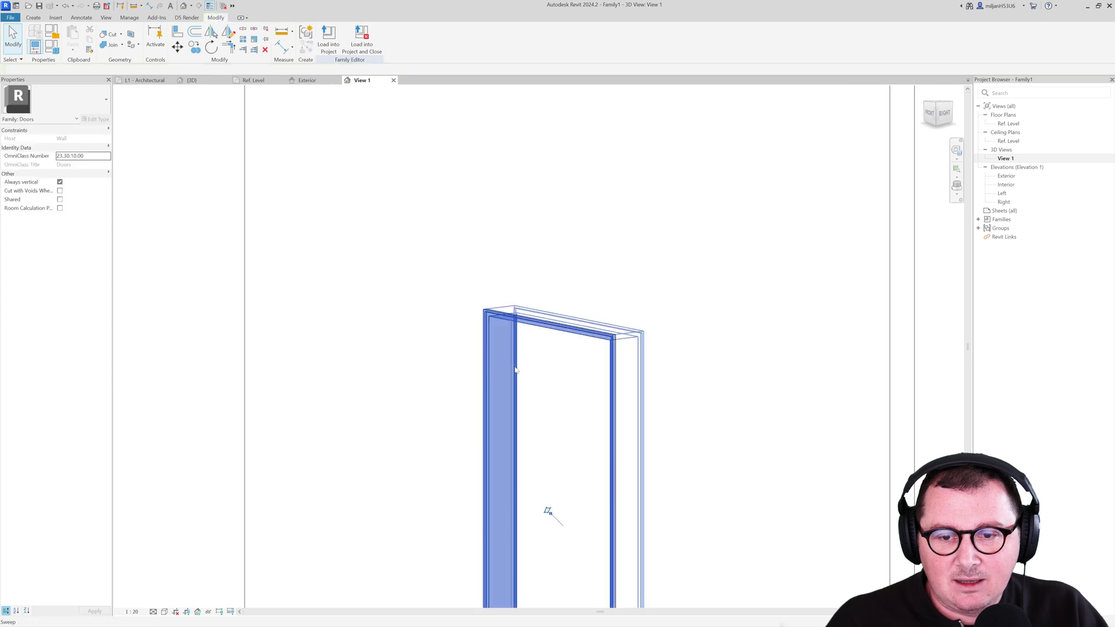
{"action": "left_click", "coordinate": [515, 370]}
{"action": "scroll", "coordinate": [346, 257], "scroll_direction": "up", "scroll_amount": 1}
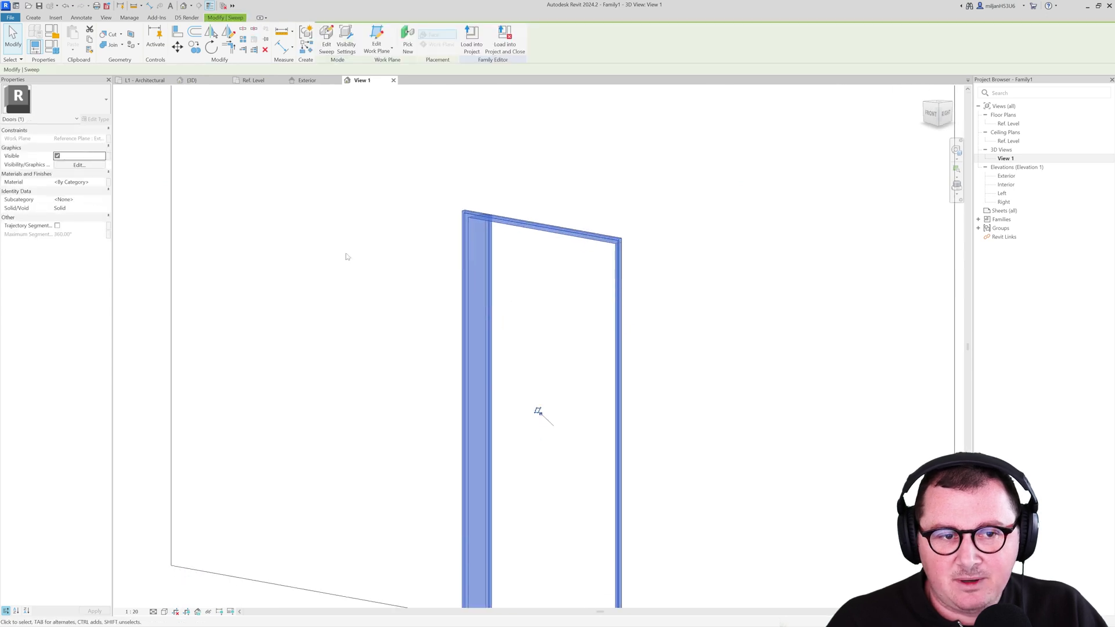
{"action": "left_click", "coordinate": [108, 182]}
{"action": "left_click", "coordinate": [493, 368]}
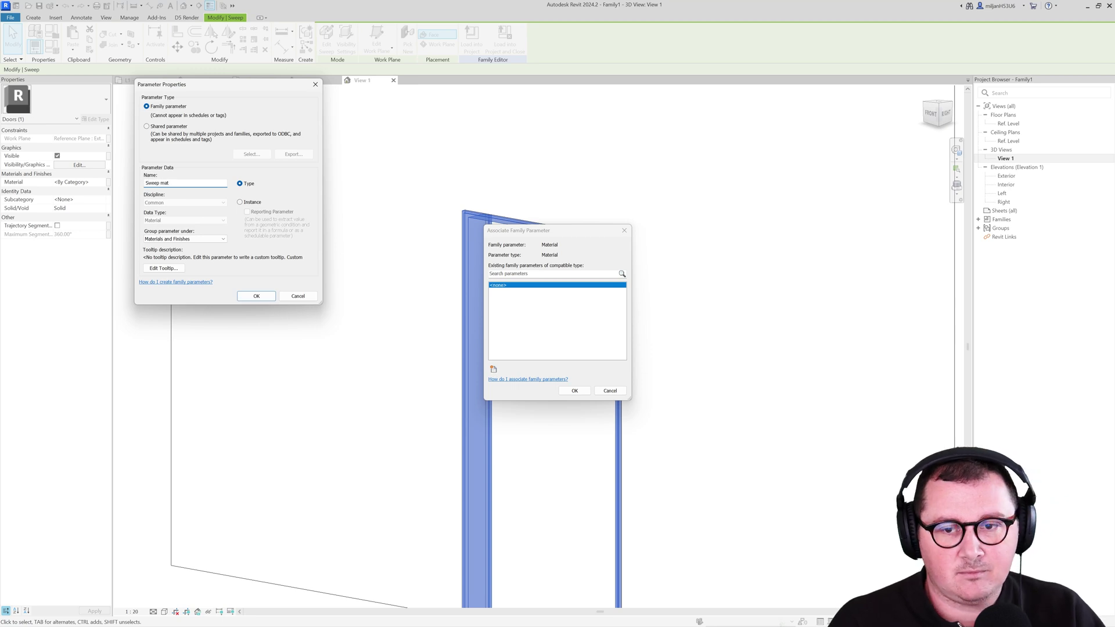
{"action": "key", "text": "Return"}
{"action": "left_click", "coordinate": [574, 391]}
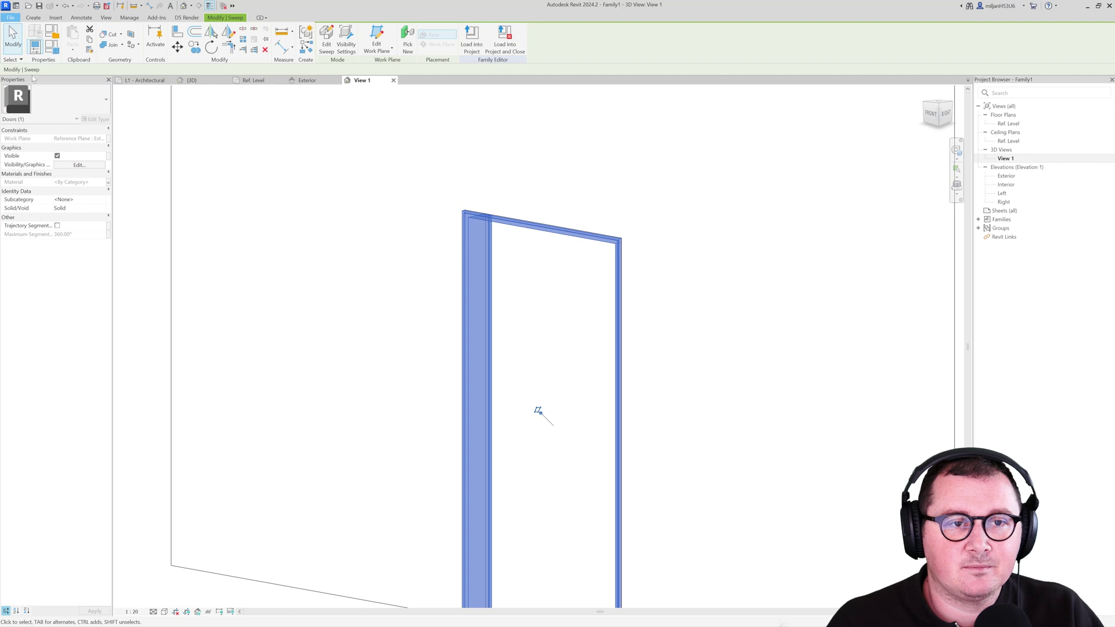
Step: Save the door family as 0073_profile 01 in the families folder and load it into the project
{"action": "mouse_move", "coordinate": [33, 130]}
{"action": "left_click", "coordinate": [99, 122]}
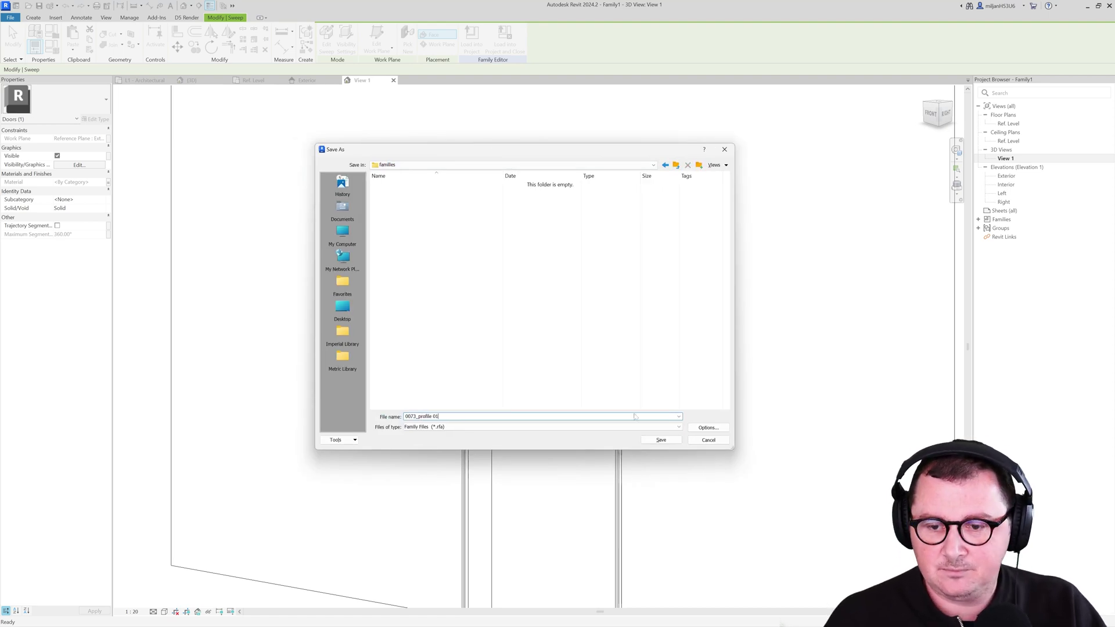
{"action": "key", "text": "Return"}
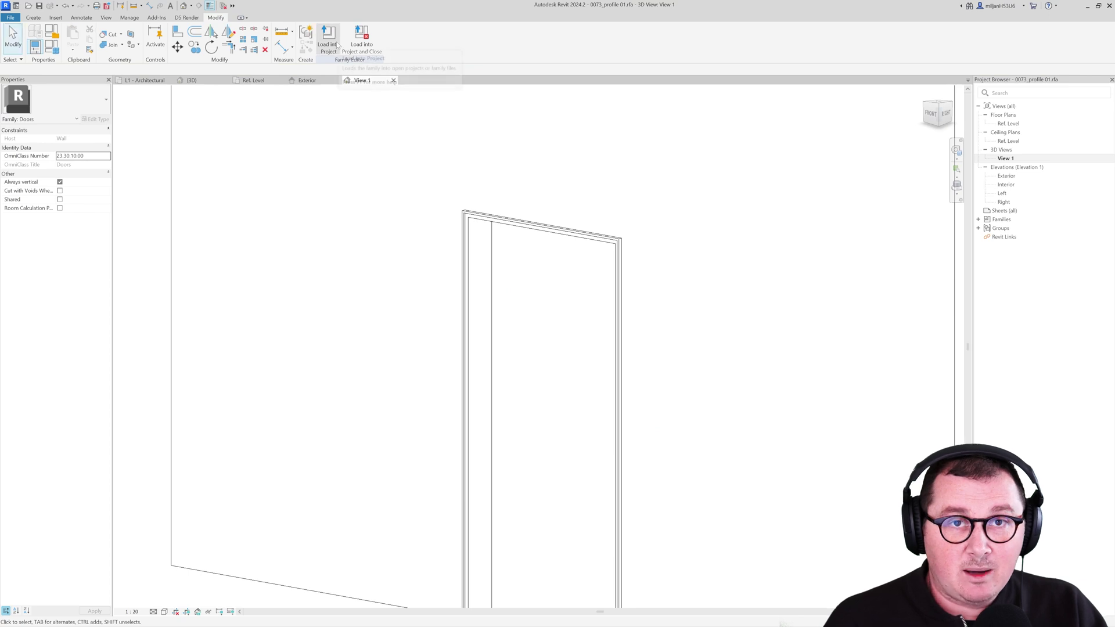
{"action": "left_click", "coordinate": [337, 45]}
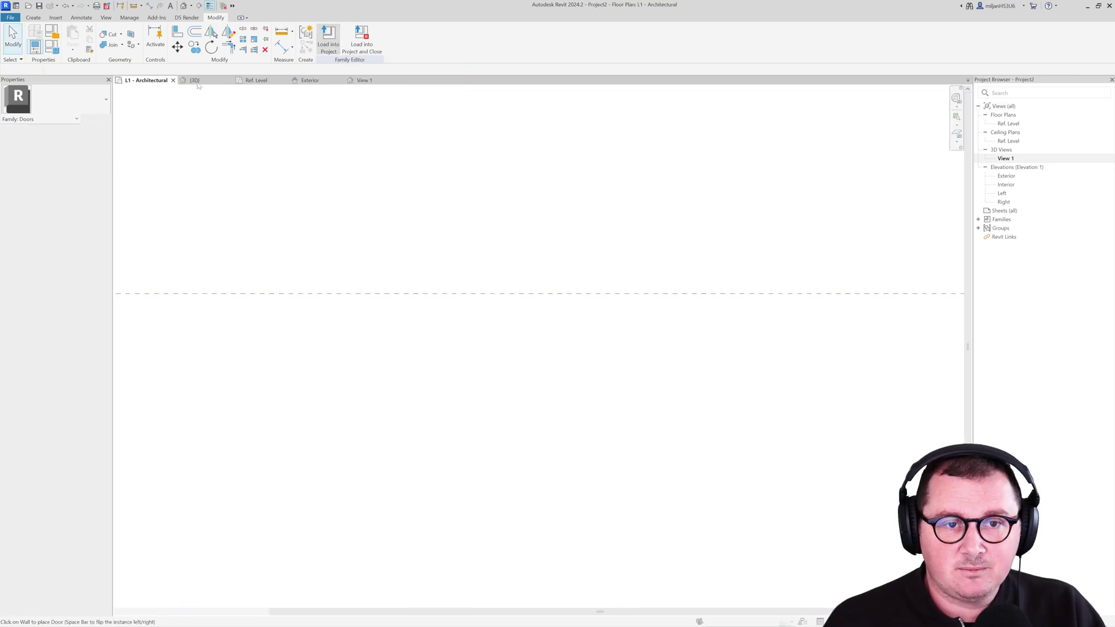
Step: In the default 3D view, place a 0073_profile 01 door in the wall beside the in-place frame
{"action": "left_click", "coordinate": [197, 82]}
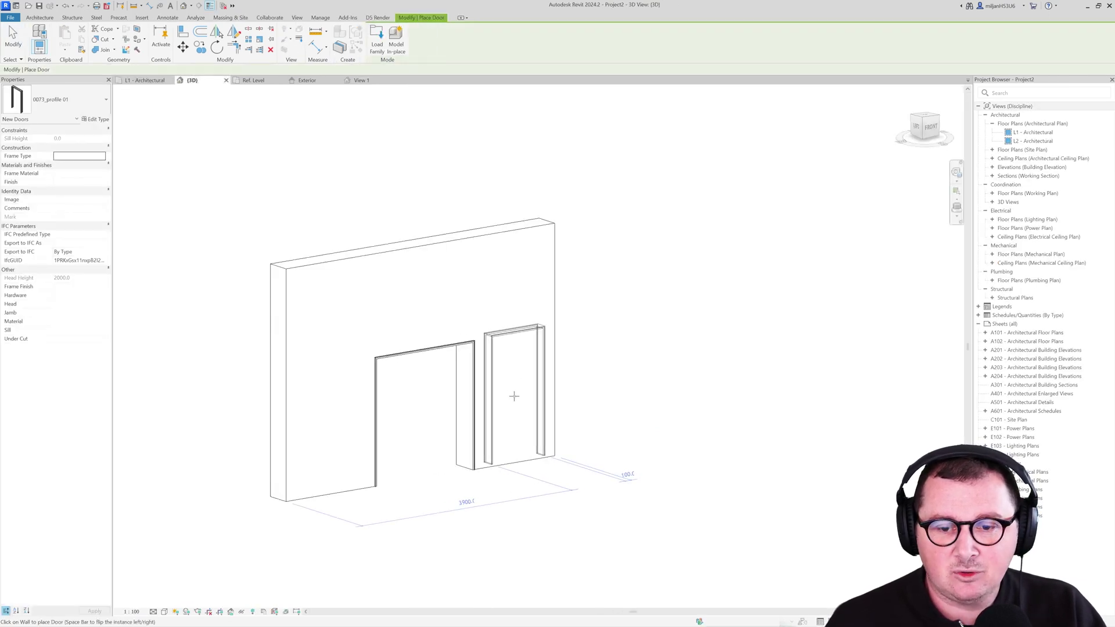
{"action": "left_click", "coordinate": [514, 396]}
{"action": "left_click", "coordinate": [13, 37]}
{"action": "scroll", "coordinate": [413, 290], "scroll_direction": "down", "scroll_amount": 2}
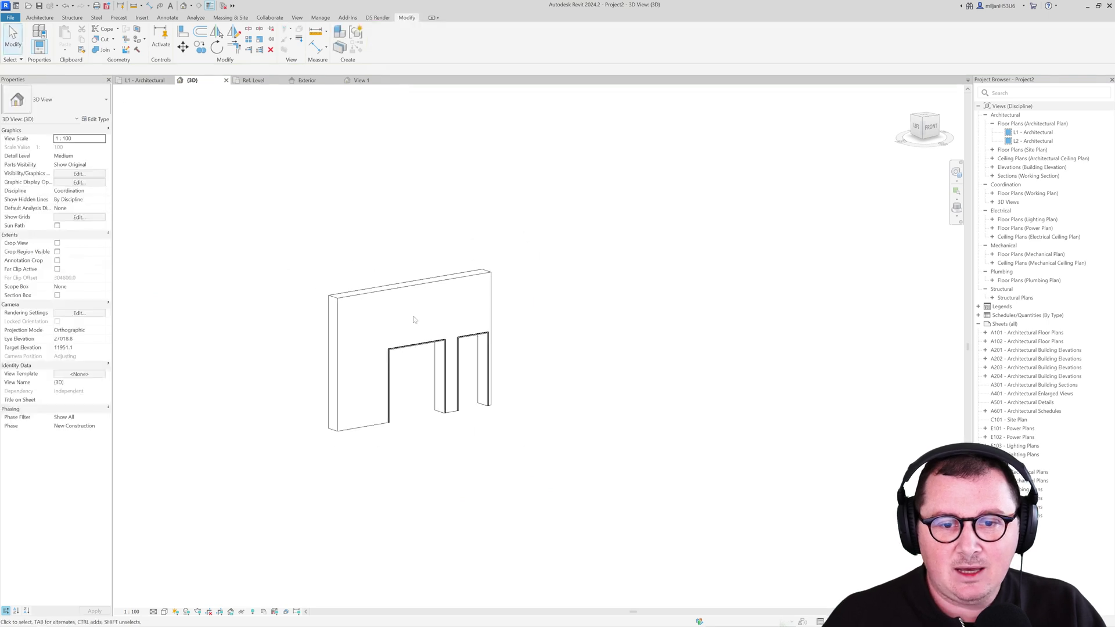
Step: Reset the wall's edited profile and delete the in-place swept door frame
{"action": "left_click", "coordinate": [411, 285]}
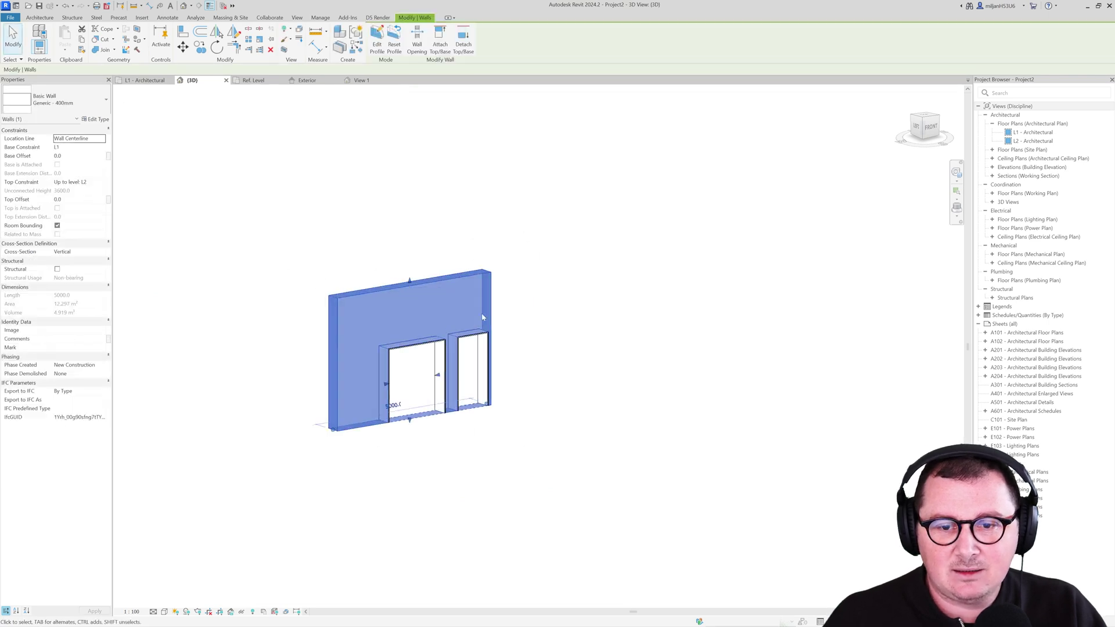
{"action": "left_click", "coordinate": [393, 41]}
{"action": "left_click", "coordinate": [425, 243]}
{"action": "left_click", "coordinate": [433, 343]}
{"action": "key", "text": "Delete"}
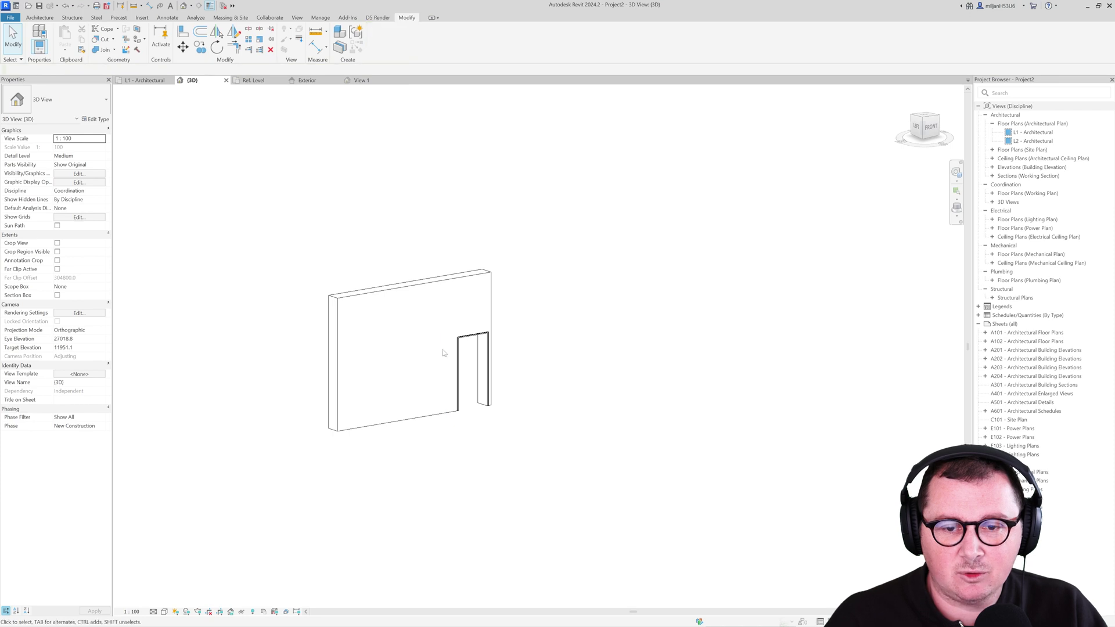
Step: Extend the wall by stretching its end nearest the placed door well past the opening
{"action": "left_click", "coordinate": [458, 366]}
{"action": "left_click", "coordinate": [504, 319]}
{"action": "left_click", "coordinate": [492, 311]}
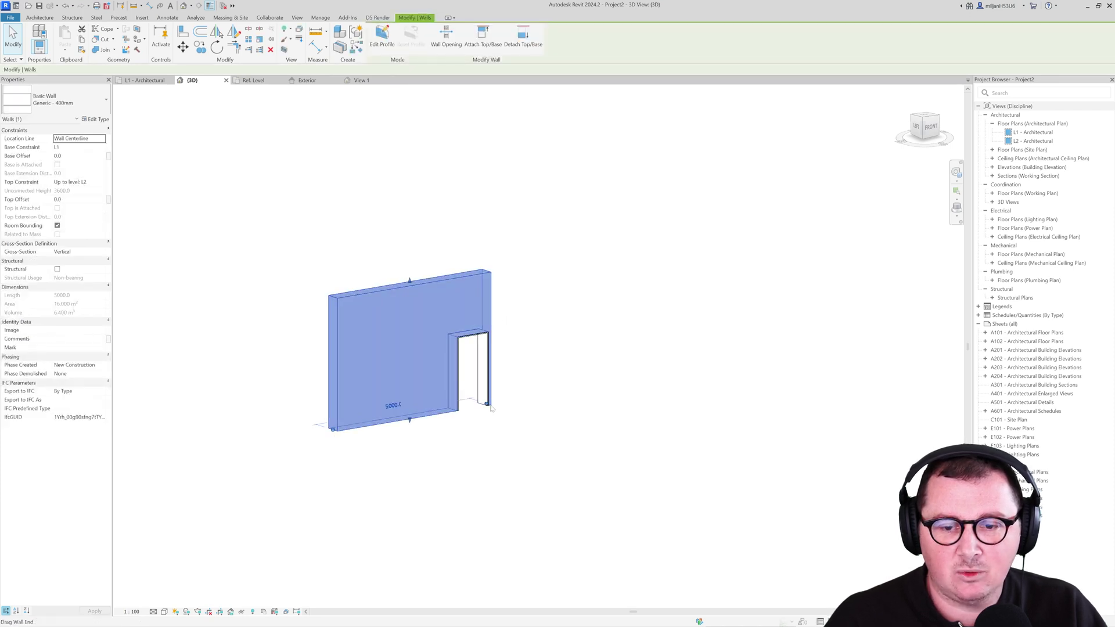
{"action": "left_click_drag", "start_coordinate": [488, 414], "coordinate": [709, 364]}
{"action": "key", "text": "Escape"}
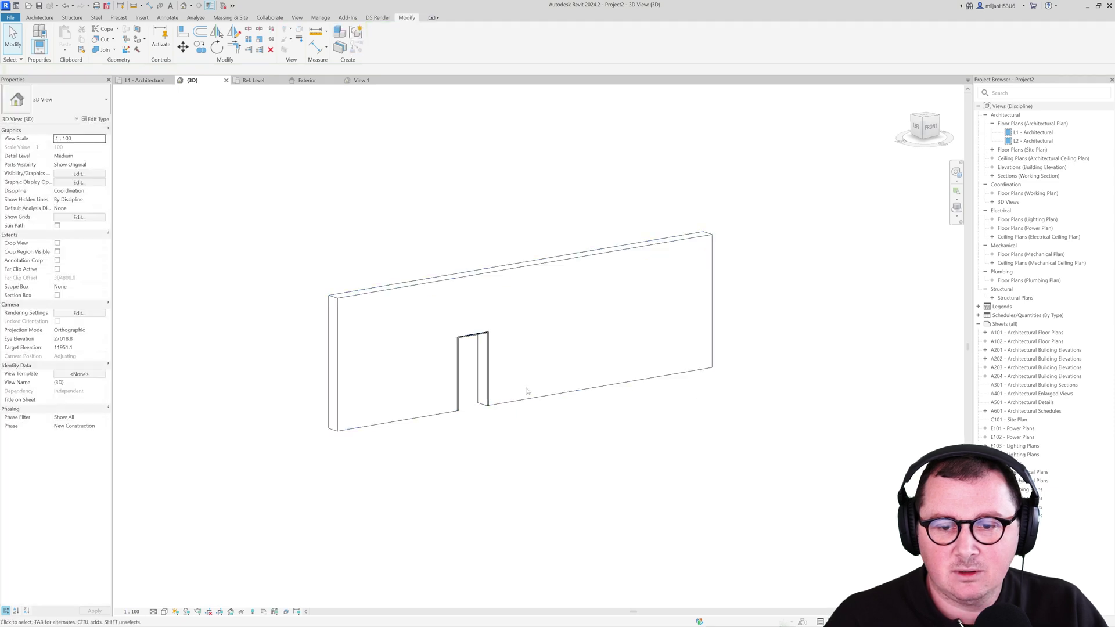
Step: Place four more 0073_profile 01 doors spaced along the extended part of the wall
{"action": "left_click", "coordinate": [492, 397]}
{"action": "scroll", "coordinate": [494, 397], "scroll_direction": "up", "scroll_amount": 2}
{"action": "middle_click_drag", "start_coordinate": [458, 337], "coordinate": [432, 326]}
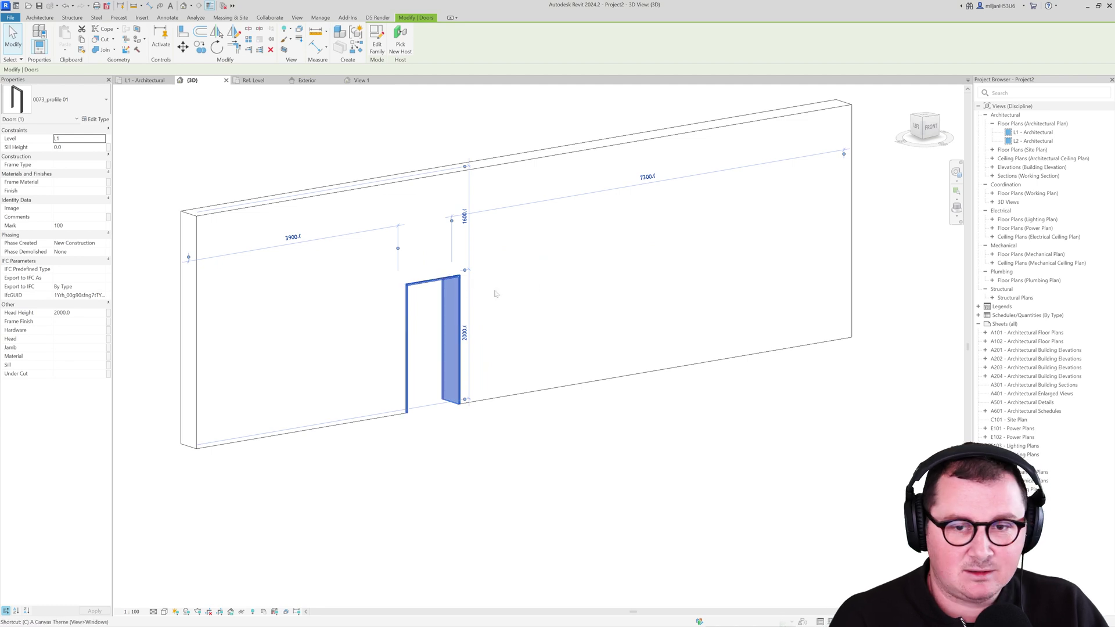
{"action": "key", "text": "d"}
{"action": "key", "text": "r"}
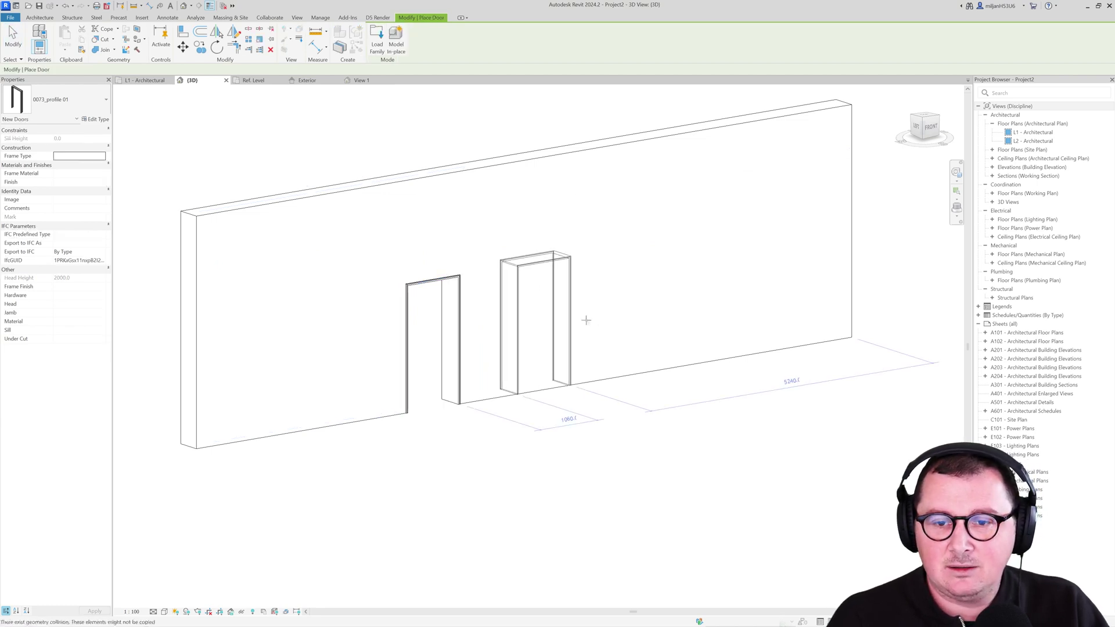
{"action": "left_click", "coordinate": [544, 326]}
{"action": "left_click", "coordinate": [632, 308]}
{"action": "left_click", "coordinate": [825, 276]}
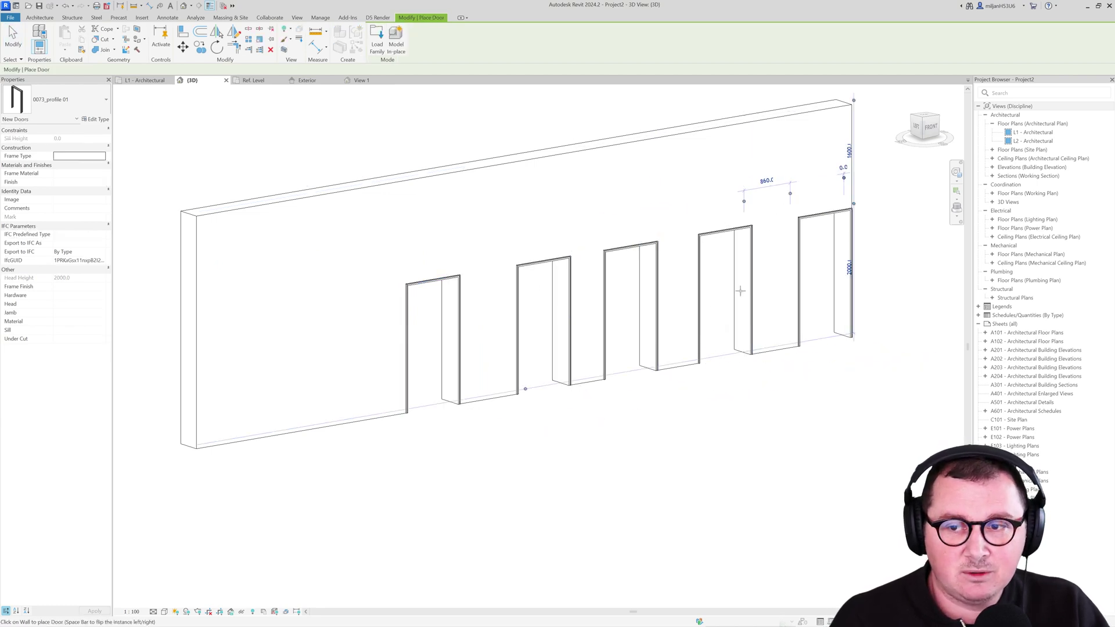
{"action": "left_click", "coordinate": [19, 37]}
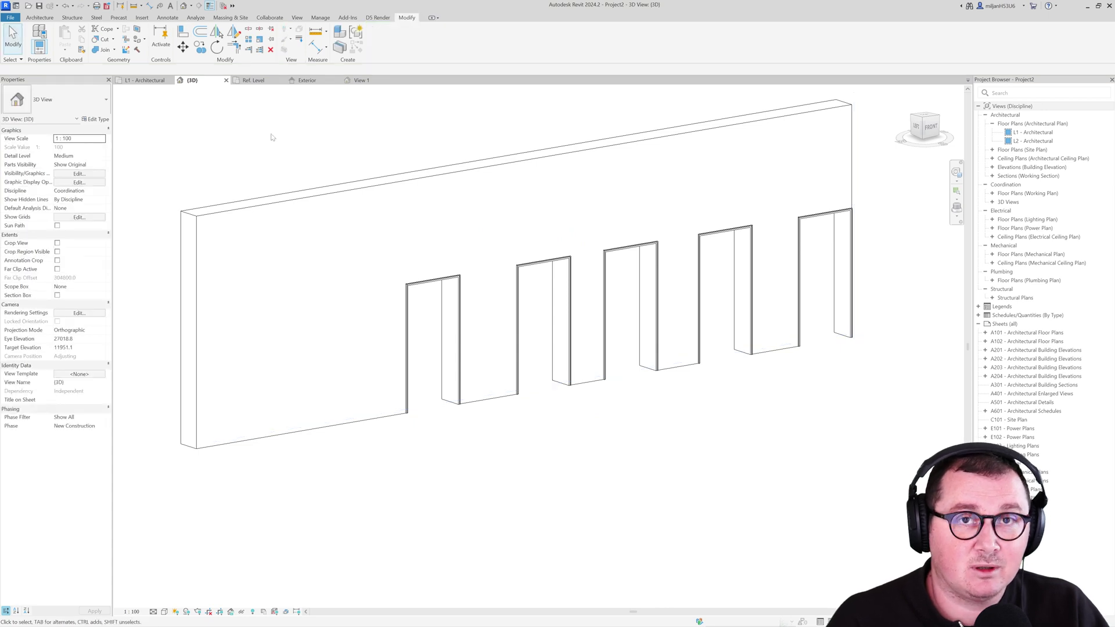
Step: Duplicate the type of the first door in the row as 0073_profile 01 2500x1500
{"action": "scroll", "coordinate": [406, 433], "scroll_direction": "up", "scroll_amount": 2}
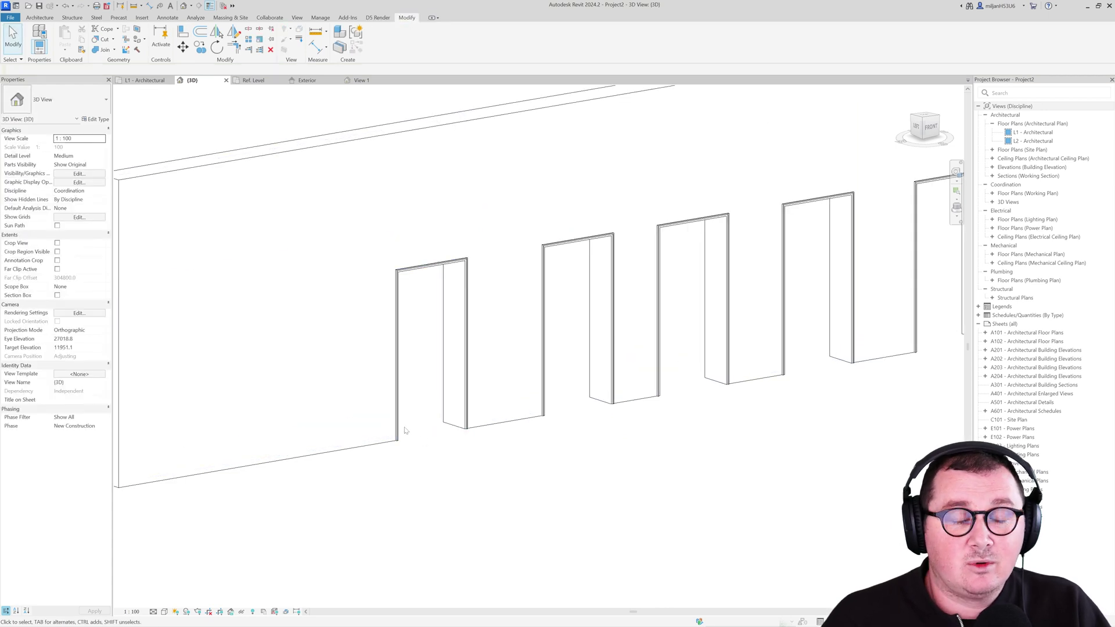
{"action": "left_click", "coordinate": [402, 428]}
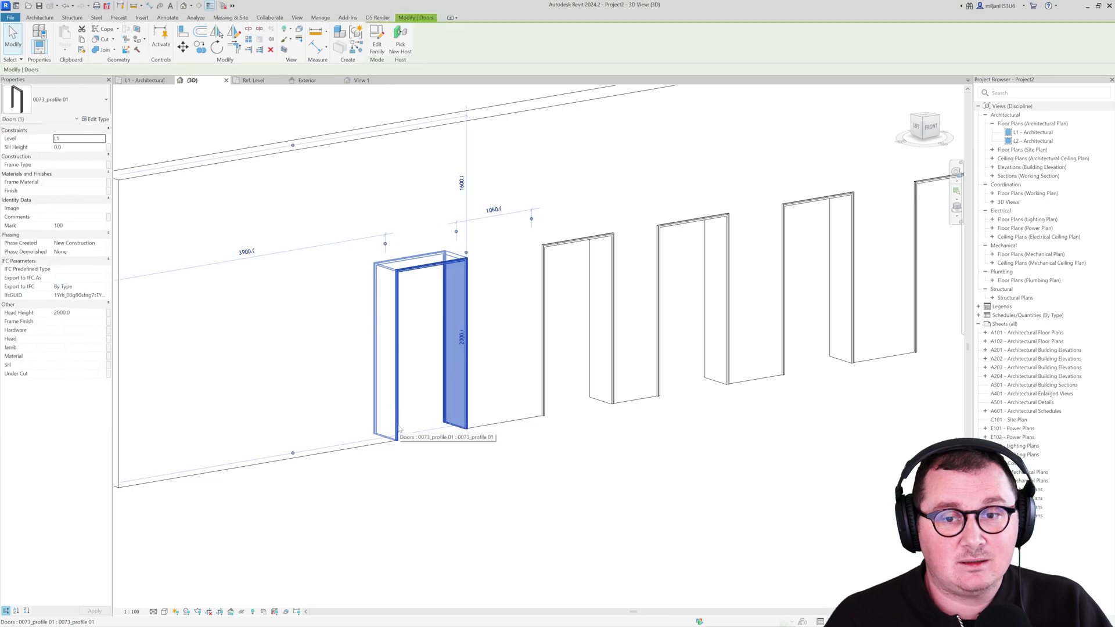
{"action": "left_click", "coordinate": [98, 119]}
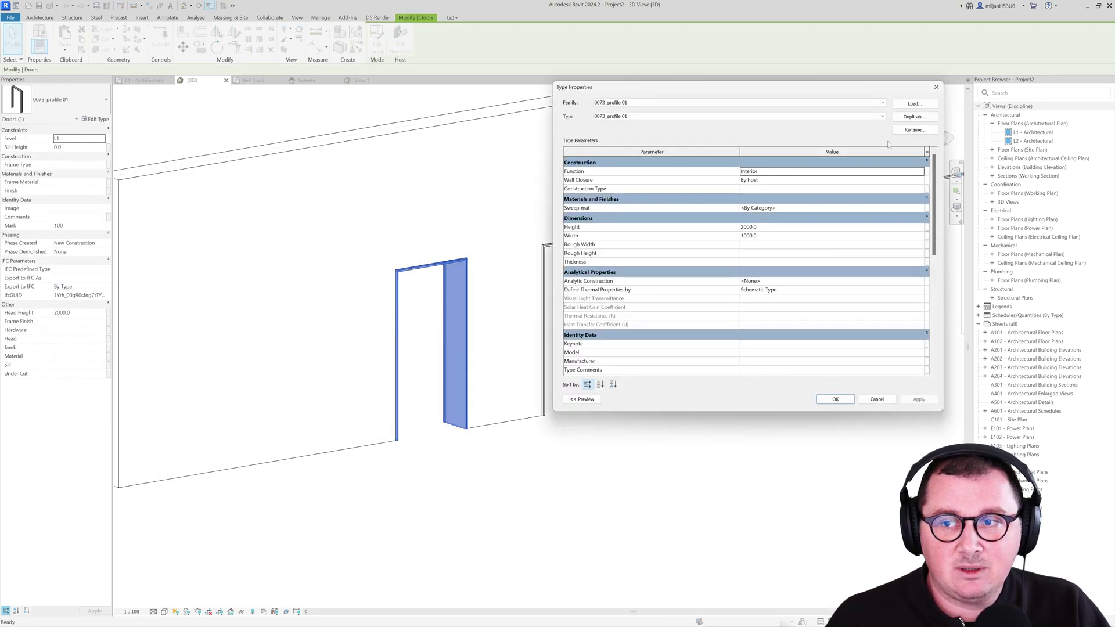
{"action": "left_click", "coordinate": [913, 118]}
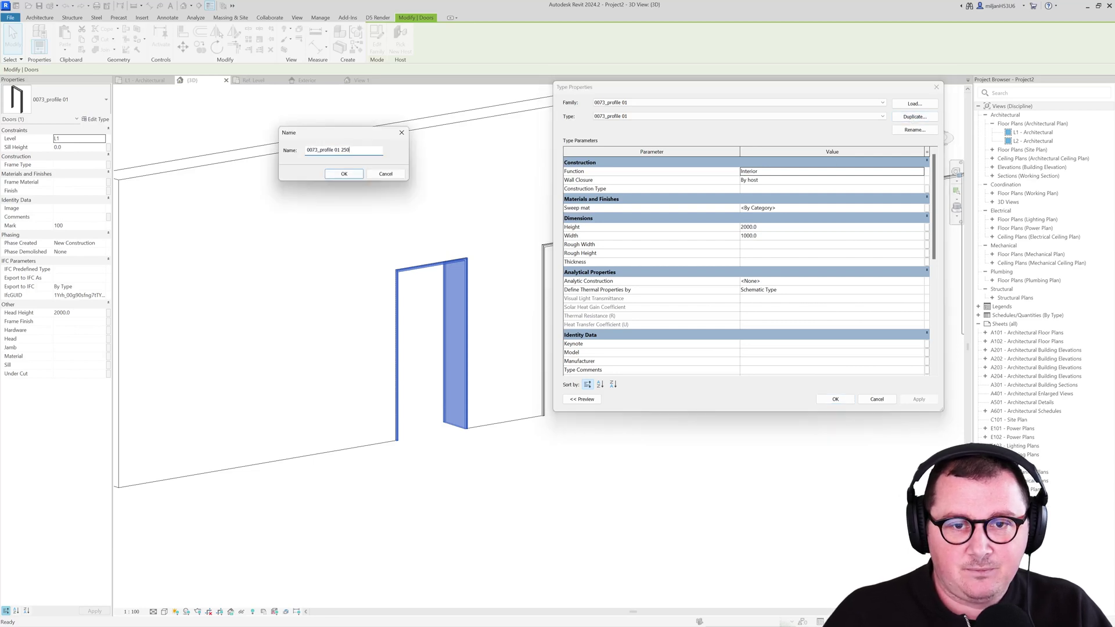
{"action": "left_click", "coordinate": [344, 174]}
Step: Set the duplicated door type's Height to 2500 and Width to 1500, and apply it to the door
{"action": "left_click", "coordinate": [755, 228]}
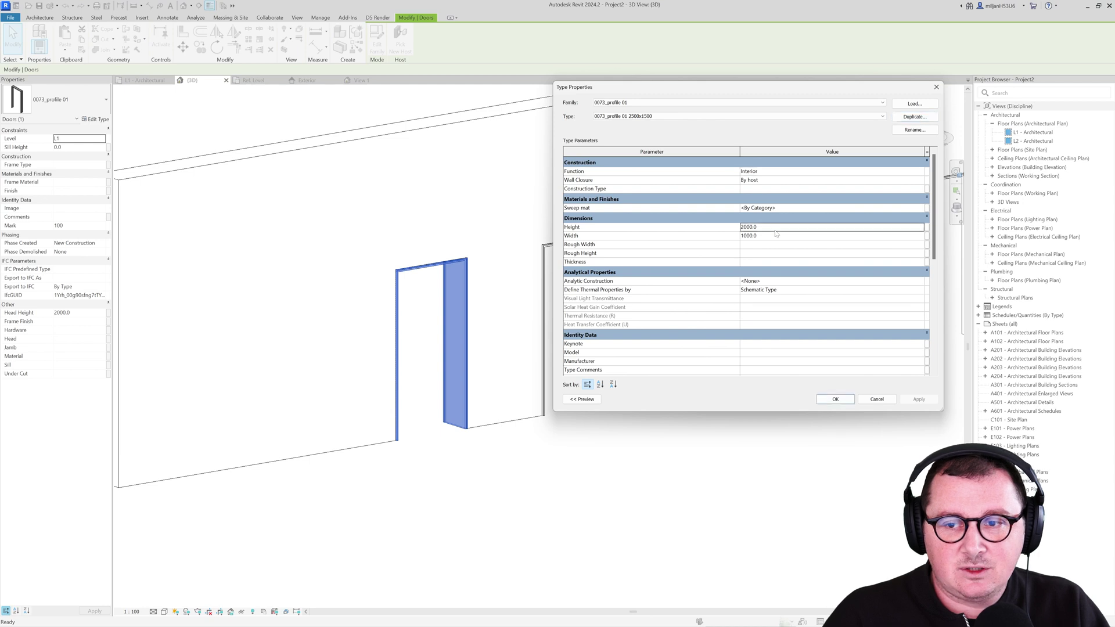
{"action": "type", "text": "2"}
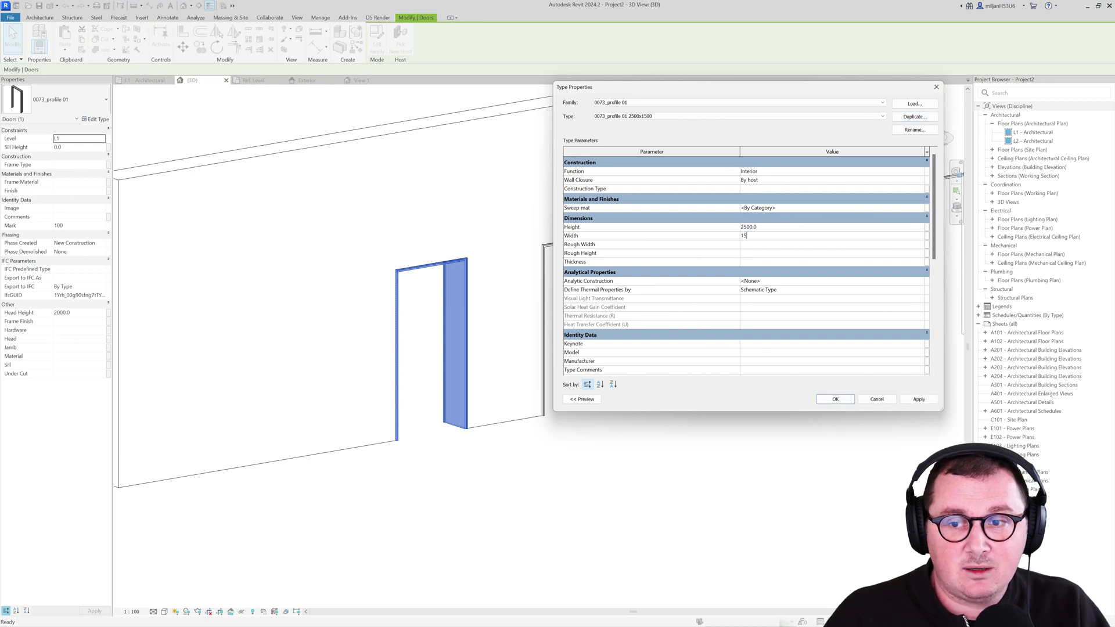
{"action": "left_click", "coordinate": [836, 400]}
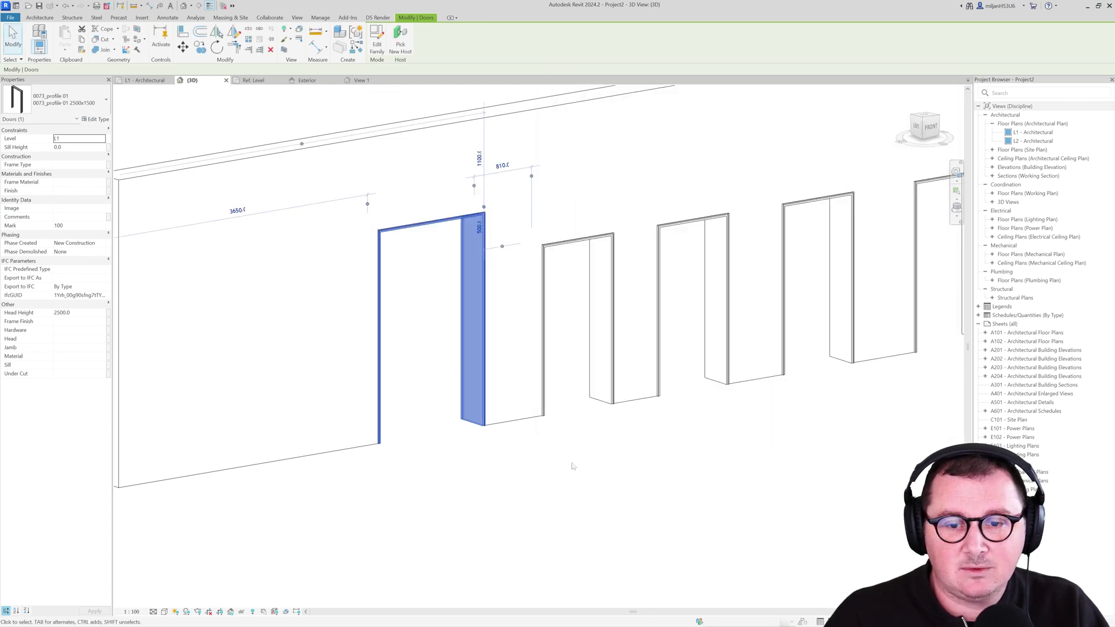
{"action": "left_click", "coordinate": [497, 437]}
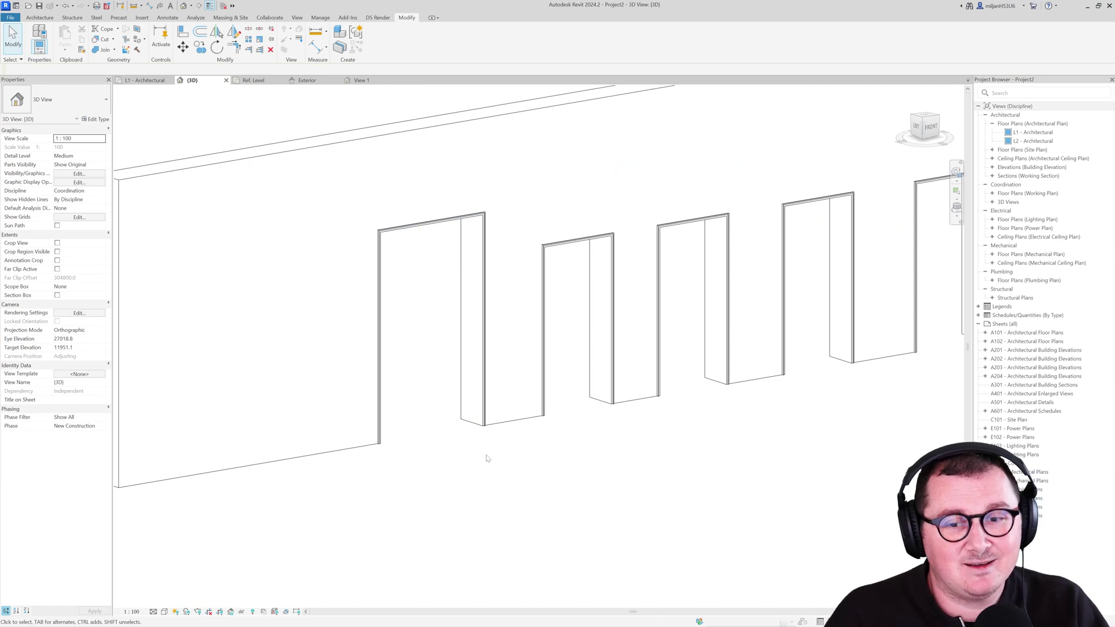
{"action": "left_click", "coordinate": [480, 430]}
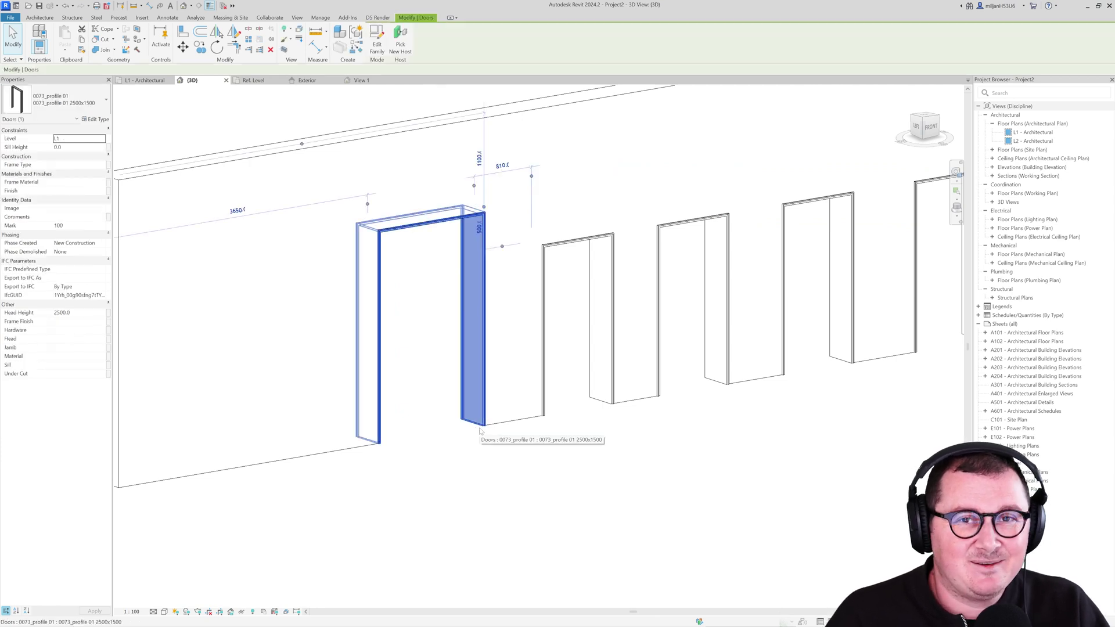
{"action": "left_click", "coordinate": [462, 509]}
{"action": "middle_click_drag", "start_coordinate": [453, 508], "coordinate": [383, 518], "text": "shift"}
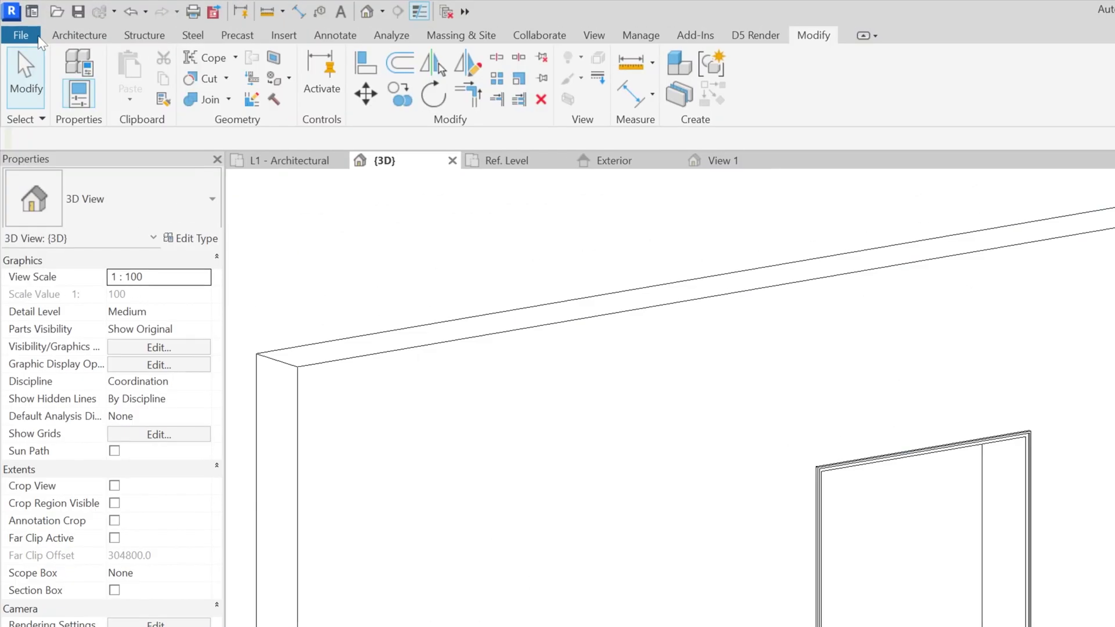
Step: Create a new family from the Metric Profile.rft template
{"action": "left_click", "coordinate": [18, 18]}
{"action": "mouse_move", "coordinate": [58, 105]}
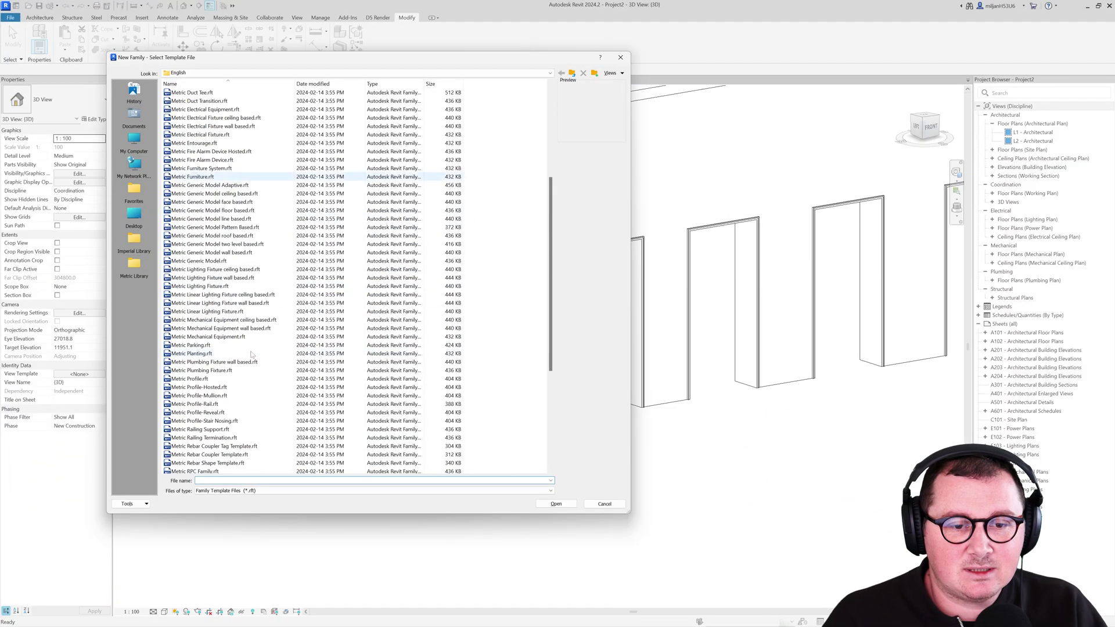
{"action": "left_click", "coordinate": [191, 277]}
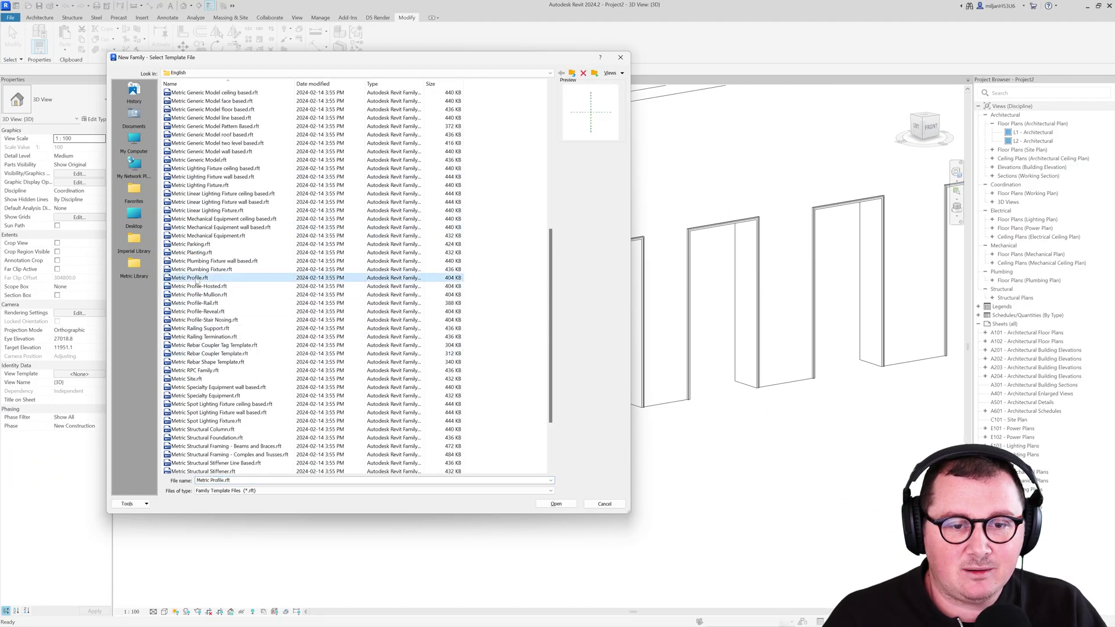
{"action": "left_click", "coordinate": [556, 504]}
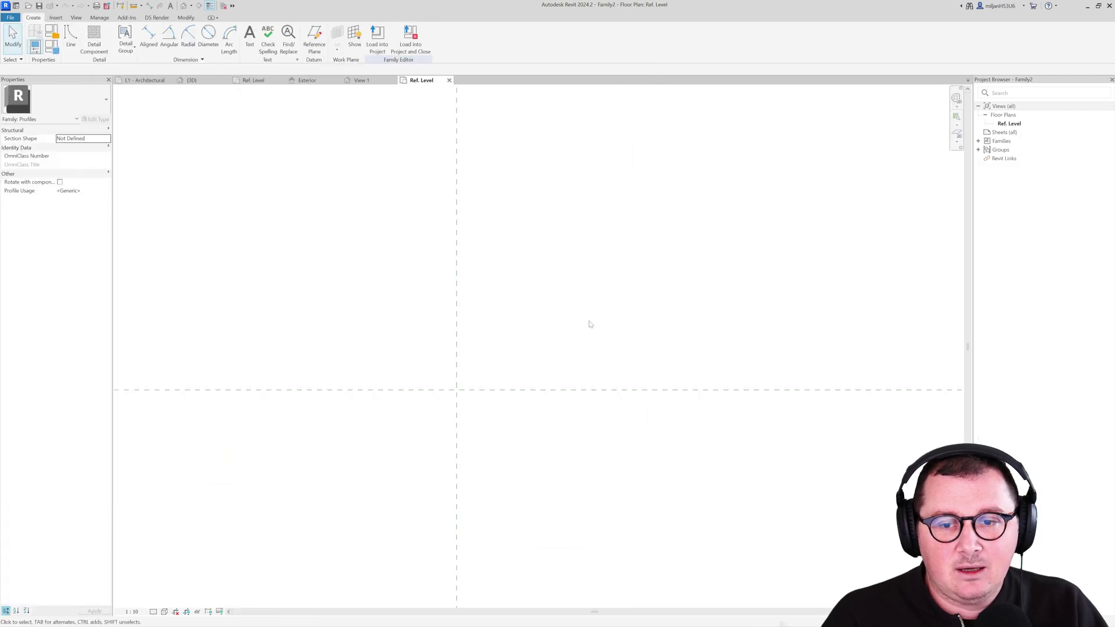
Step: Start the profile outline with a 120 mm vertical line going up from the intersection of the reference planes
{"action": "left_click", "coordinate": [71, 37]}
{"action": "left_click", "coordinate": [433, 363]}
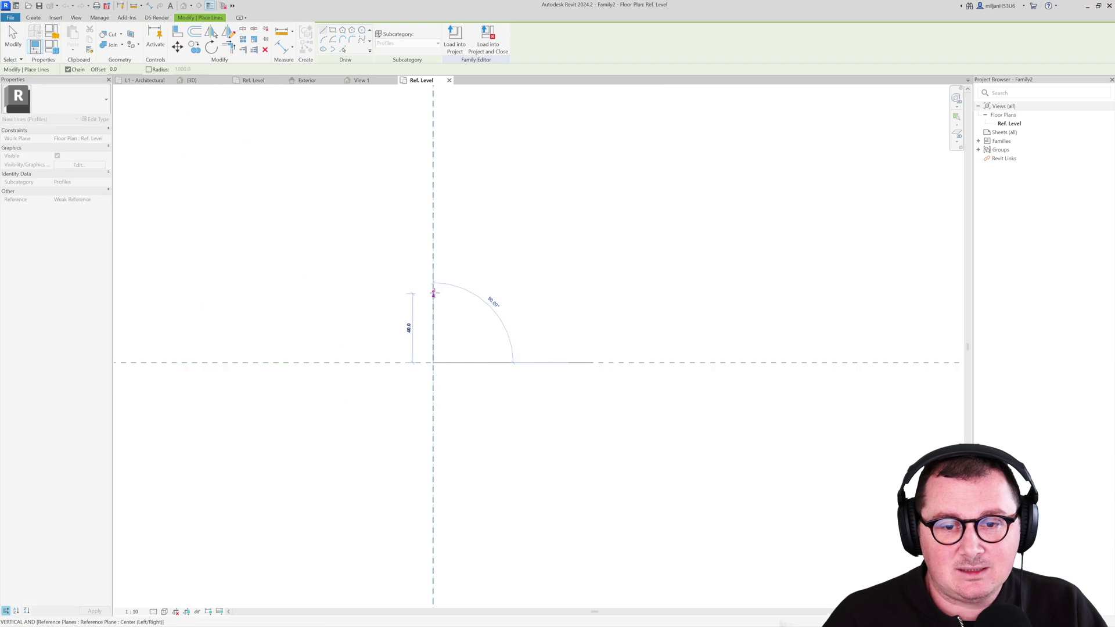
{"action": "type", "text": "1"}
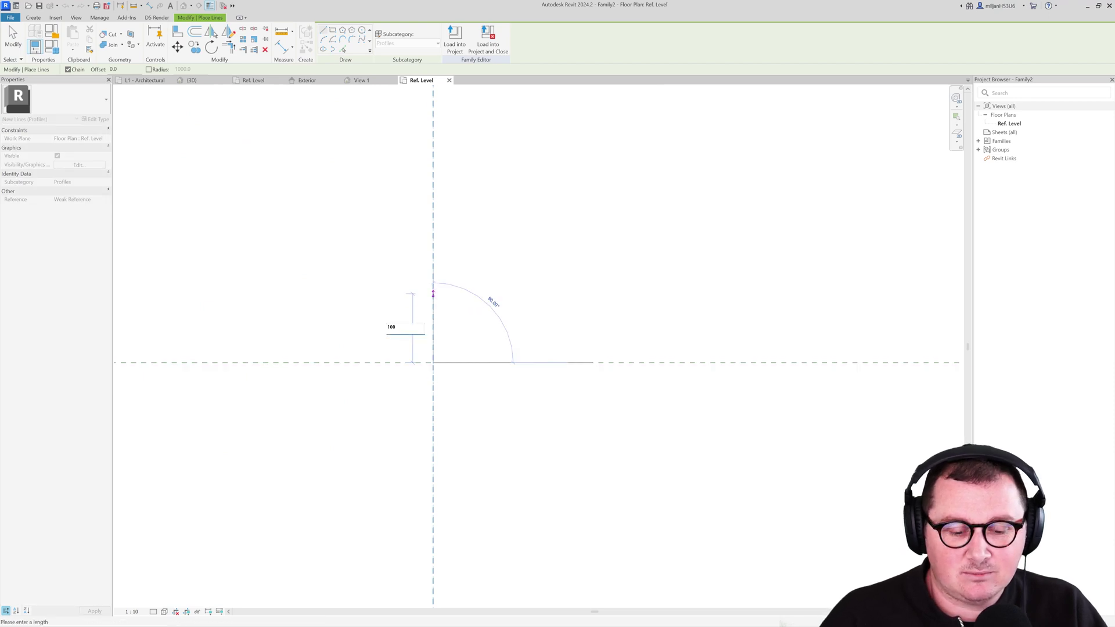
{"action": "type", "text": "20"}
{"action": "key", "text": "Return"}
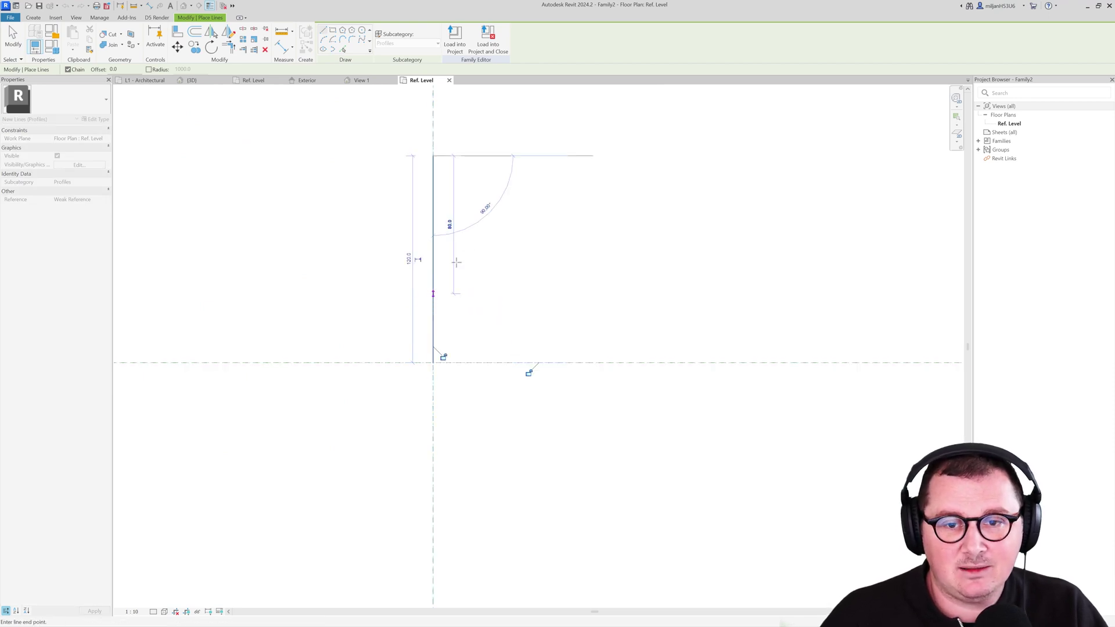
Step: Draw the outline's 20 mm top edge, 10 mm drop and 10 mm return, and close it down along the horizontal reference plane
{"action": "type", "text": "20"}
{"action": "key", "text": "Return"}
{"action": "type", "text": "10"}
{"action": "key", "text": "Return"}
{"action": "type", "text": "10"}
{"action": "key", "text": "Return"}
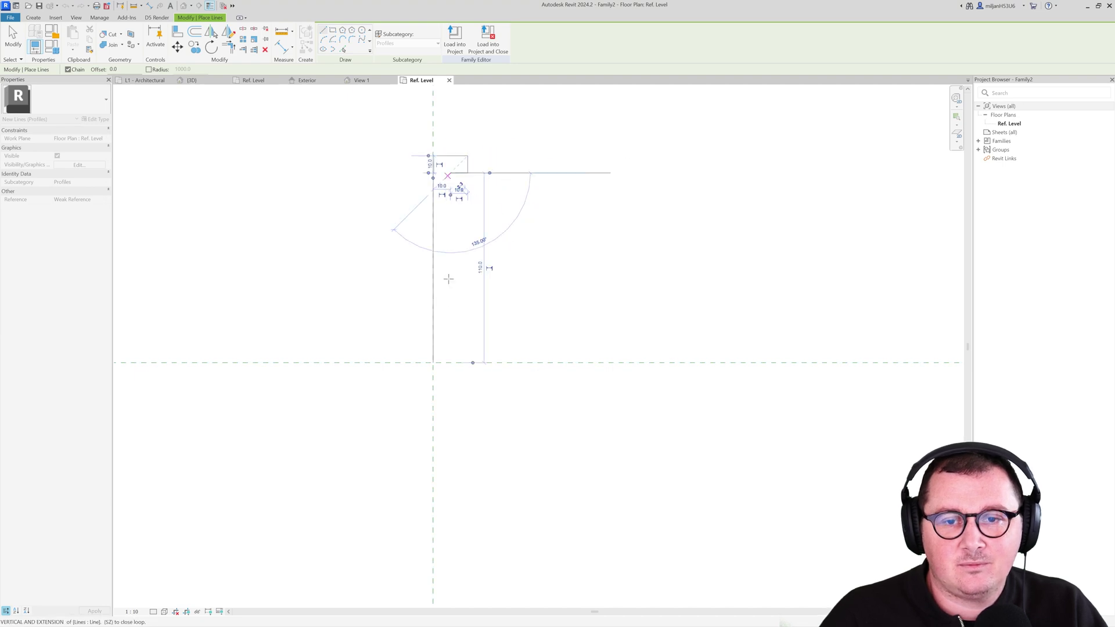
{"action": "left_click", "coordinate": [450, 362]}
{"action": "left_click", "coordinate": [433, 363]}
{"action": "key", "text": "Escape"}
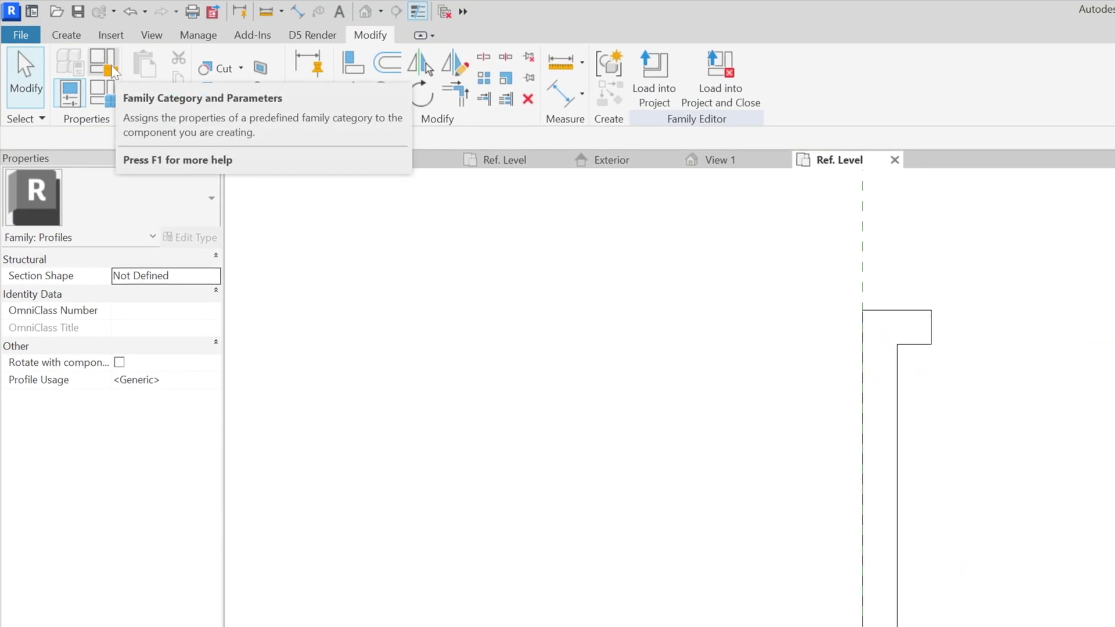
Step: Set the family's Profile Usage to Wall Sweep in its category and parameters
{"action": "left_click", "coordinate": [113, 72]}
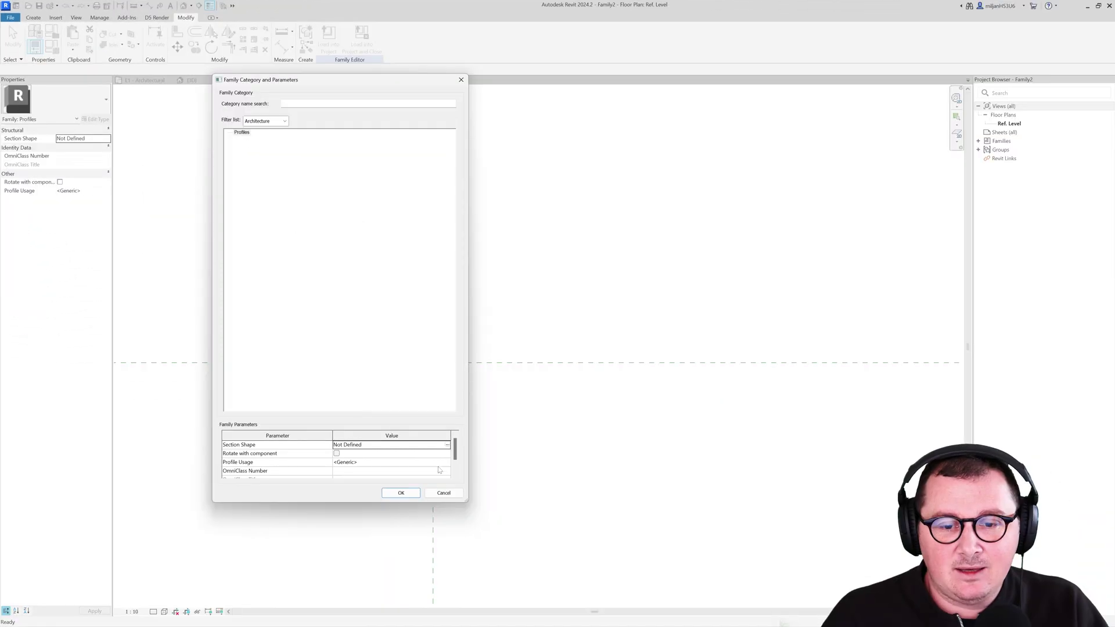
{"action": "left_click", "coordinate": [446, 463]}
{"action": "scroll", "coordinate": [403, 487], "scroll_direction": "down", "scroll_amount": 5}
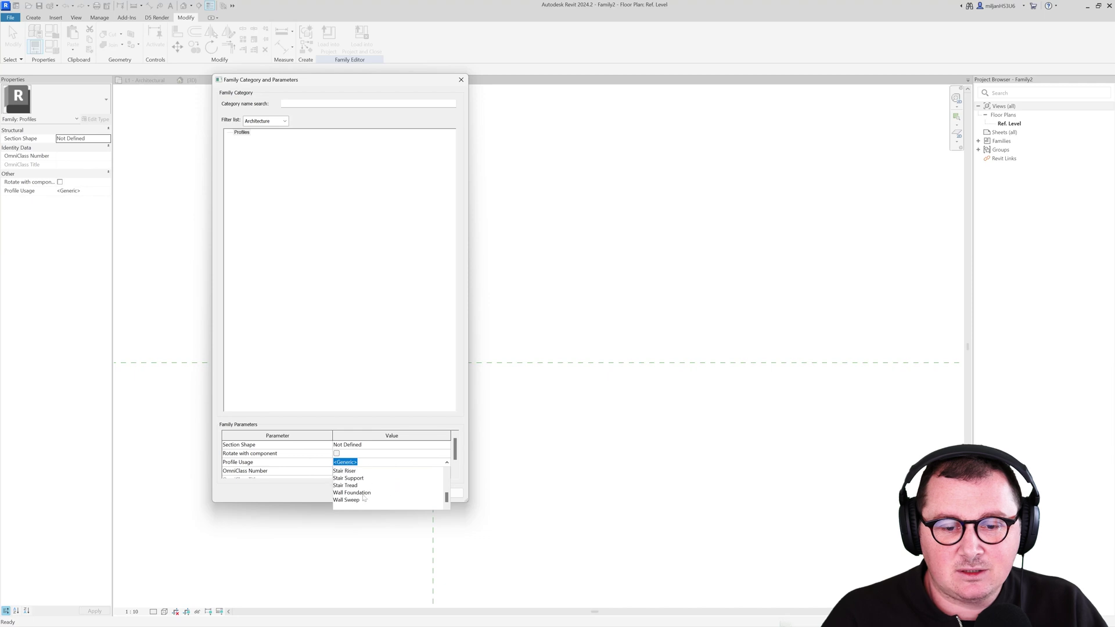
{"action": "left_click", "coordinate": [357, 500]}
{"action": "left_click", "coordinate": [400, 493]}
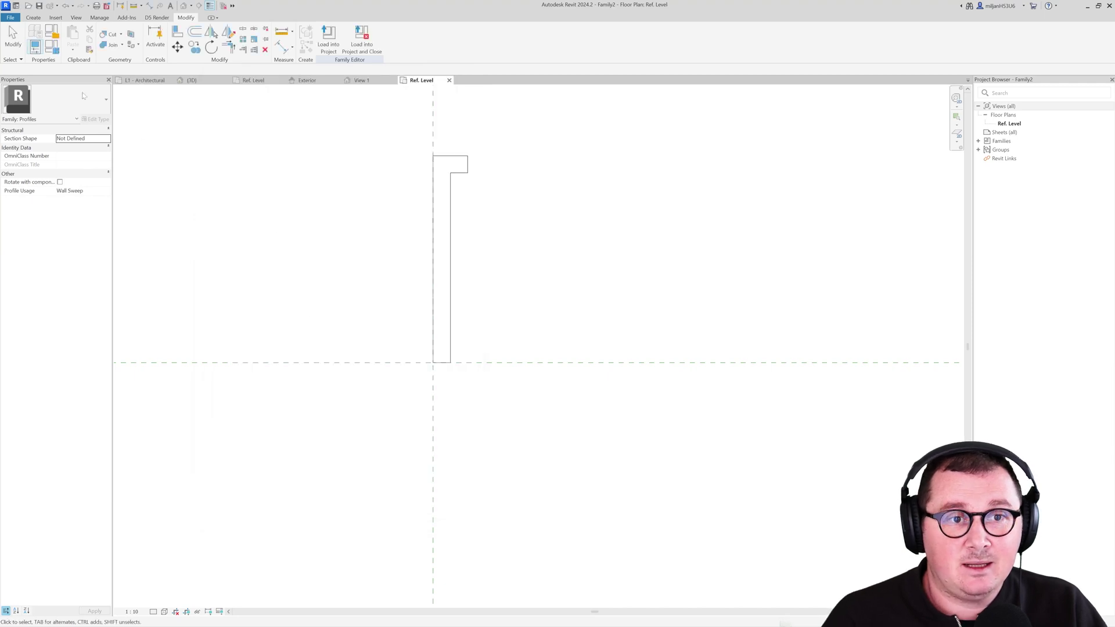
Step: Save the profile family as 0073_sweep profile 01.rfa in the families folder and load it into the Project2 project
{"action": "left_click", "coordinate": [13, 17]}
{"action": "mouse_move", "coordinate": [31, 131]}
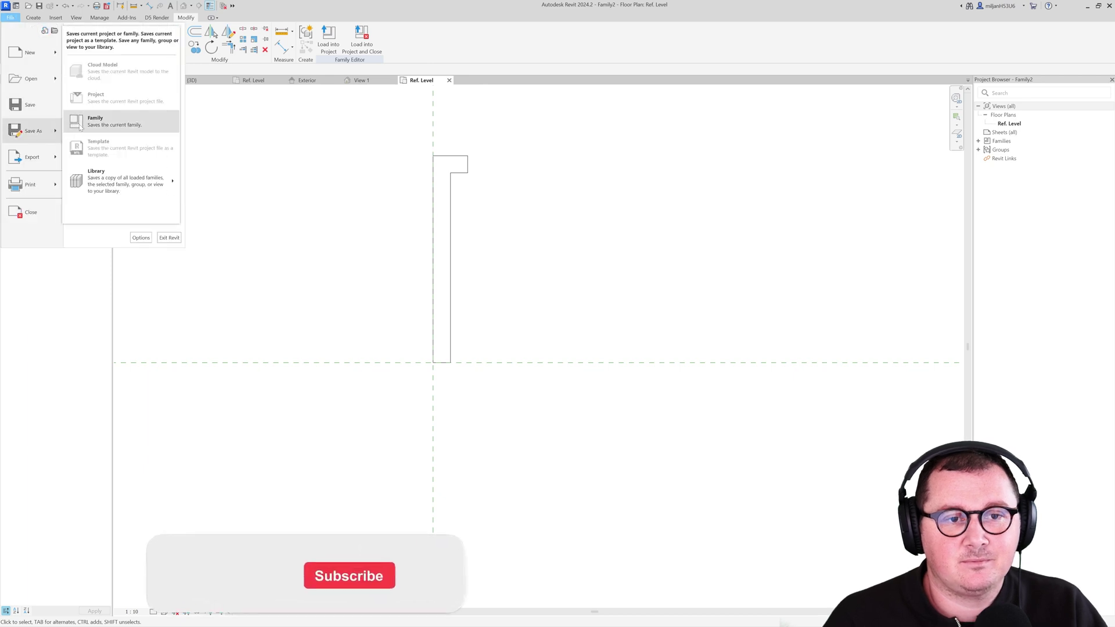
{"action": "left_click", "coordinate": [98, 118]}
{"action": "type", "text": "0073_profile 01.rfa"}
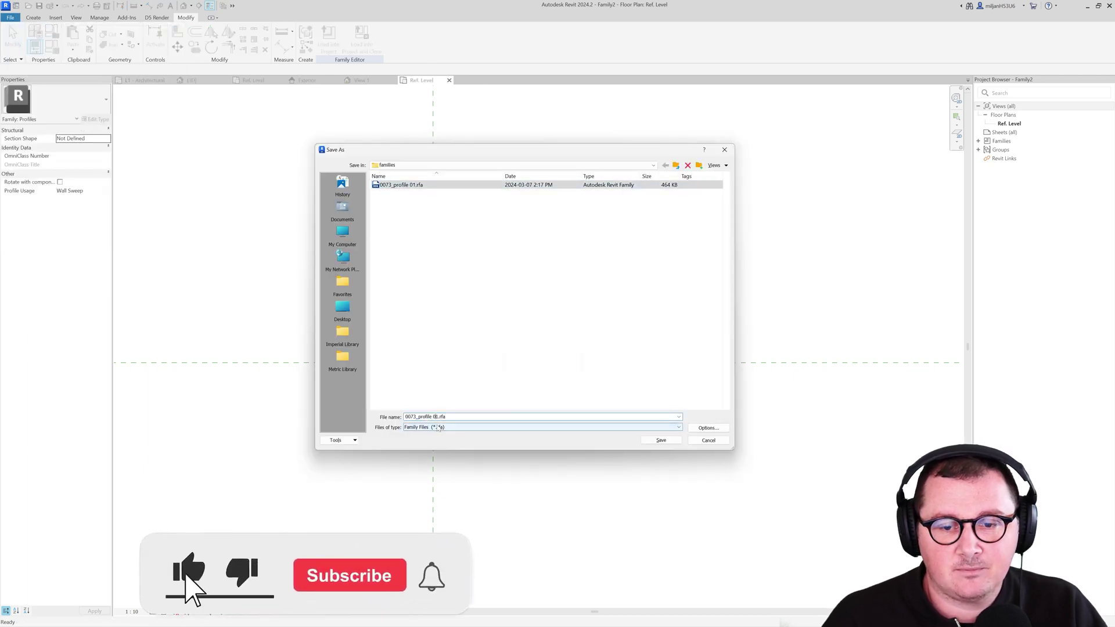
{"action": "key", "text": "BackSpace"}
{"action": "key", "text": "BackSpace"}
{"action": "key", "text": "BackSpace"}
{"action": "key", "text": "BackSpace"}
{"action": "key", "text": "BackSpace"}
{"action": "key", "text": "BackSpace"}
{"action": "key", "text": "BackSpace"}
{"action": "key", "text": "BackSpace"}
{"action": "key", "text": "BackSpace"}
{"action": "type", "text": "sweep"}
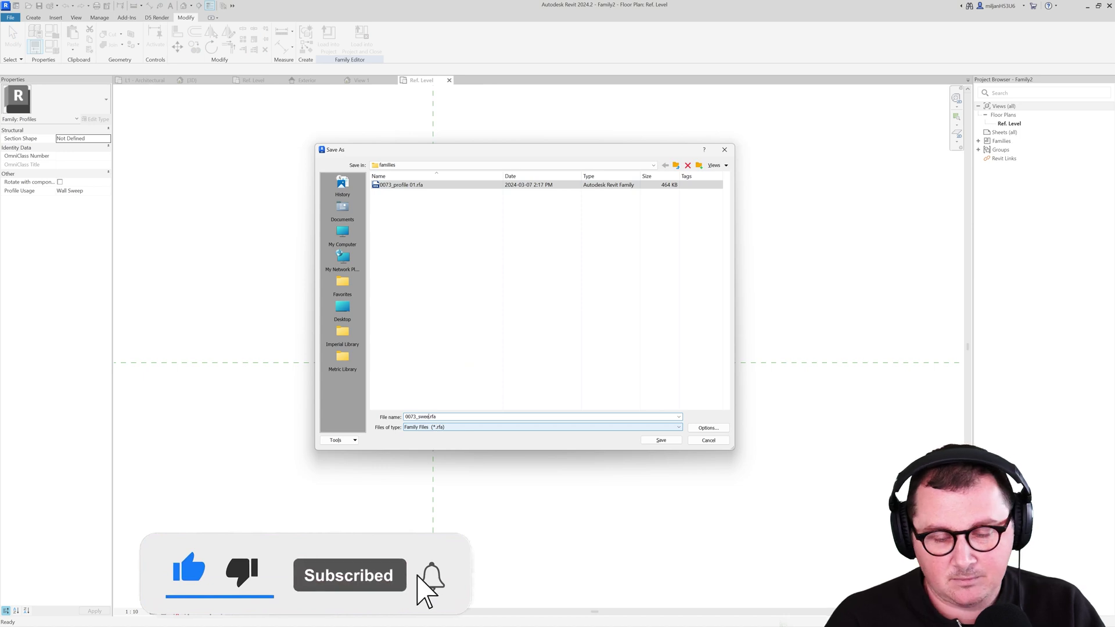
{"action": "type", "text": " profile 01"}
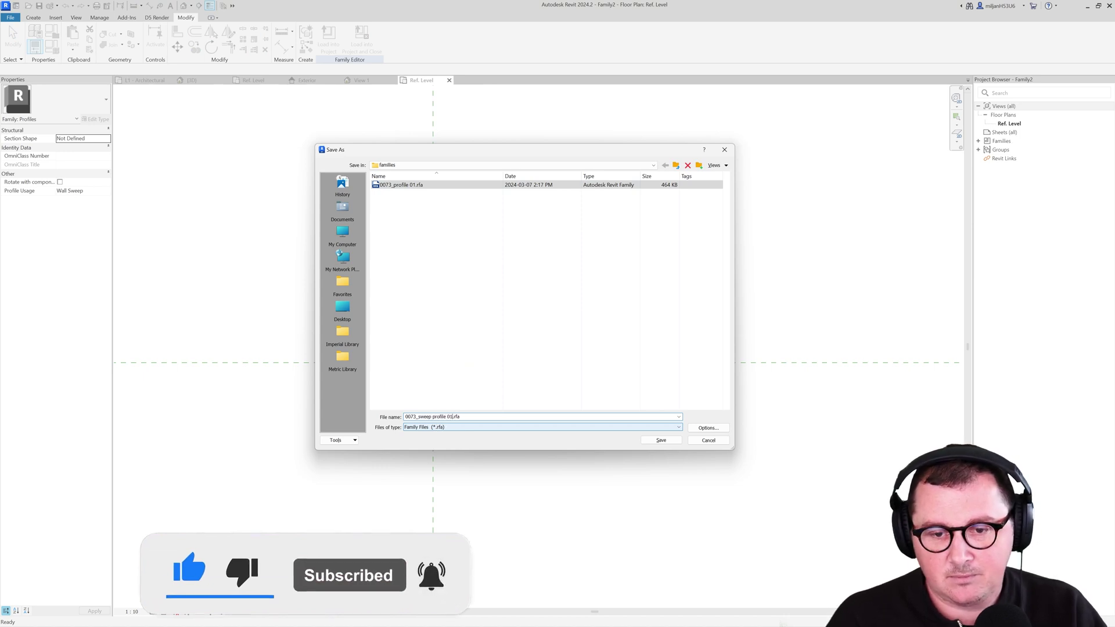
{"action": "key", "text": "Return"}
{"action": "left_click", "coordinate": [329, 45]}
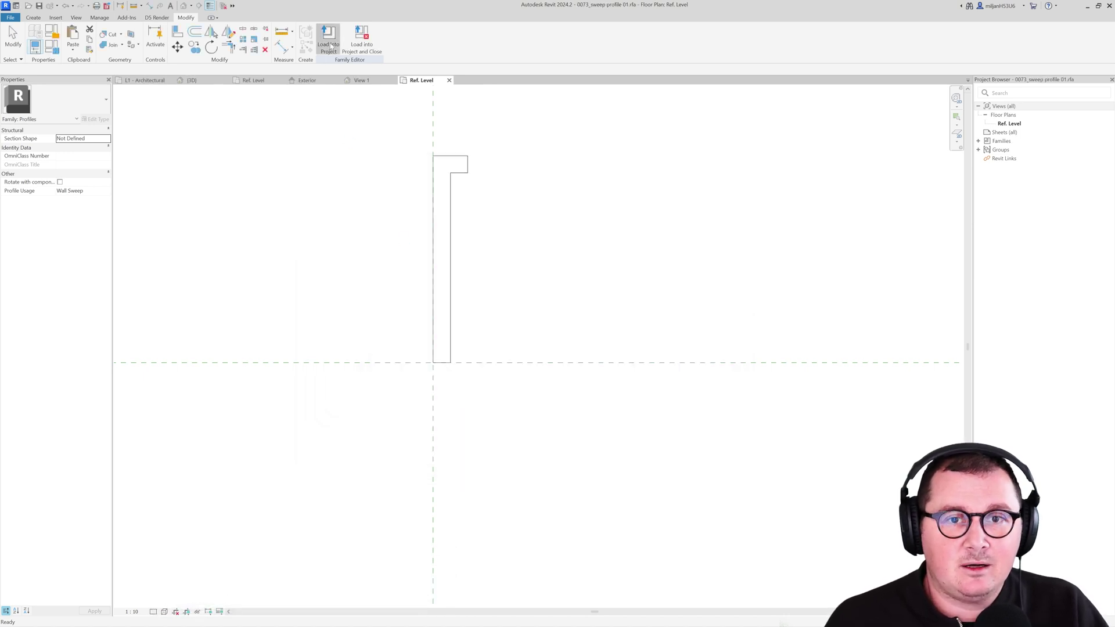
{"action": "left_click", "coordinate": [534, 382]}
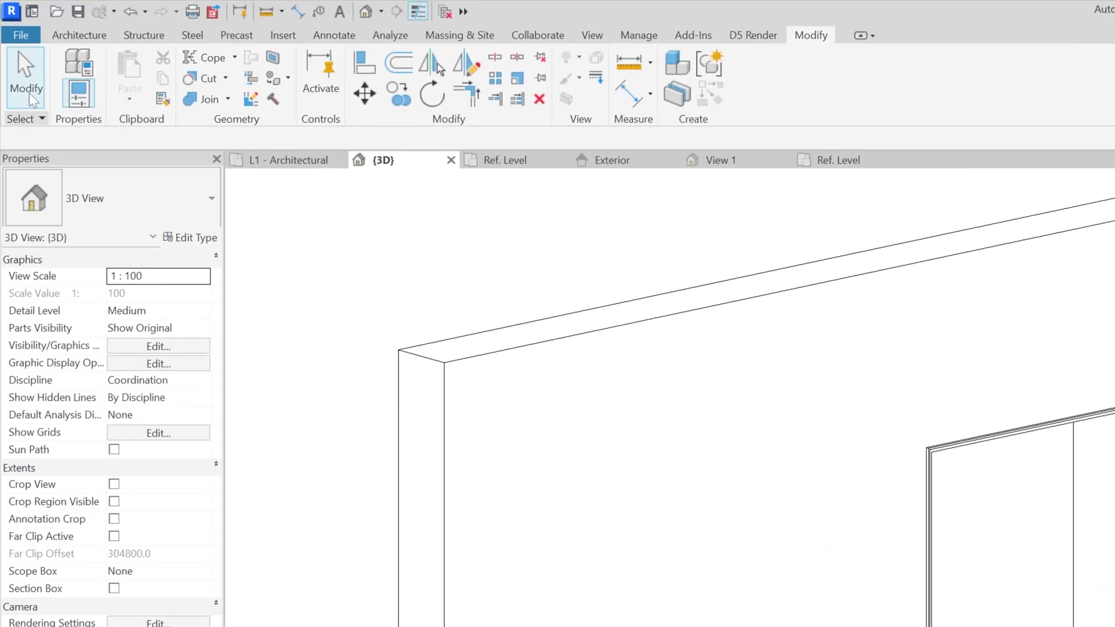
Step: Start a wall sweep in the 3D view and duplicate its Cornice type under the name AIE 01
{"action": "left_click", "coordinate": [79, 35]}
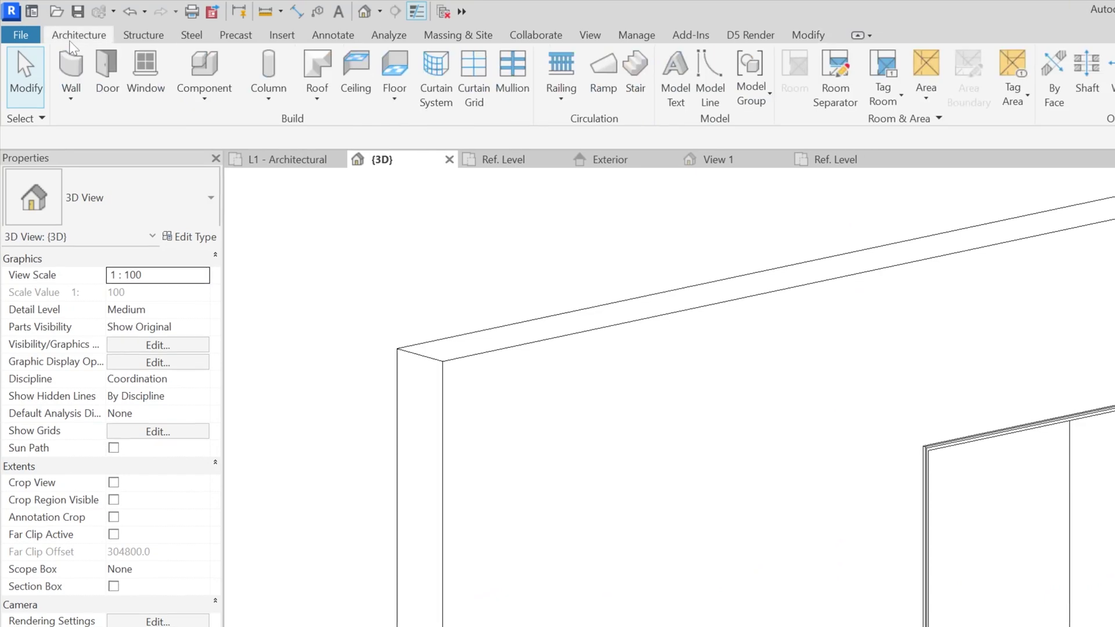
{"action": "left_click", "coordinate": [71, 97]}
{"action": "left_click", "coordinate": [102, 237]}
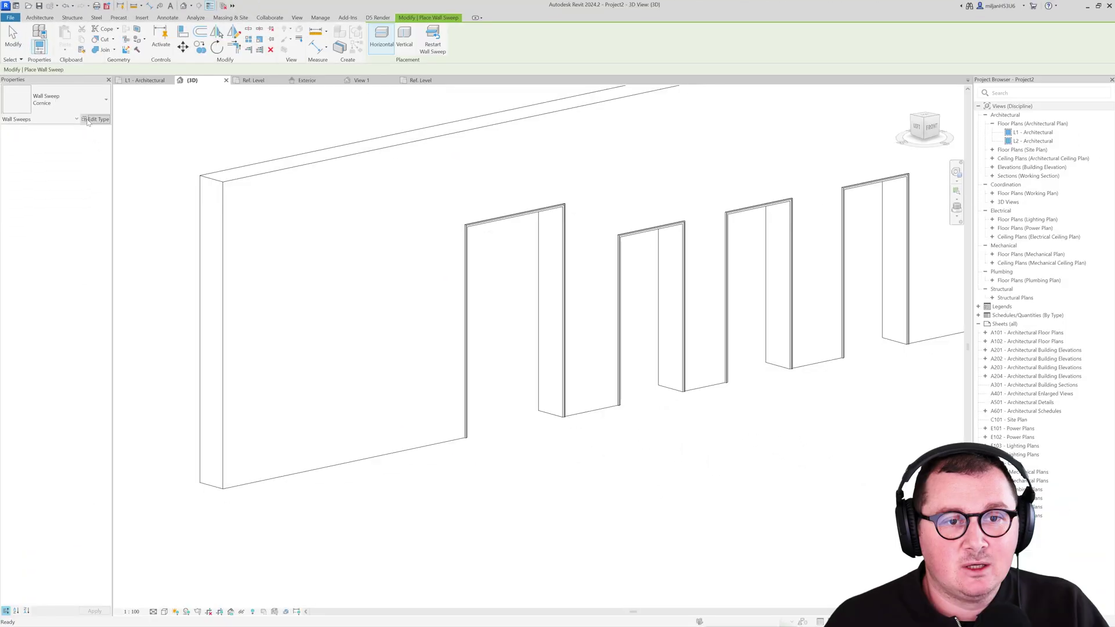
{"action": "left_click", "coordinate": [95, 119]}
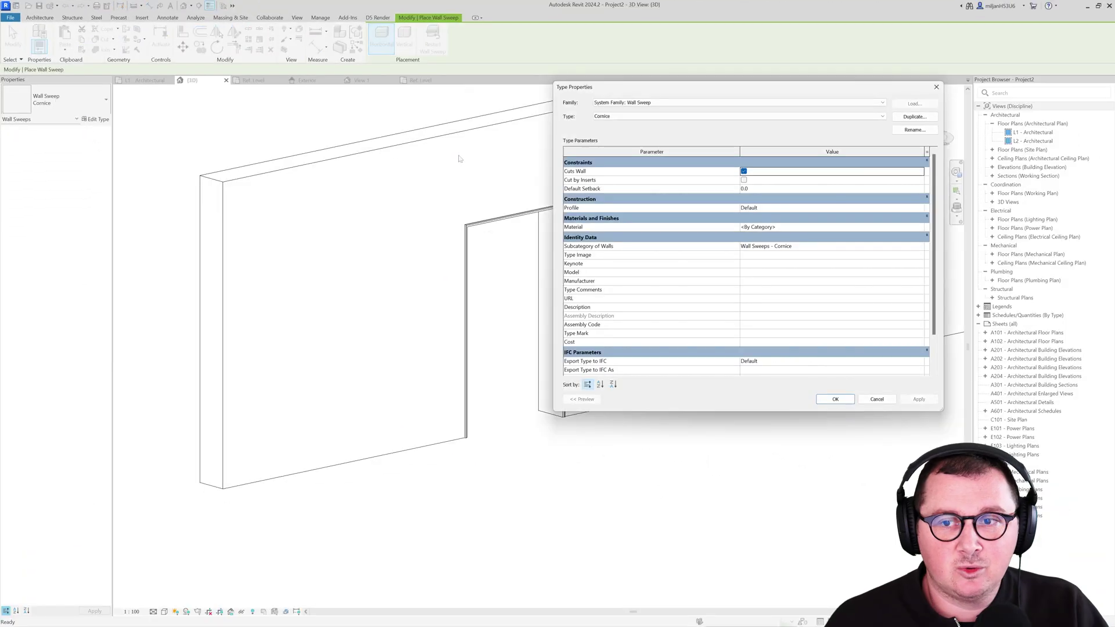
{"action": "left_click", "coordinate": [911, 118]}
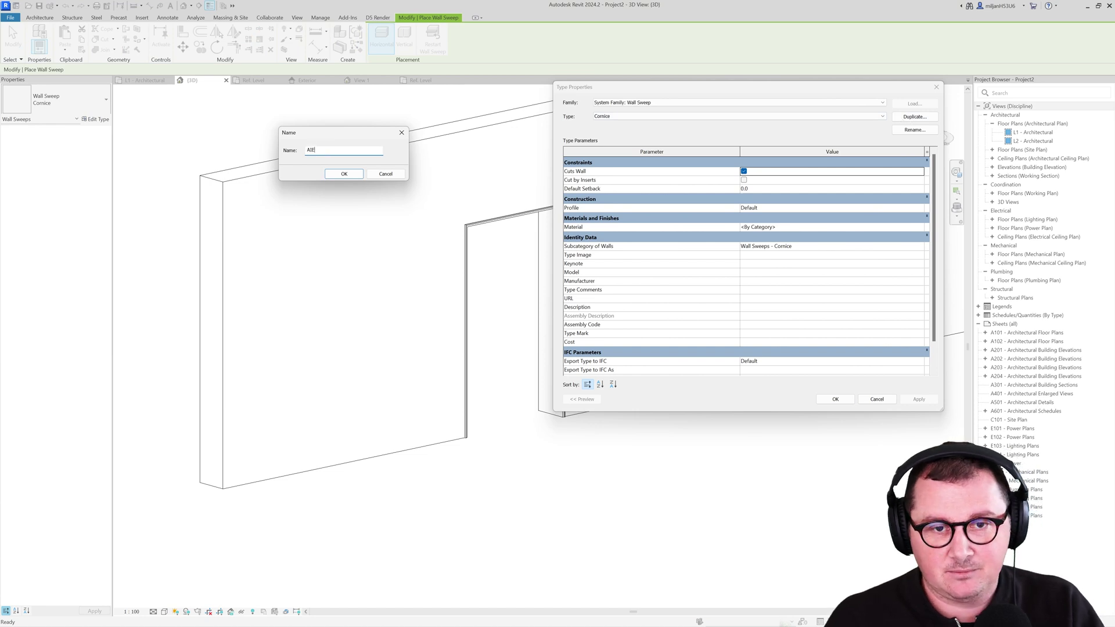
{"action": "type", "text": "AIE 01"}
{"action": "key", "text": "Return"}
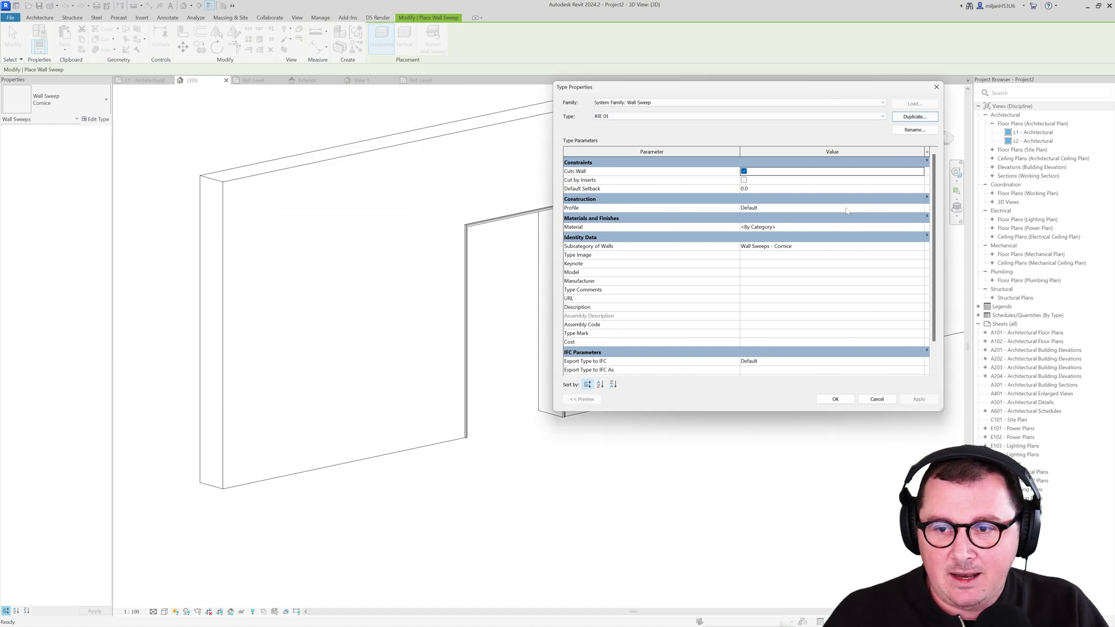
Step: Set the sweep type's profile to 0073_sweep profile 01 and place the sweep along the base of the wall with the door openings
{"action": "left_click", "coordinate": [924, 209]}
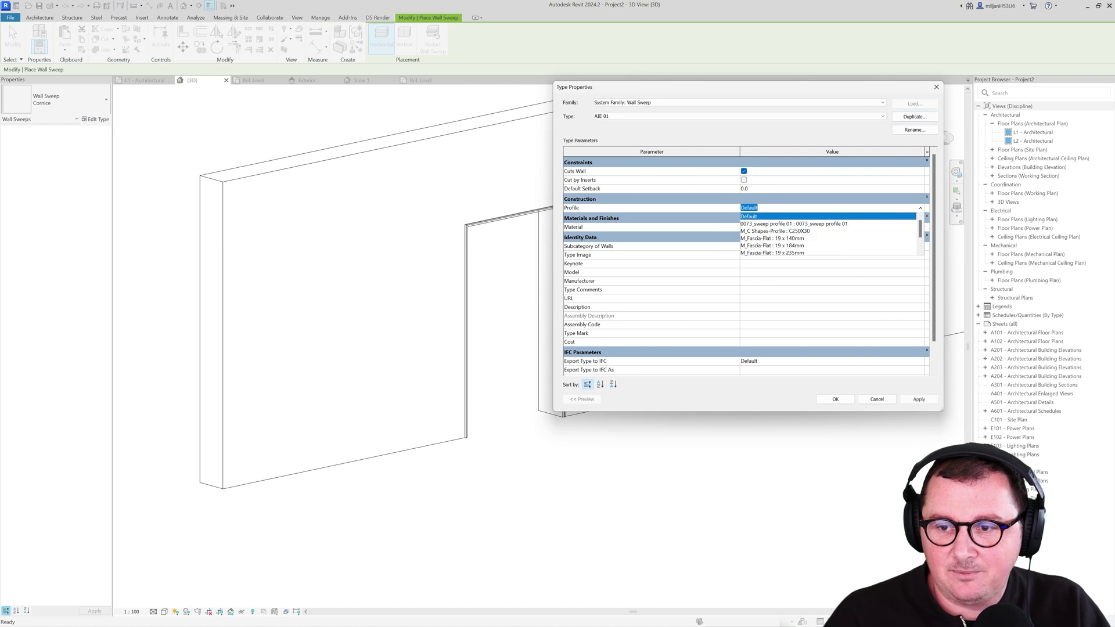
{"action": "left_click", "coordinate": [841, 225]}
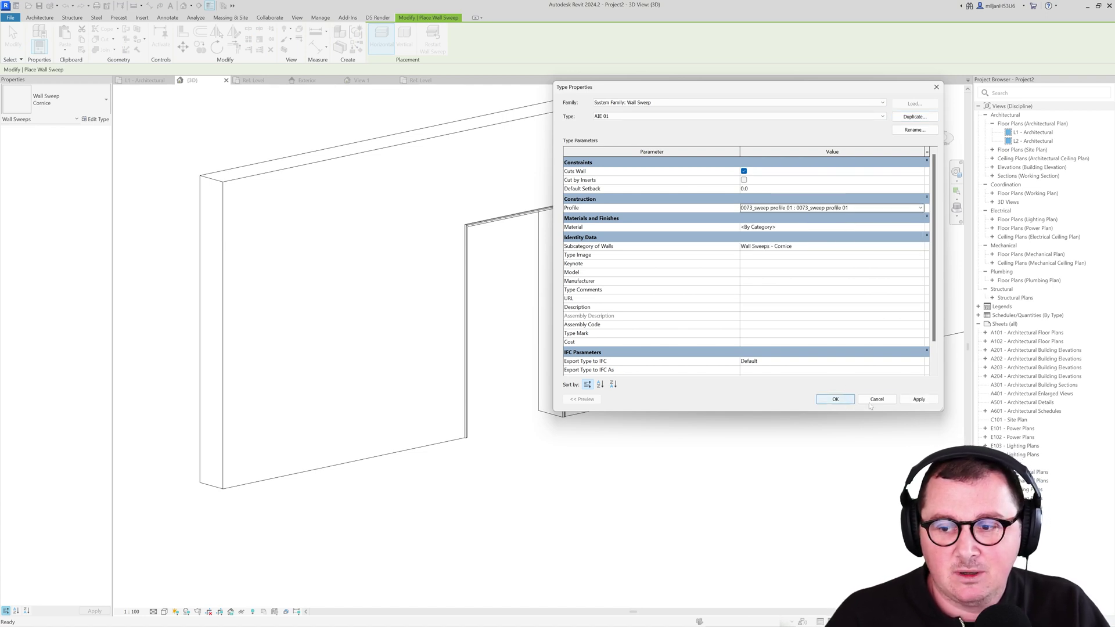
{"action": "left_click", "coordinate": [836, 401]}
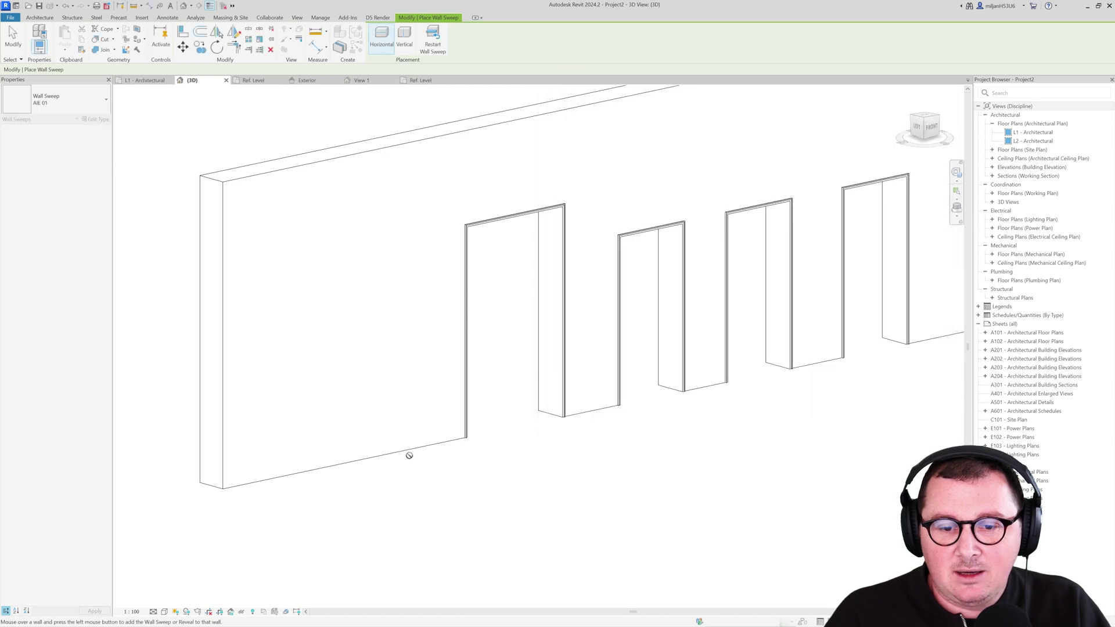
{"action": "left_click", "coordinate": [401, 454]}
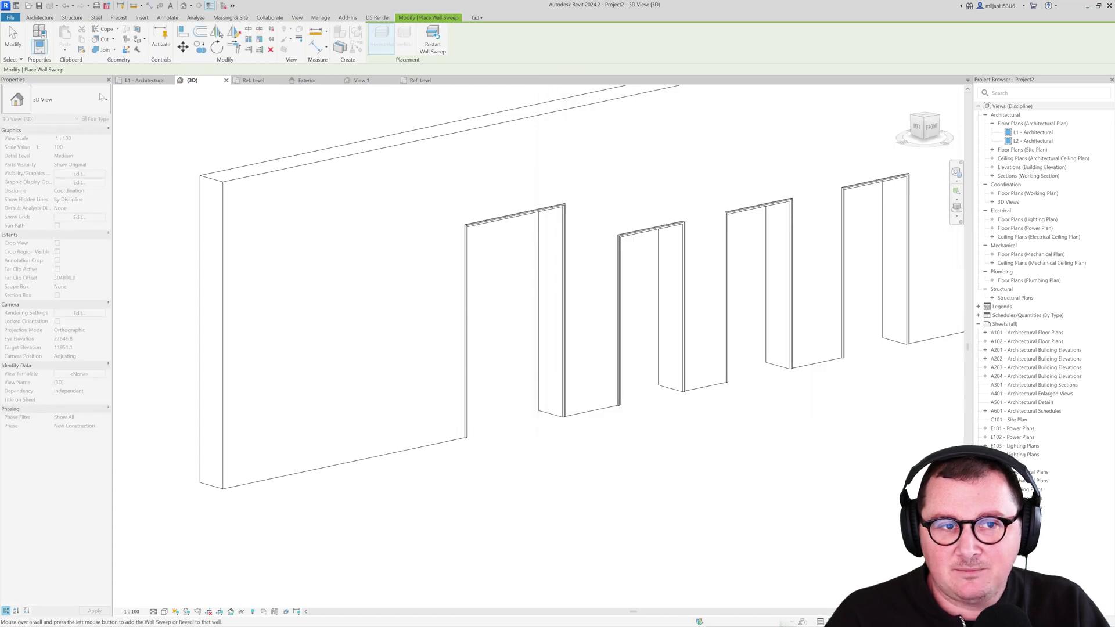
Step: Examine how the wall sweep meets the door frame at the base of the opening from close up and different angles
{"action": "scroll", "coordinate": [430, 426], "scroll_direction": "up", "scroll_amount": 5}
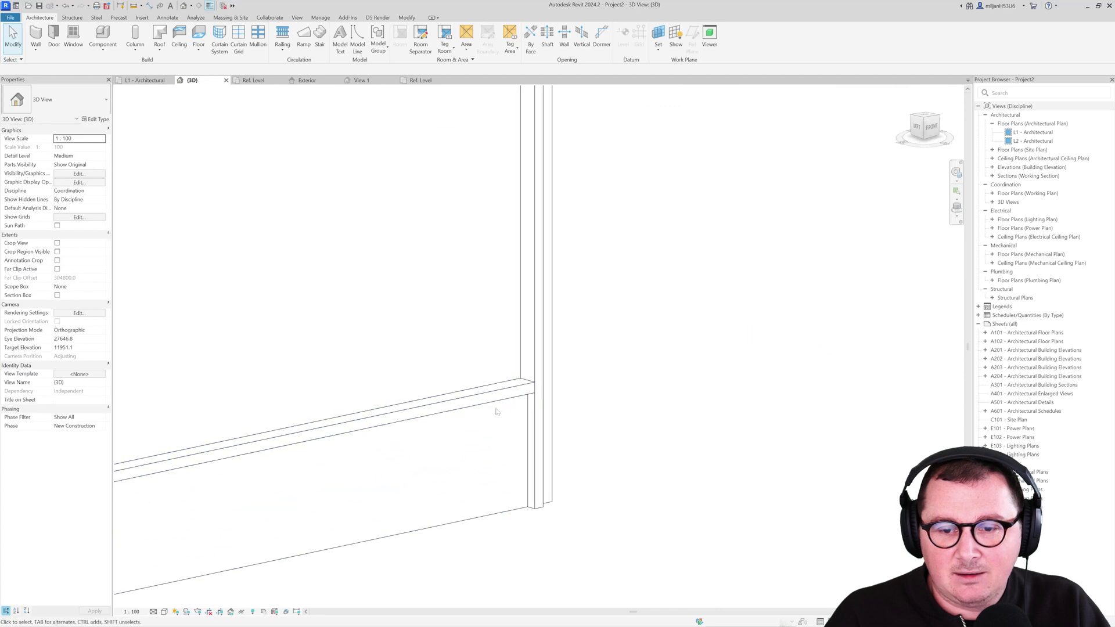
{"action": "left_click", "coordinate": [517, 393]}
{"action": "key", "text": "Escape"}
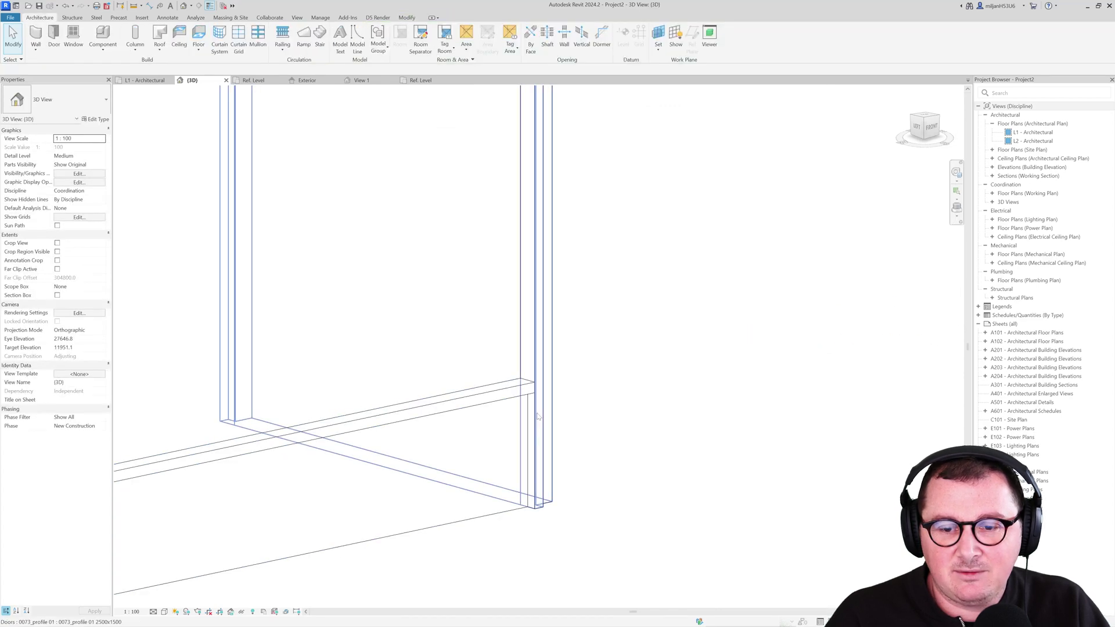
{"action": "left_click", "coordinate": [538, 414]}
{"action": "left_click", "coordinate": [517, 398]}
{"action": "middle_click_drag", "start_coordinate": [528, 418], "coordinate": [395, 414], "text": "shift"}
{"action": "middle_click_drag", "start_coordinate": [395, 413], "coordinate": [676, 495]}
{"action": "scroll", "coordinate": [676, 495], "scroll_direction": "down", "scroll_amount": 1}
{"action": "left_click", "coordinate": [560, 442]}
{"action": "middle_click_drag", "start_coordinate": [559, 441], "coordinate": [553, 465], "text": "shift"}
{"action": "left_click", "coordinate": [548, 475]}
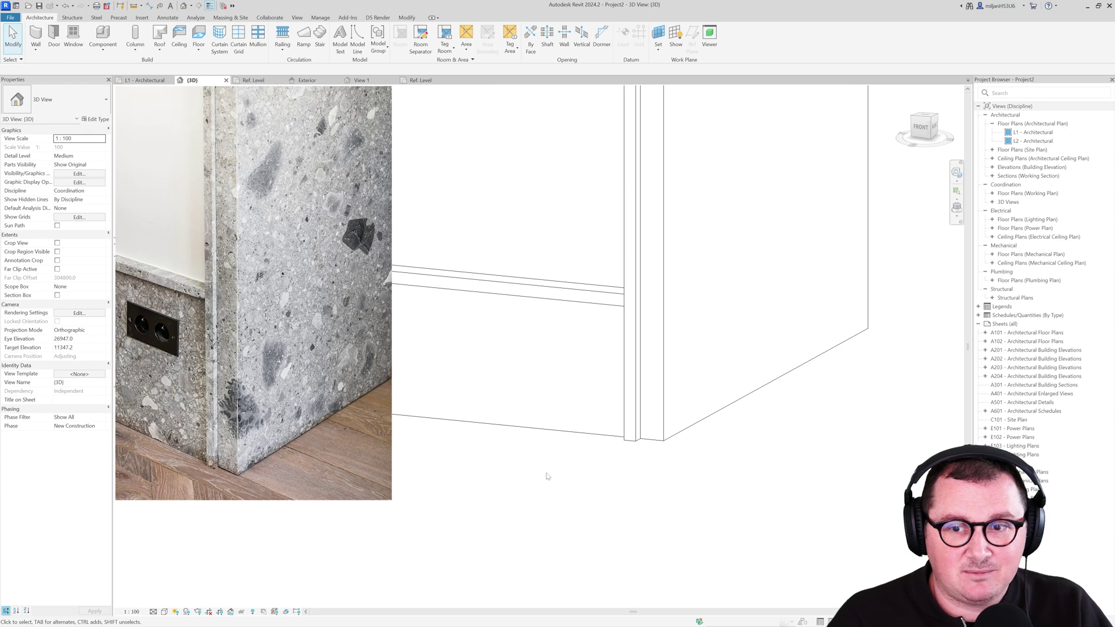
{"action": "scroll", "coordinate": [546, 476], "scroll_direction": "down", "scroll_amount": 2}
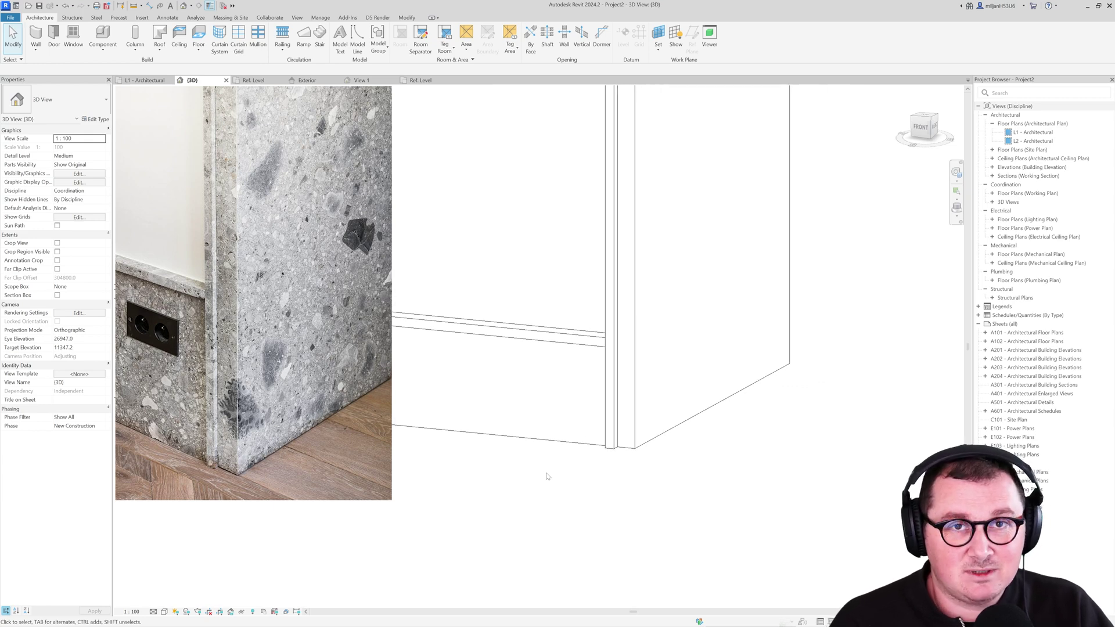